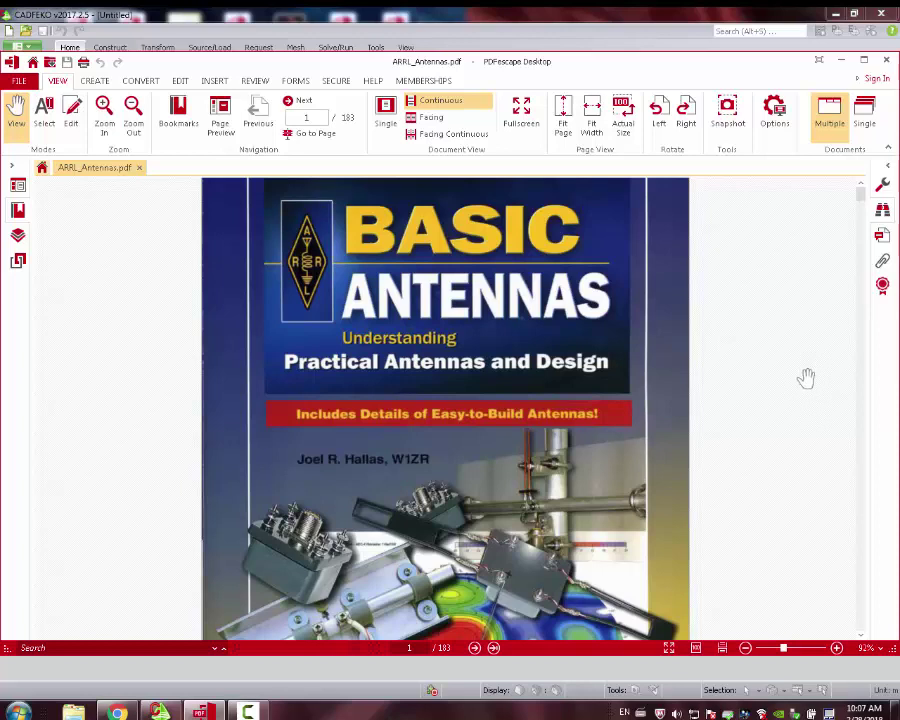
# - Jump to page 126 of ARRL_Antennas.pdf in PDFescape Desktop
pyautogui.scroll(1, 806, 372)
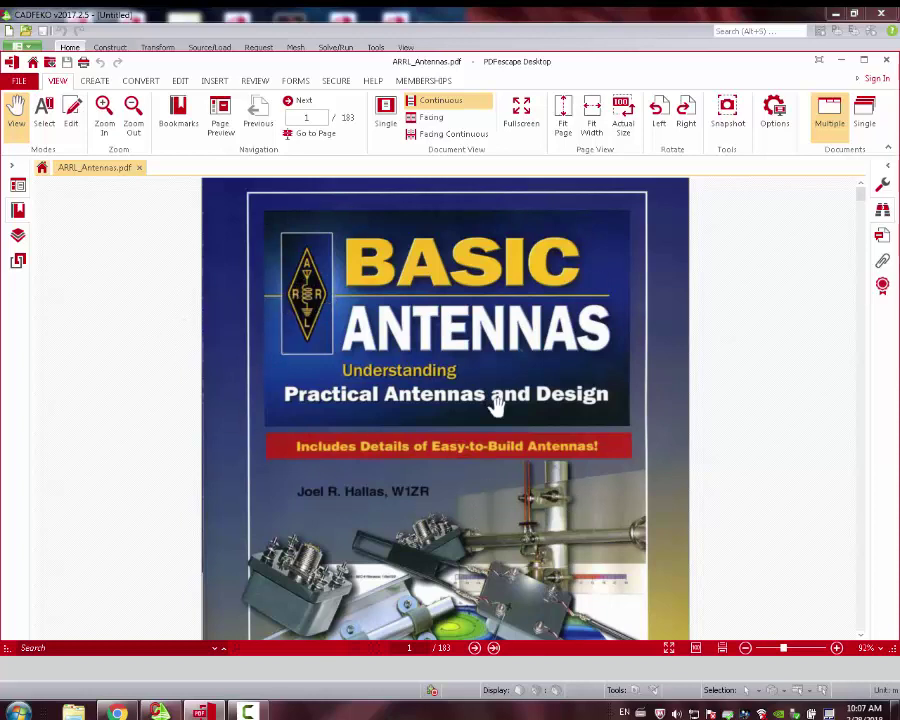
pyautogui.moveTo(500, 434); pyautogui.dragTo(488, 376)
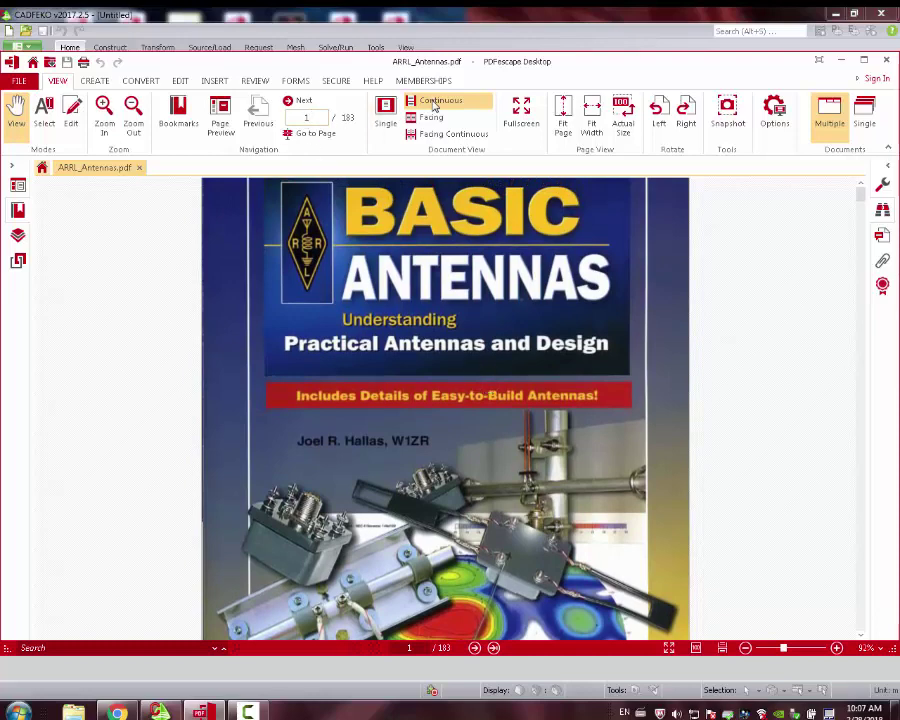
pyautogui.write('126')
pyautogui.press('Return')
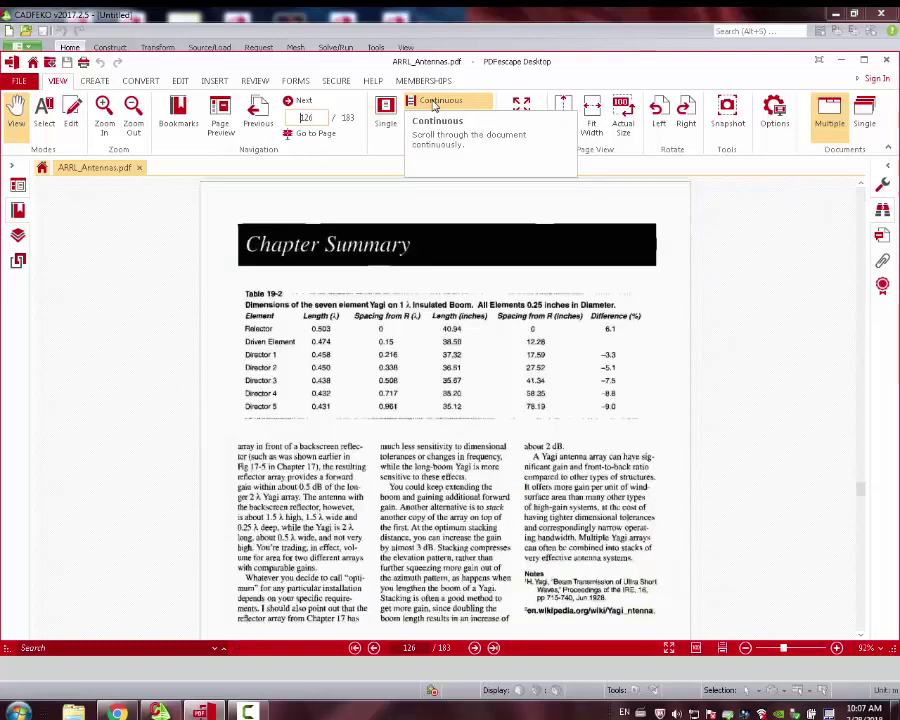
# - Read Table 19-2's seven-element Yagi dimensions, then bring CADFEKO's start page forward
pyautogui.scroll(3, 454, 366)
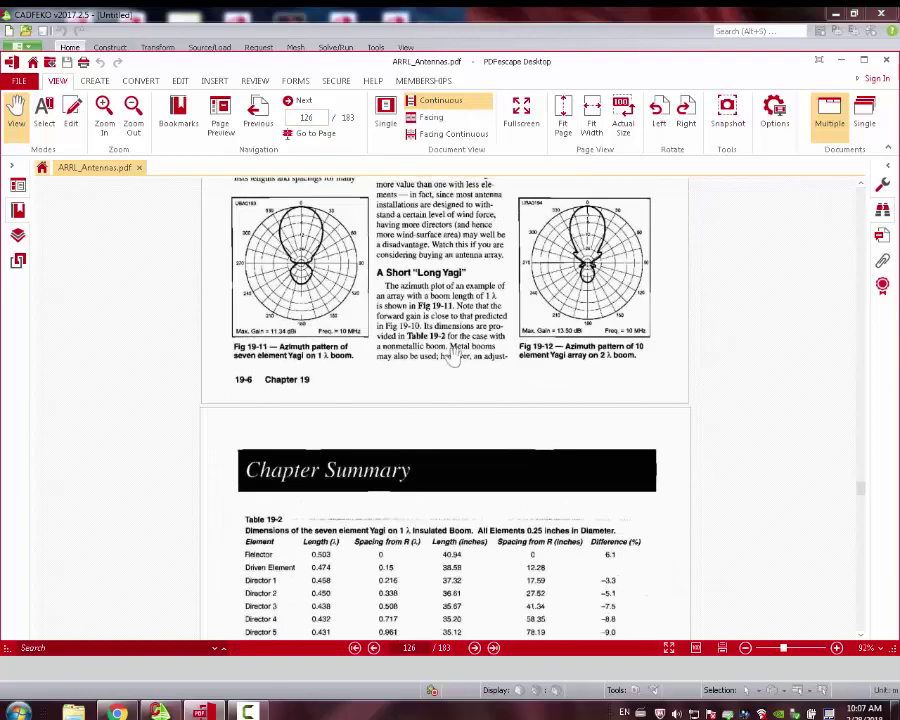
pyautogui.scroll(10, 454, 366)
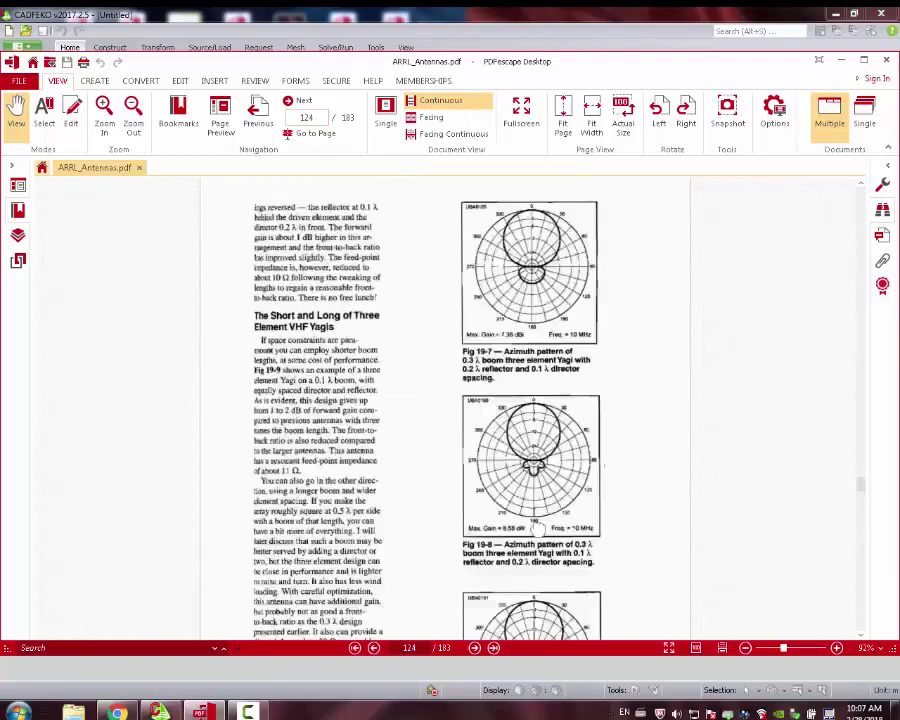
pyautogui.scroll(12, 497, 296)
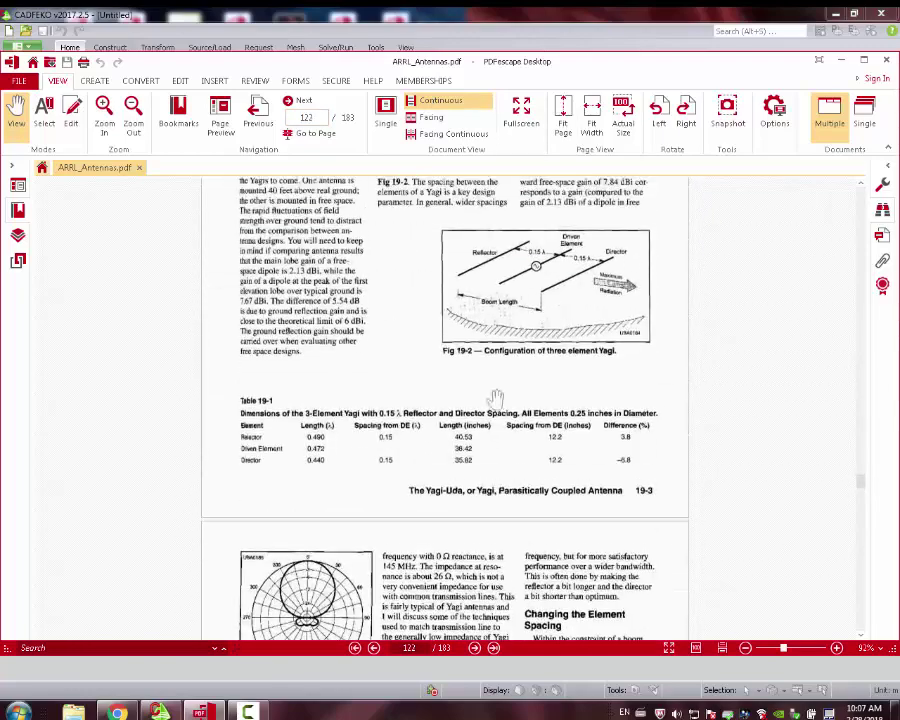
pyautogui.scroll(5, 497, 296)
pyautogui.scroll(-3, 514, 390)
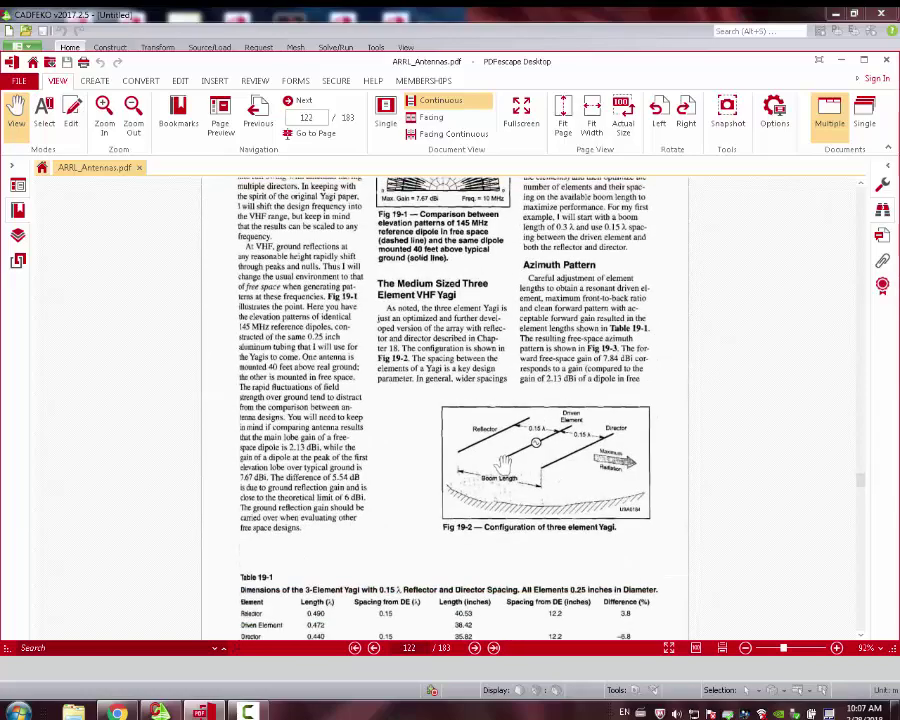
pyautogui.scroll(-12, 514, 390)
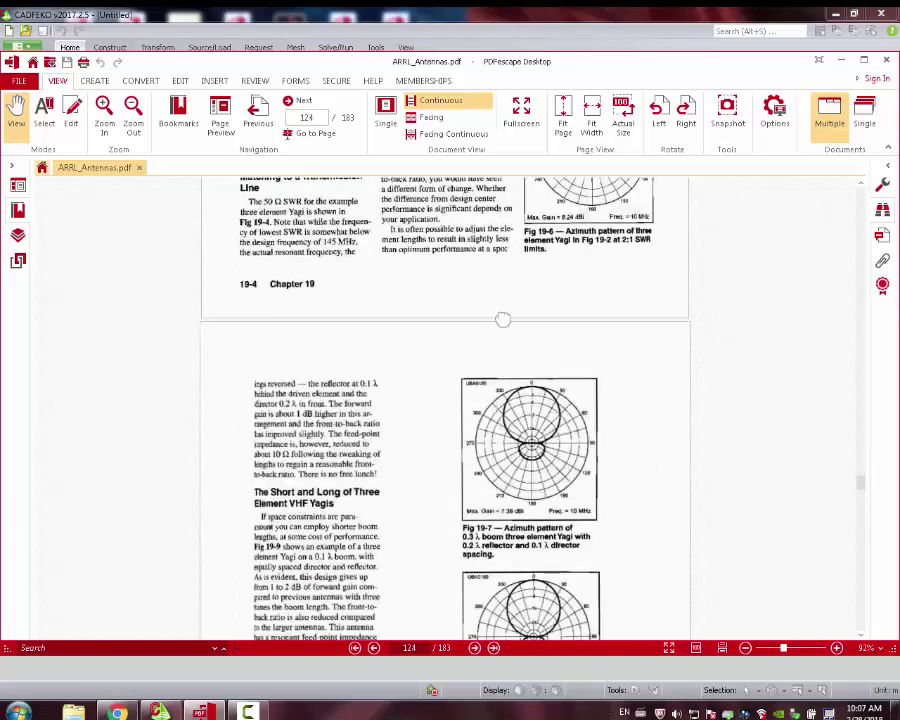
pyautogui.scroll(-12, 508, 218)
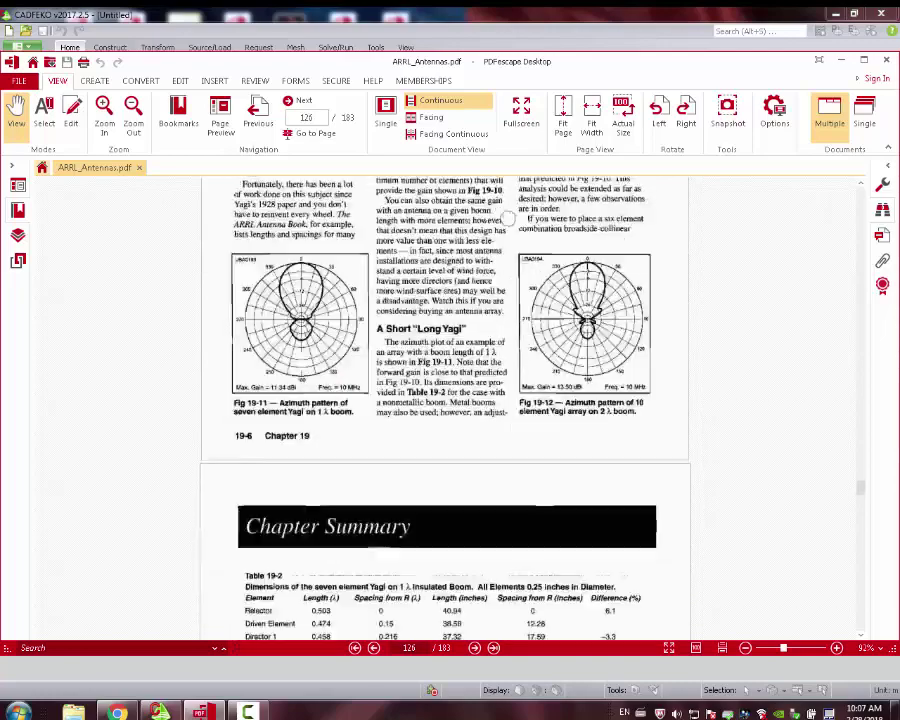
pyautogui.scroll(-4, 508, 214)
pyautogui.keyDown('ctrl'); pyautogui.scroll(3, 406, 400); pyautogui.keyUp('ctrl')
pyautogui.scroll(-1, 400, 432)
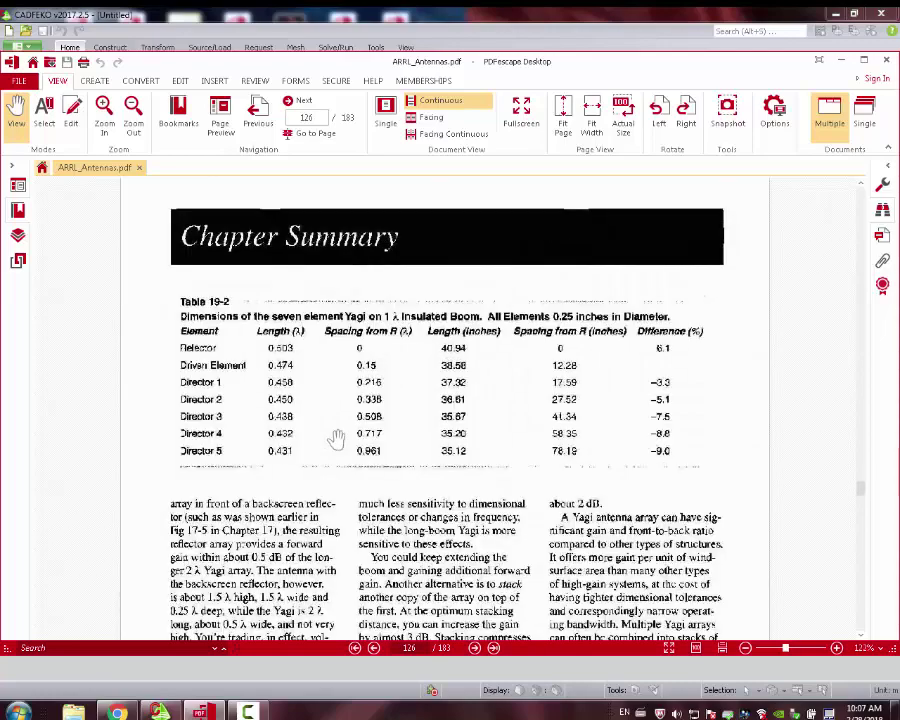
pyautogui.keyDown('ctrl'); pyautogui.scroll(2, 336, 438); pyautogui.keyUp('ctrl')
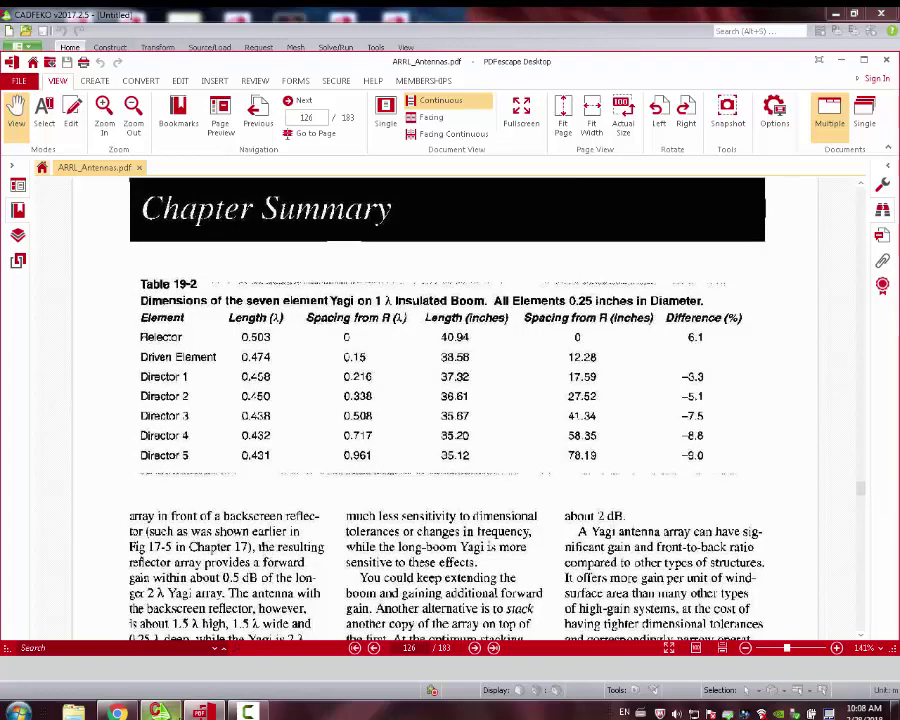
pyautogui.hotkey('alt', 'Tab')
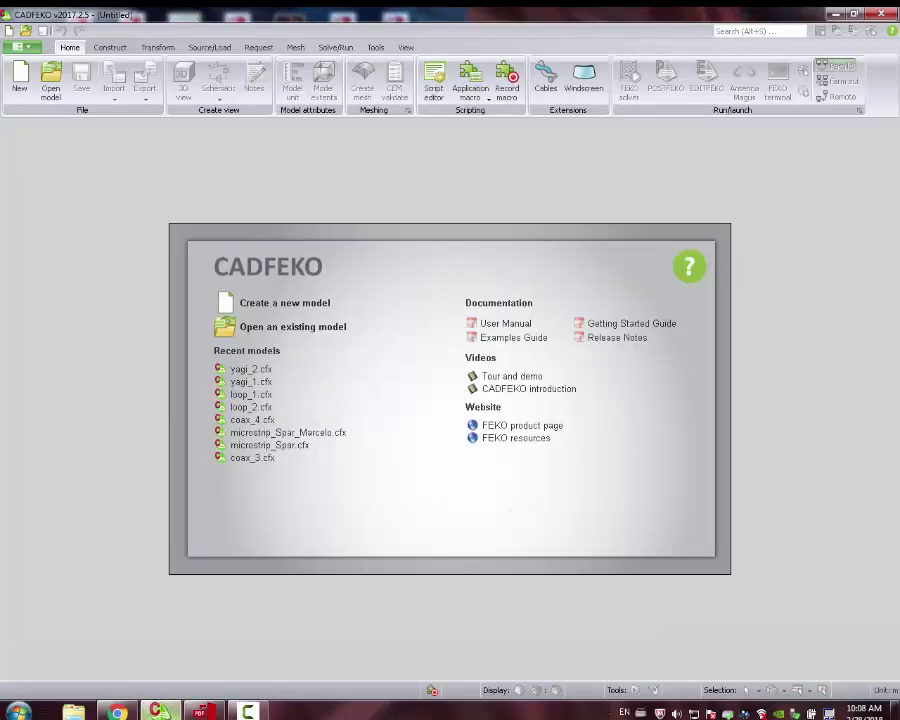
# - Start a new model and add the variable fmin = 300e6
pyautogui.click(305, 302)
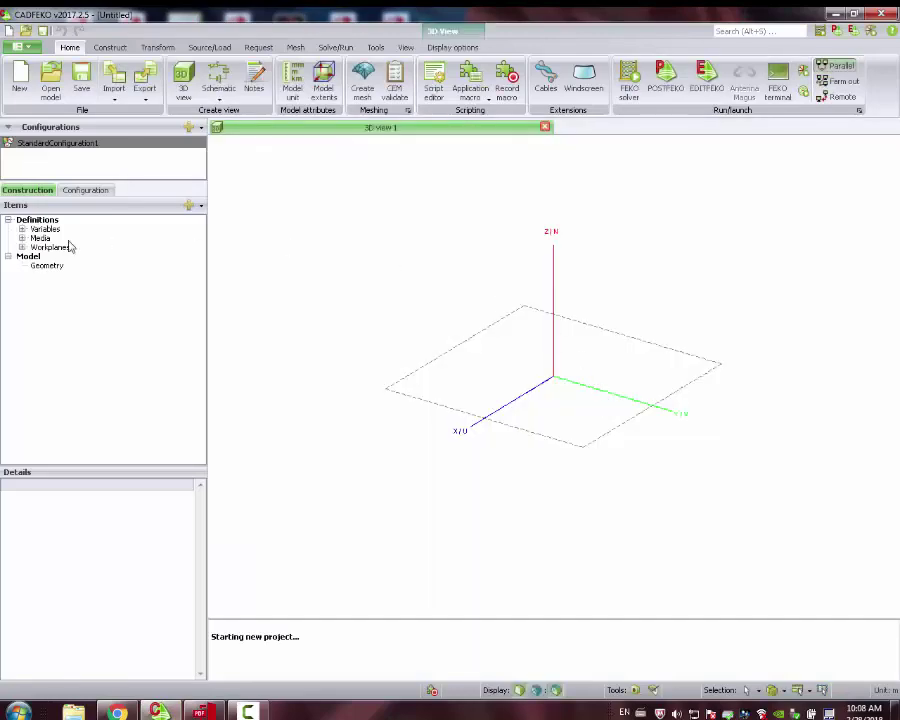
pyautogui.click(22, 229)
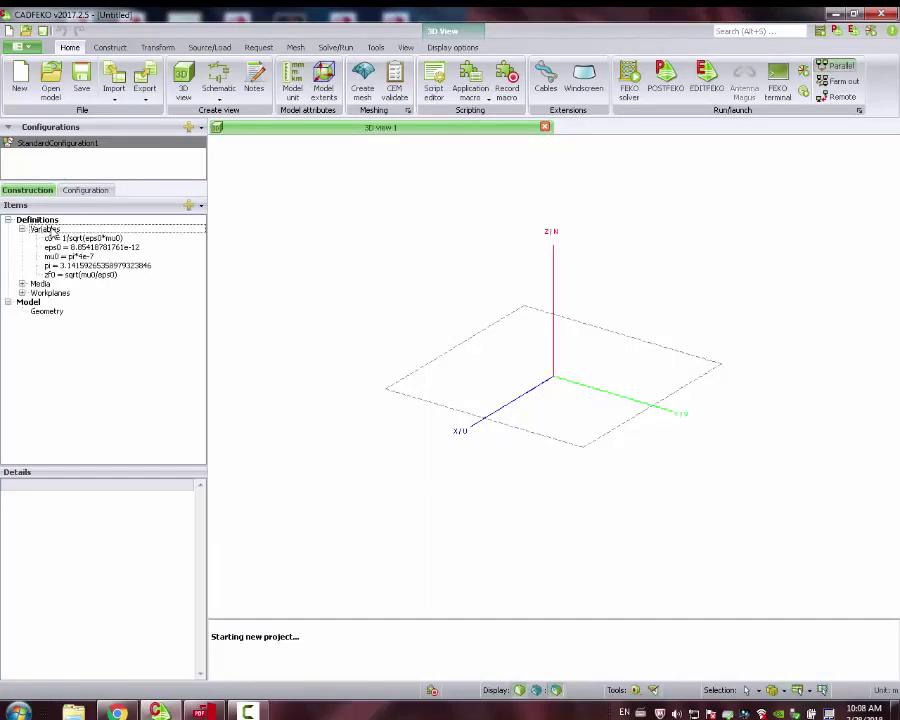
pyautogui.rightClick(50, 231)
pyautogui.click(82, 234)
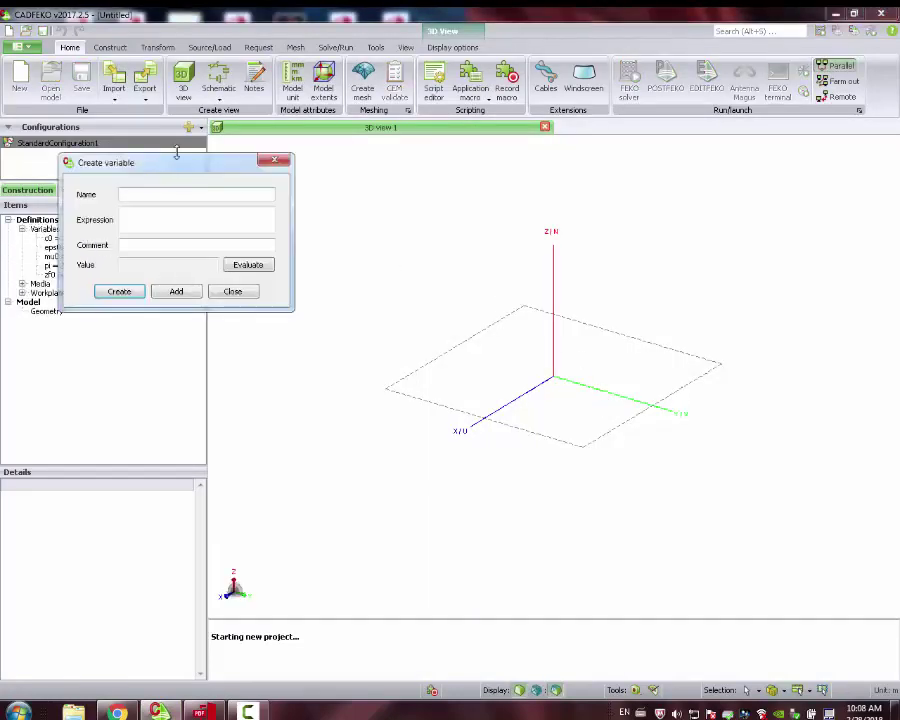
pyautogui.moveTo(178, 159); pyautogui.dragTo(506, 245)
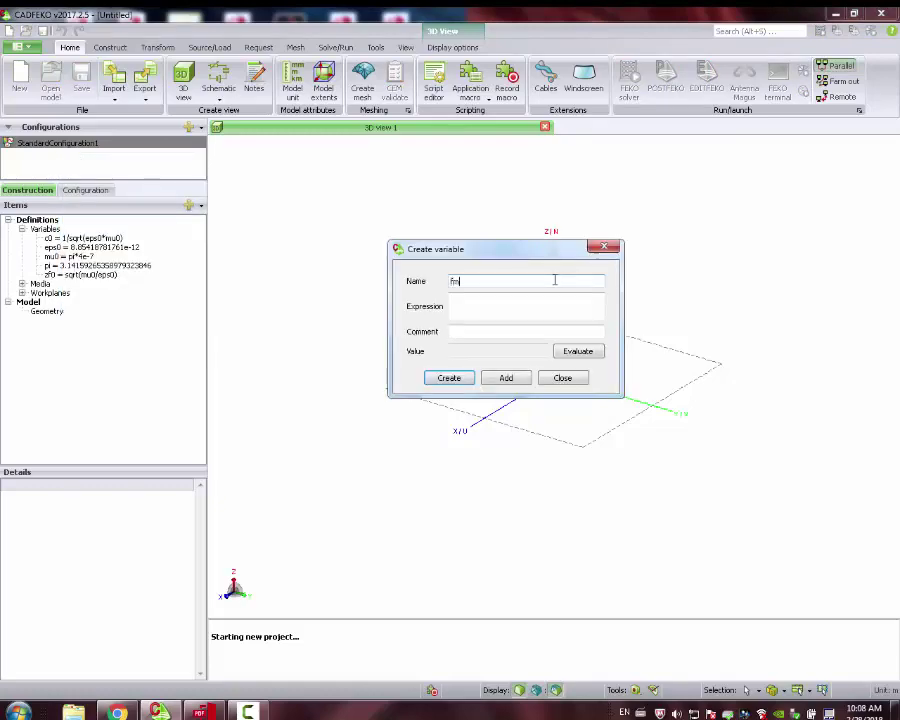
pyautogui.press('Tab')
pyautogui.click(506, 378)
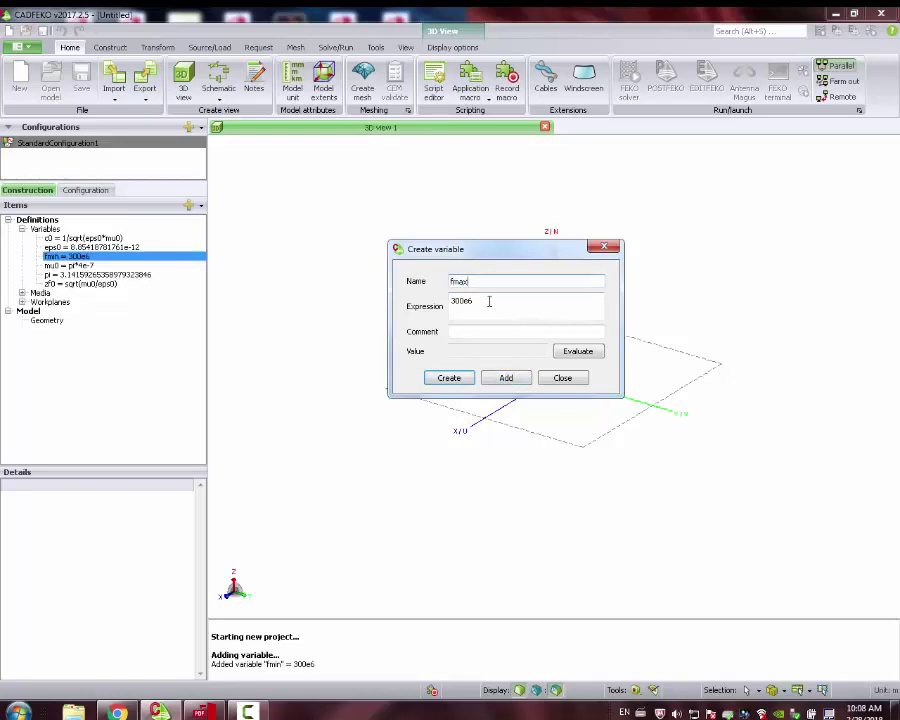
# - Add variables fmax = 500e6 and f = 400e6
pyautogui.click(489, 301)
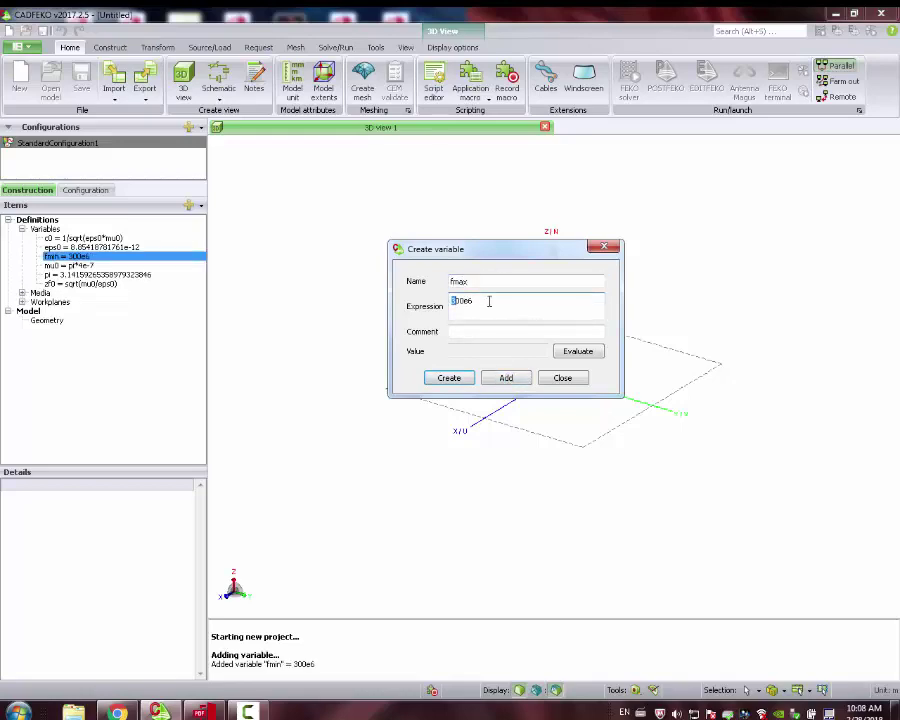
pyautogui.click(506, 378)
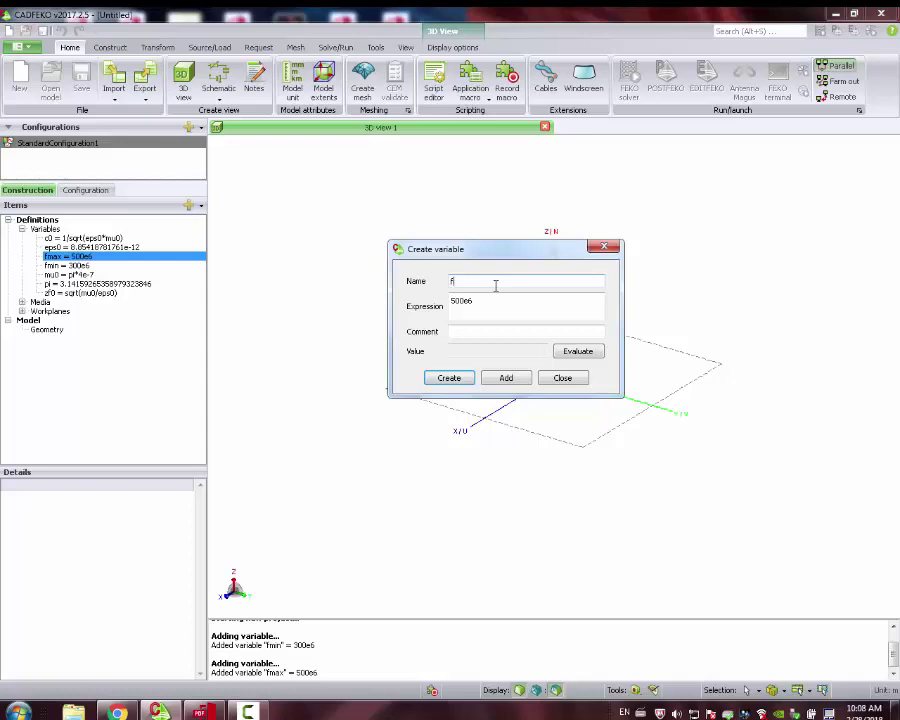
pyautogui.press('Tab')
pyautogui.write('400e6')
pyautogui.click(504, 377)
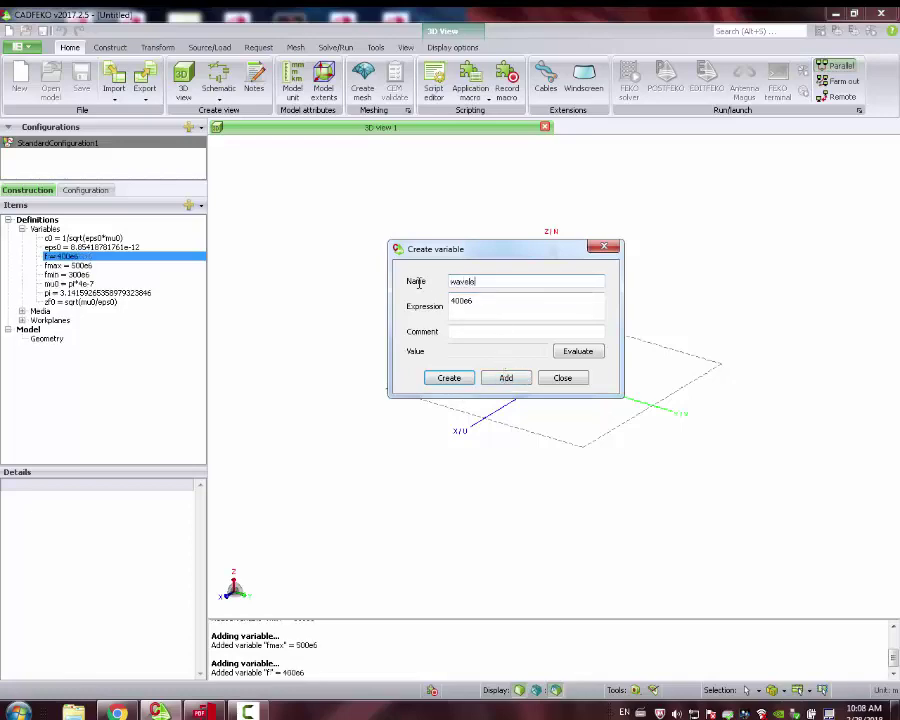
# - Enter wavelength = c0/(f), evaluate it to about 0.749, and return to the Yagi PDF
pyautogui.write('wavelength')
pyautogui.press('Tab')
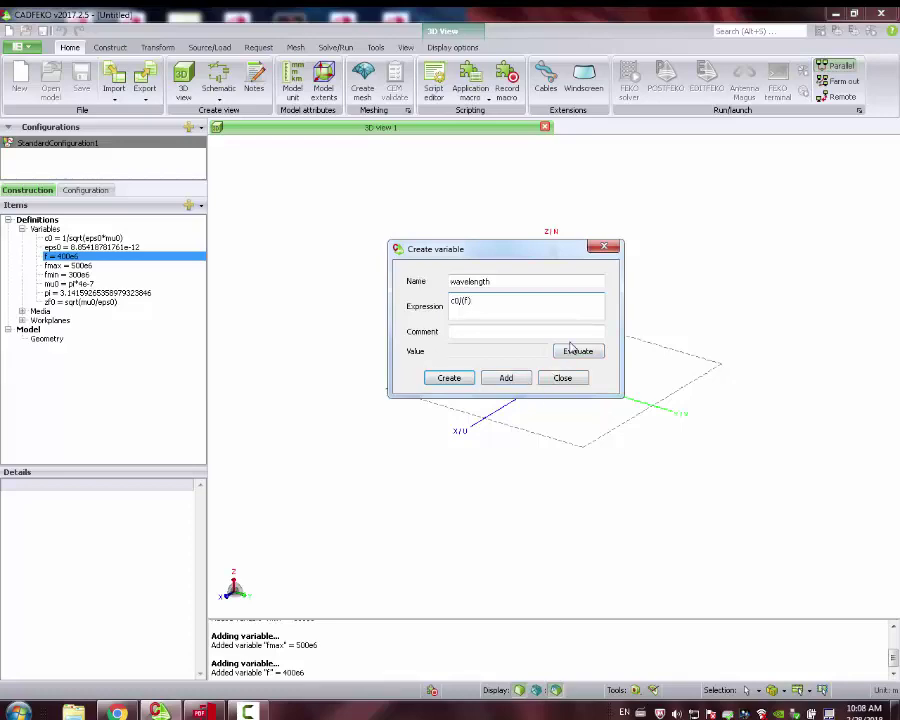
pyautogui.click(573, 351)
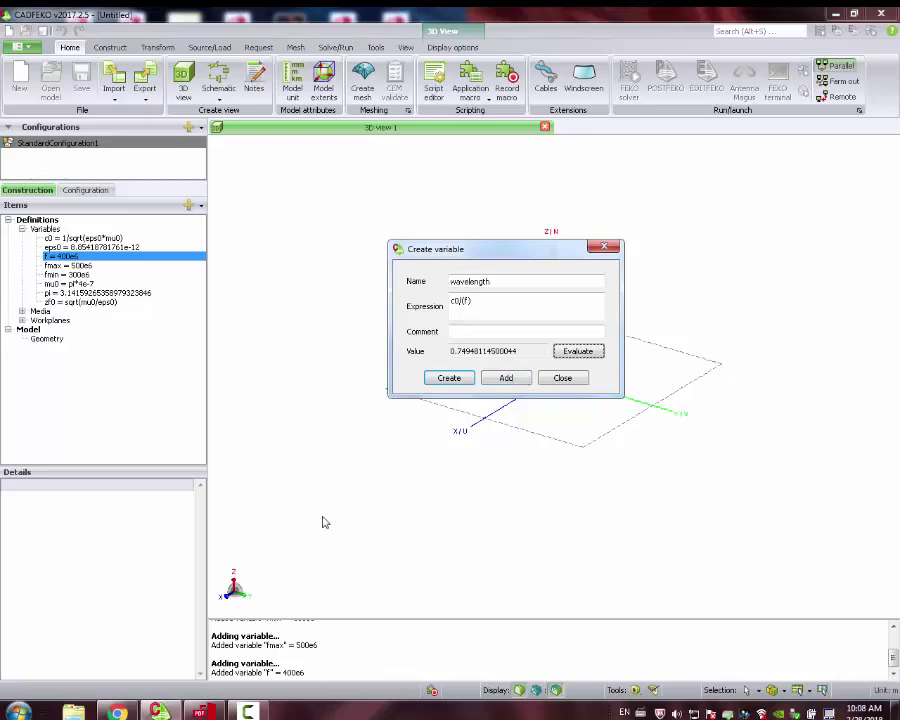
pyautogui.click(202, 711)
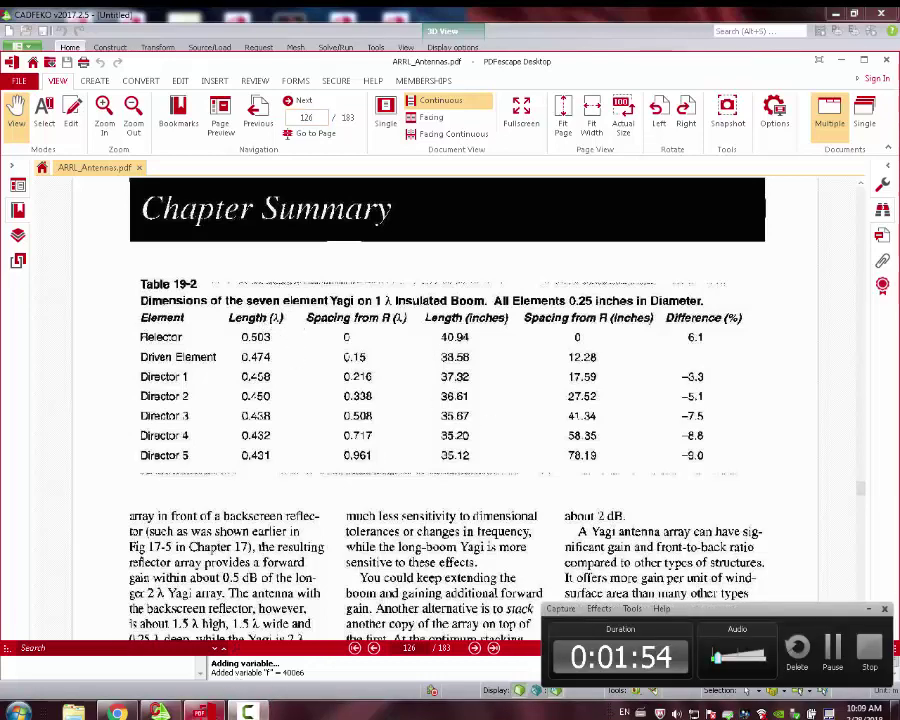
# - Add the wavelength = c0/(f) variable in CADFEKO, then bring Table 19-2 back up
pyautogui.hotkey('alt', 'Tab')
pyautogui.click(506, 378)
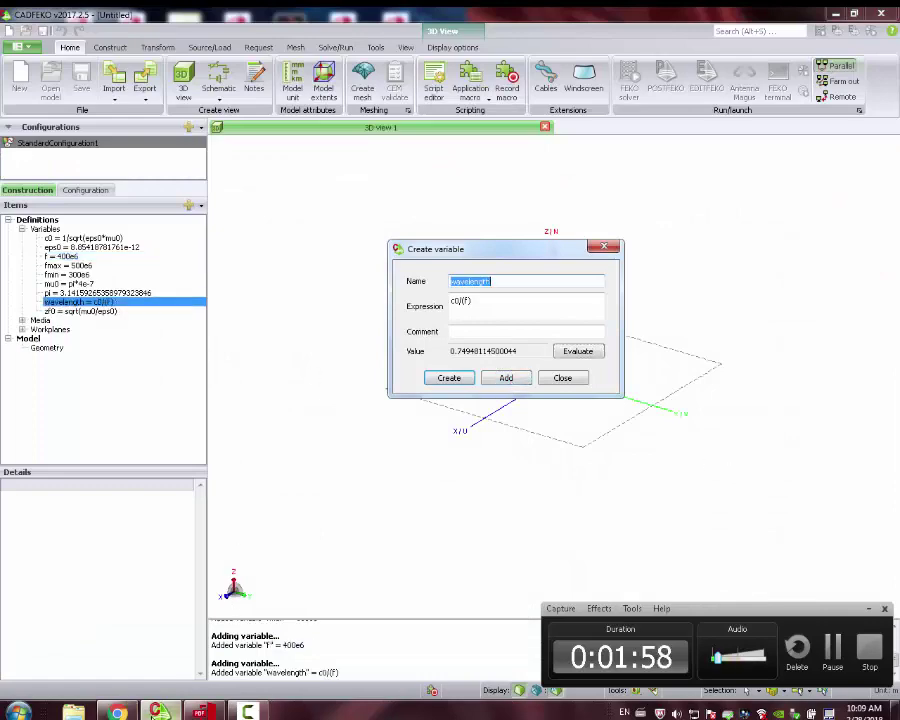
pyautogui.moveTo(158, 711)
pyautogui.click(200, 711)
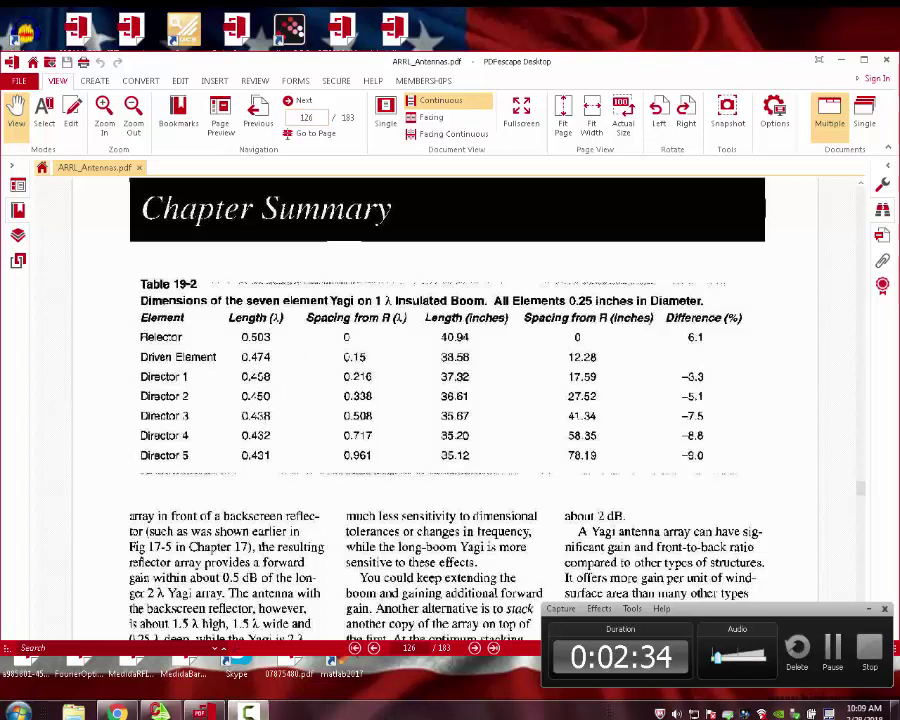
# - Add the reflector length variable as 0.503*wavelength
pyautogui.click(158, 711)
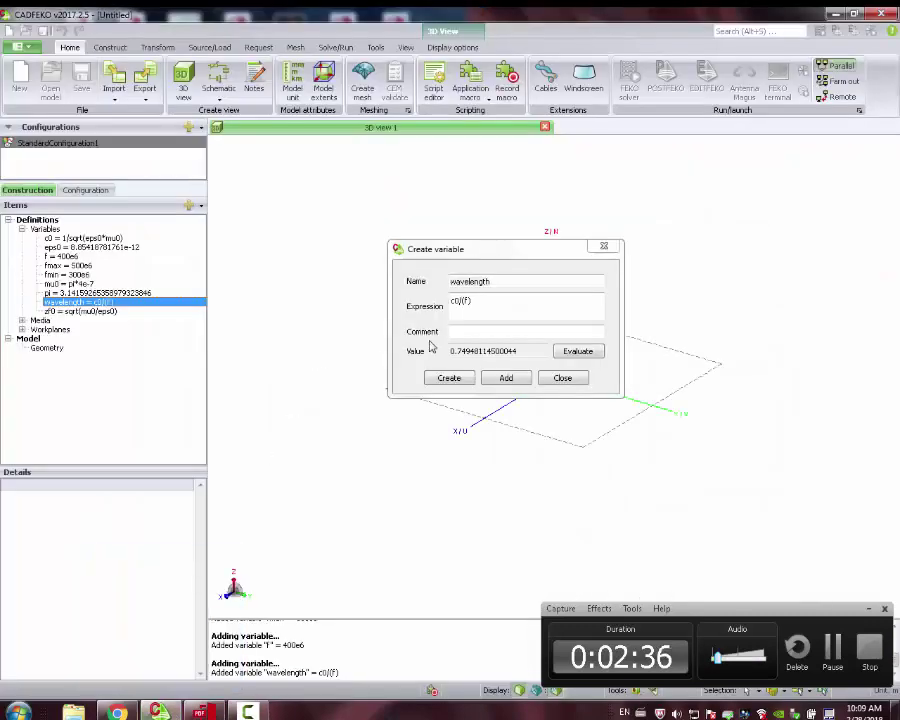
pyautogui.click(514, 378)
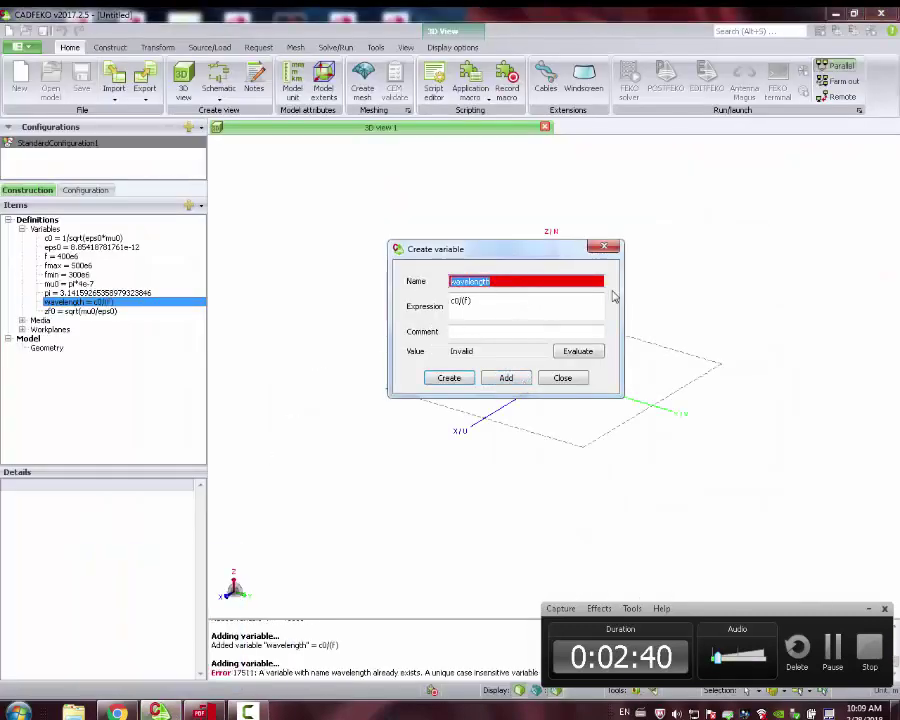
pyautogui.write('wl')
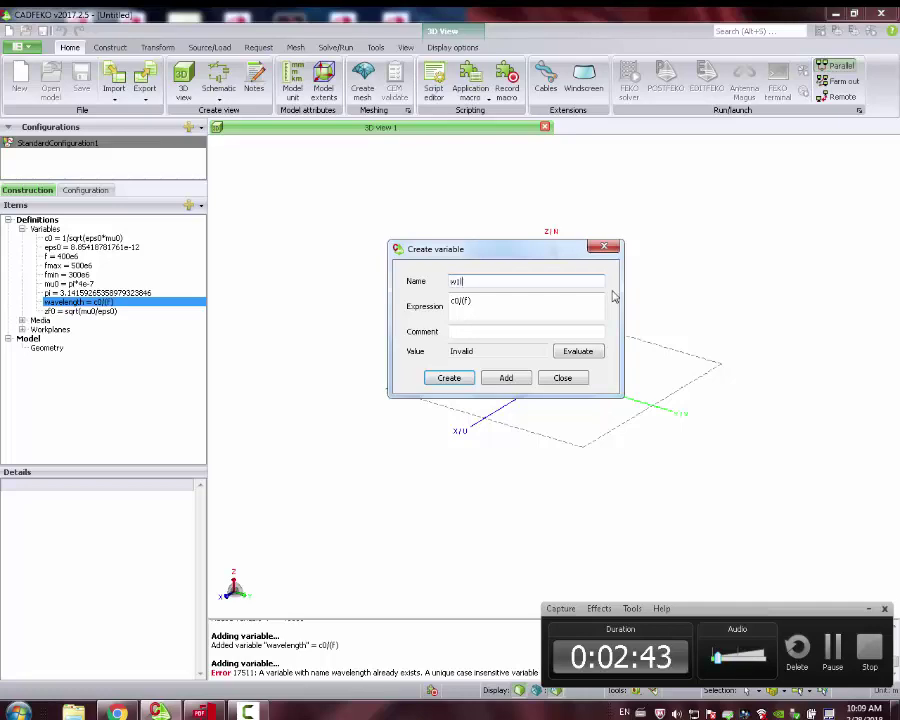
pyautogui.press('Tab')
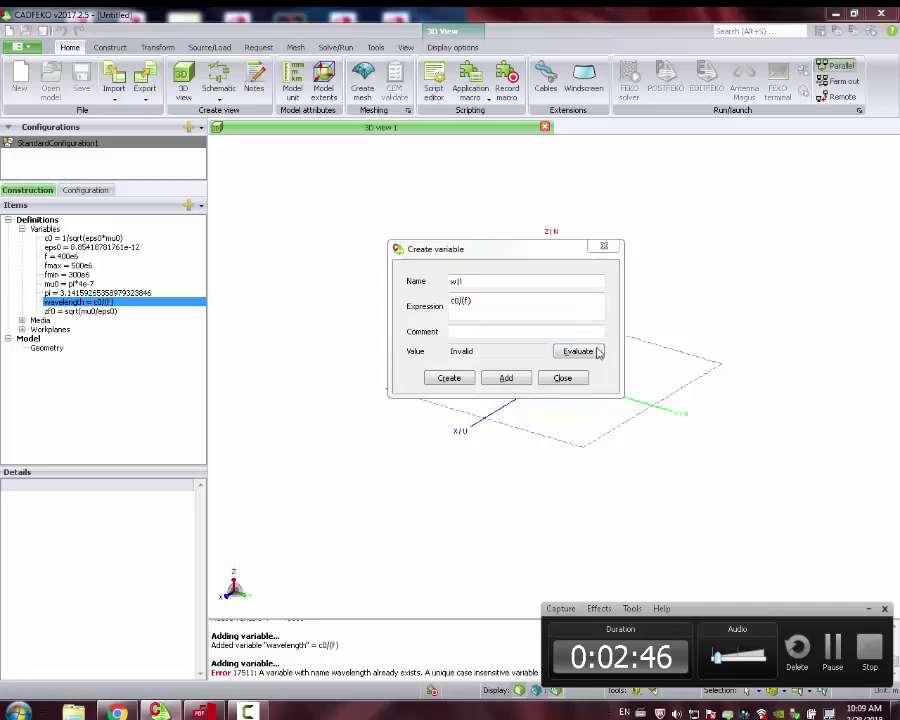
pyautogui.hotkey('alt', 'Tab')
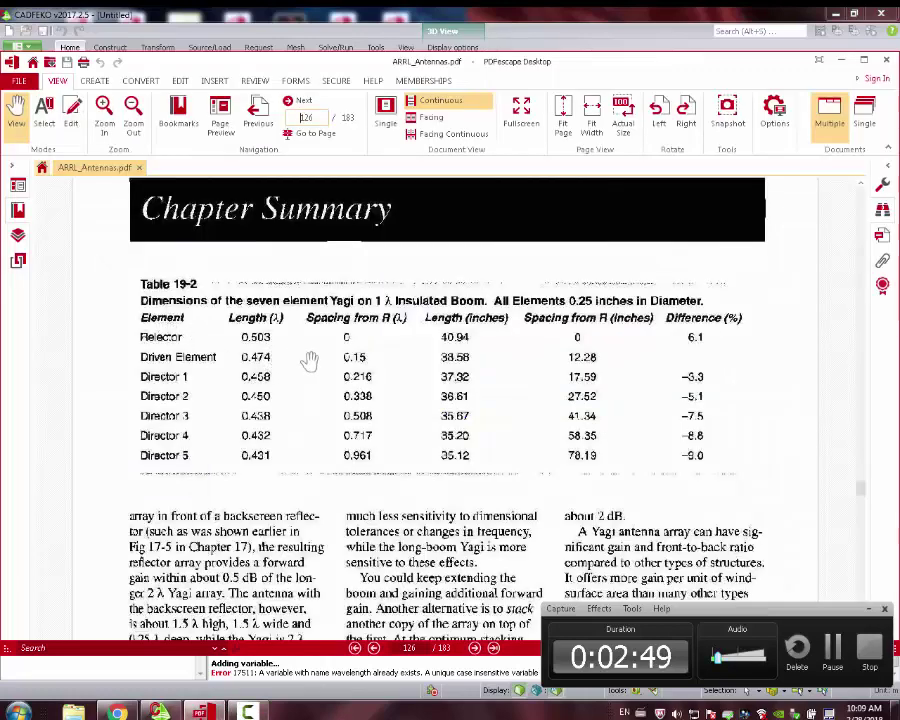
pyautogui.hotkey('alt', 'Tab')
pyautogui.moveTo(478, 303); pyautogui.dragTo(401, 295)
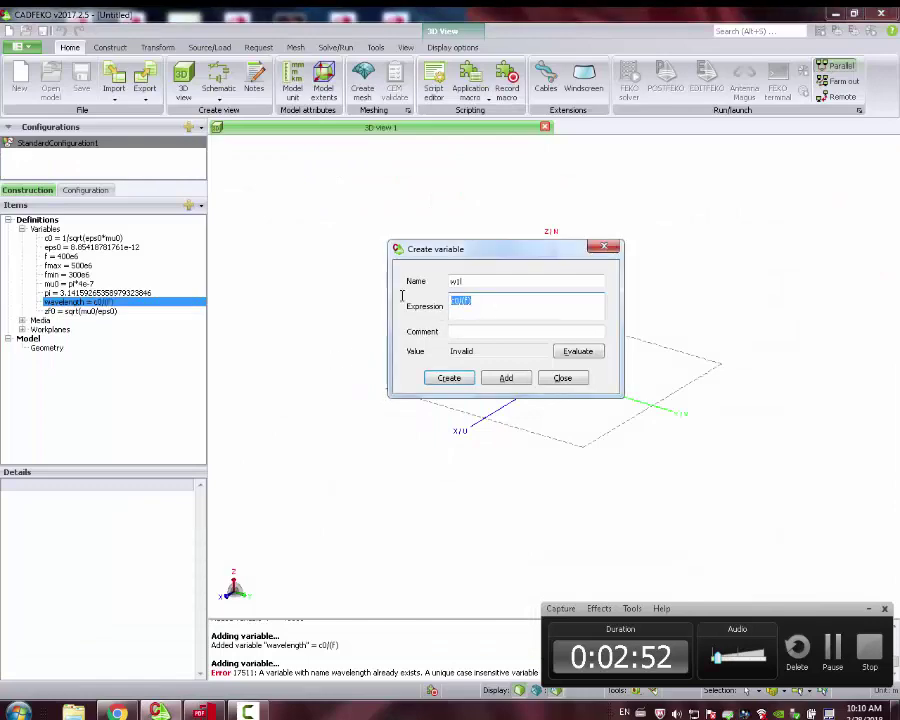
pyautogui.write('0.503*')
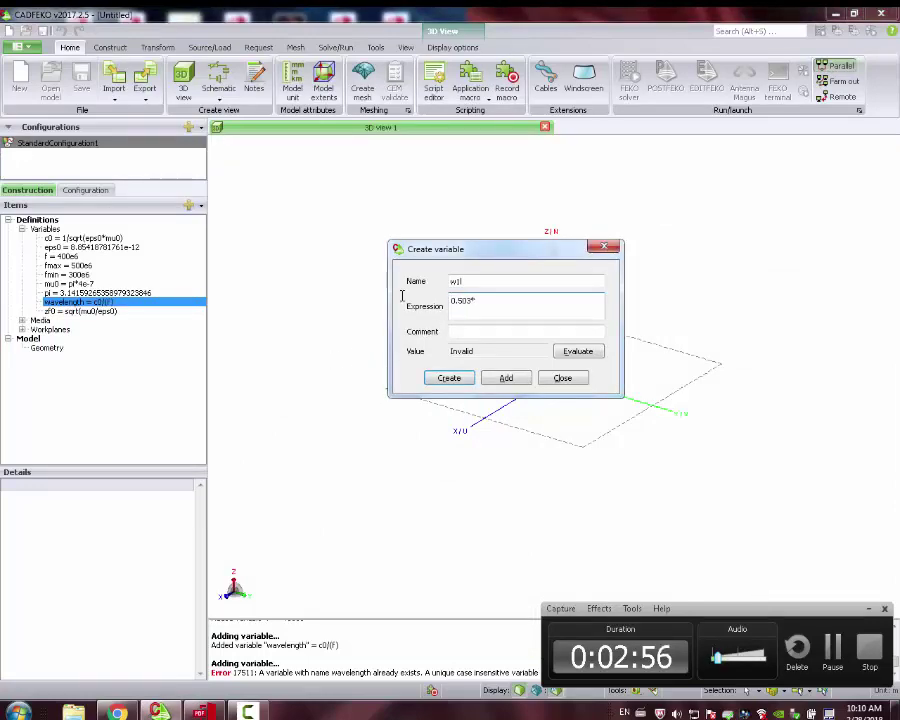
pyautogui.write('wavelength')
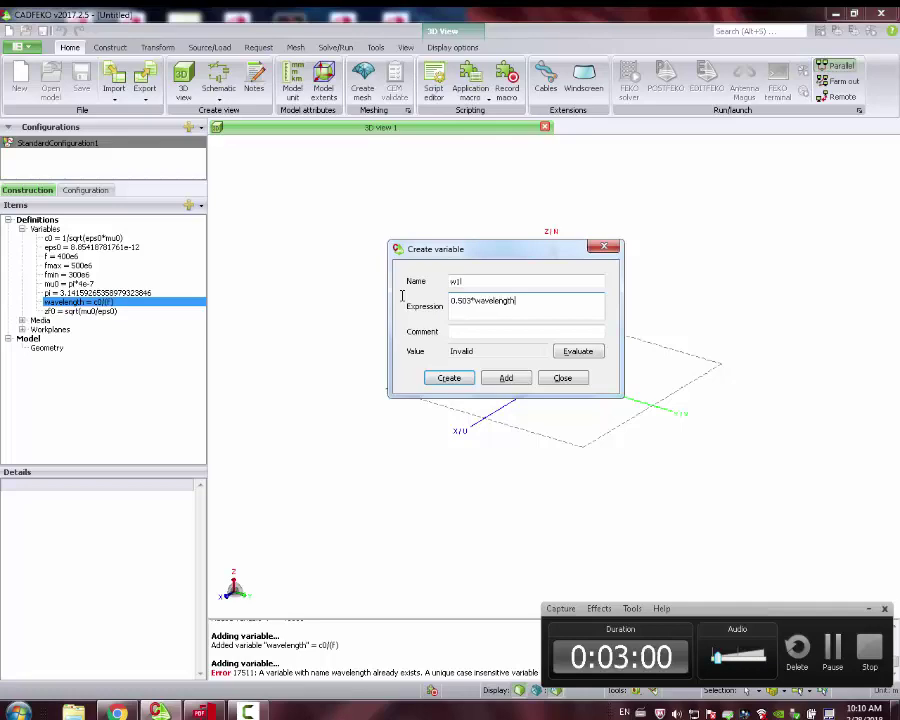
pyautogui.click(506, 377)
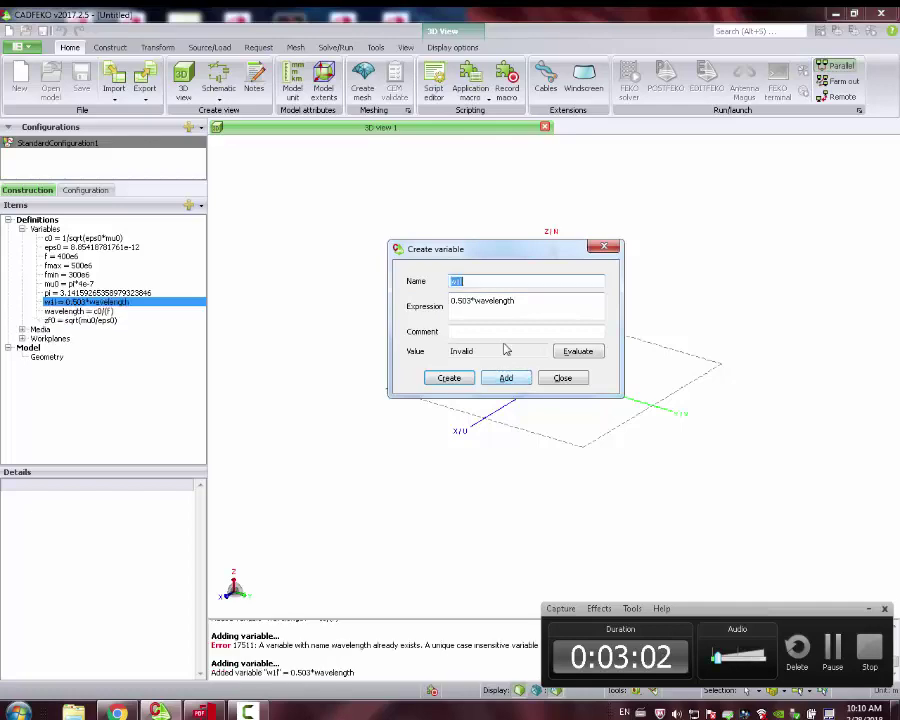
# - Add the driven element length w2l = 0.474*wavelength
pyautogui.click(500, 279)
pyautogui.write('26')
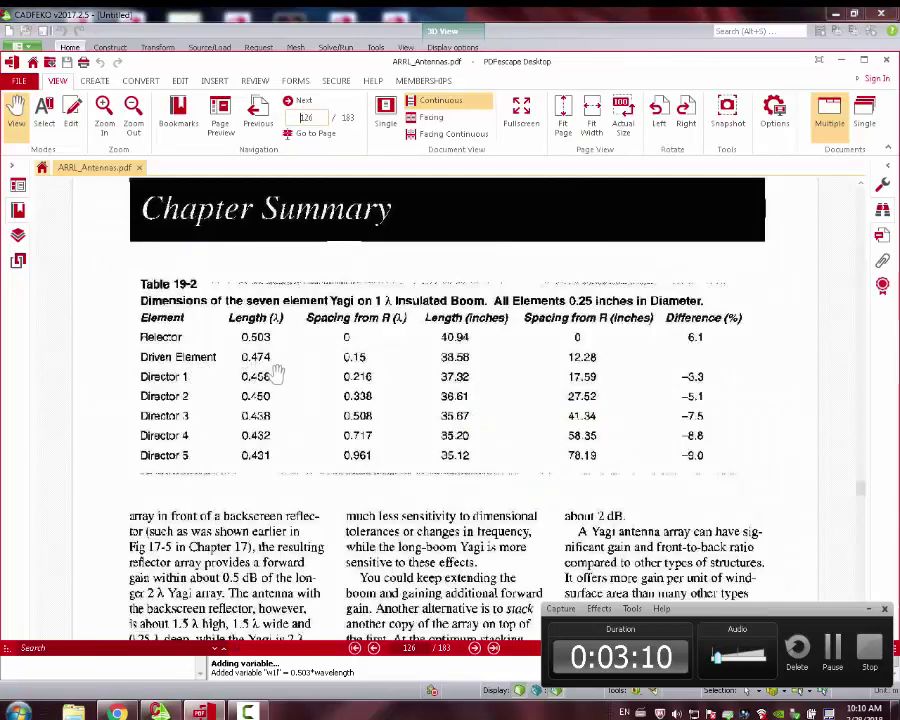
pyautogui.hotkey('alt', 'Tab')
pyautogui.click(474, 300)
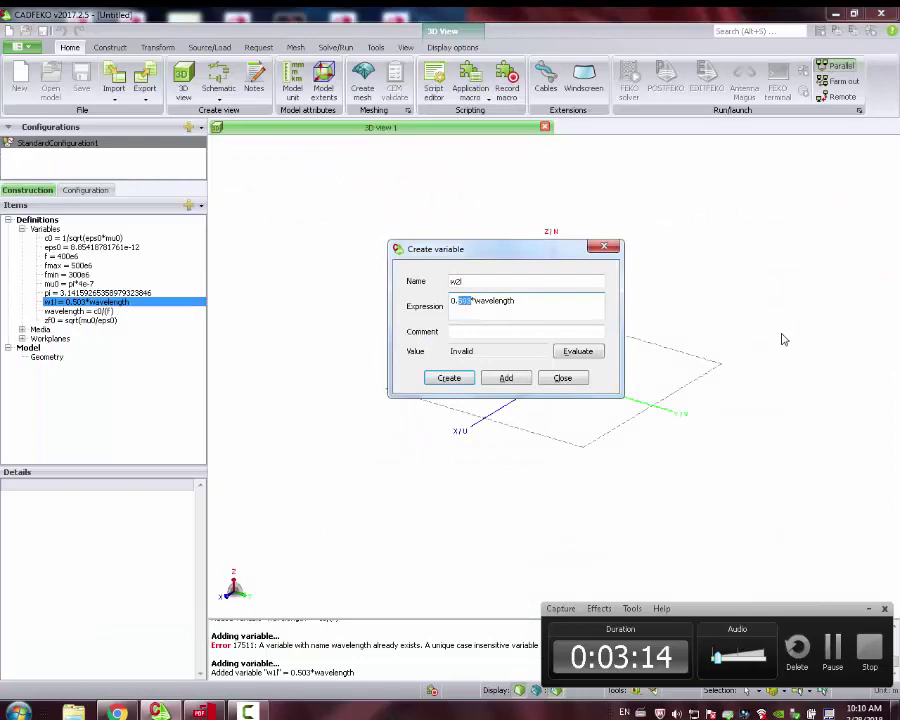
pyautogui.write('474')
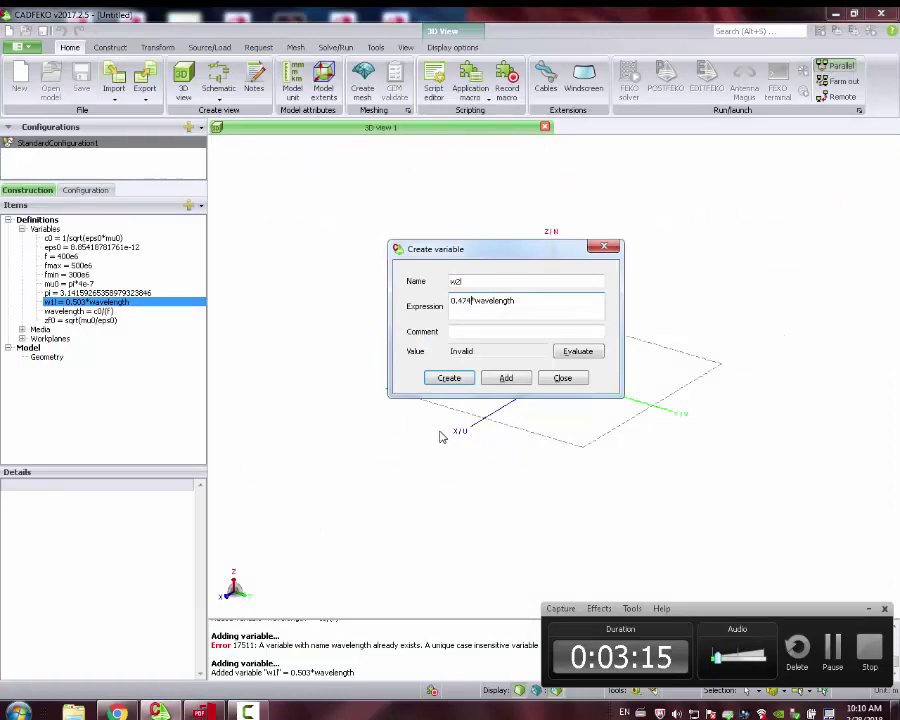
pyautogui.click(506, 378)
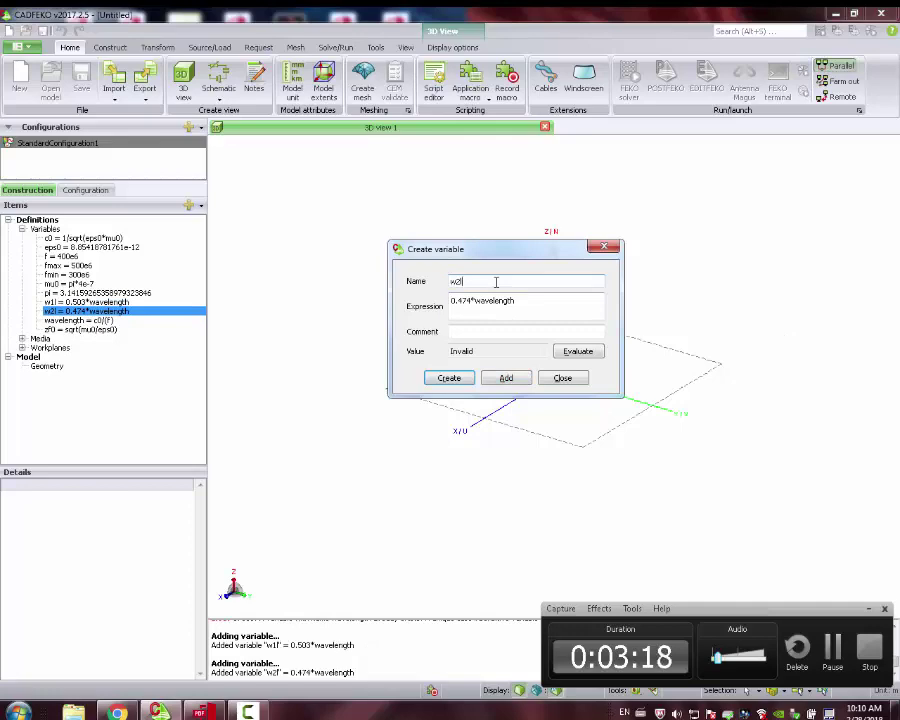
# - Add director lengths w3l (0.458*wavelength) and w4l from the Yagi table
pyautogui.hotkey('shift', 'Left')
pyautogui.hotkey('shift', 'Left')
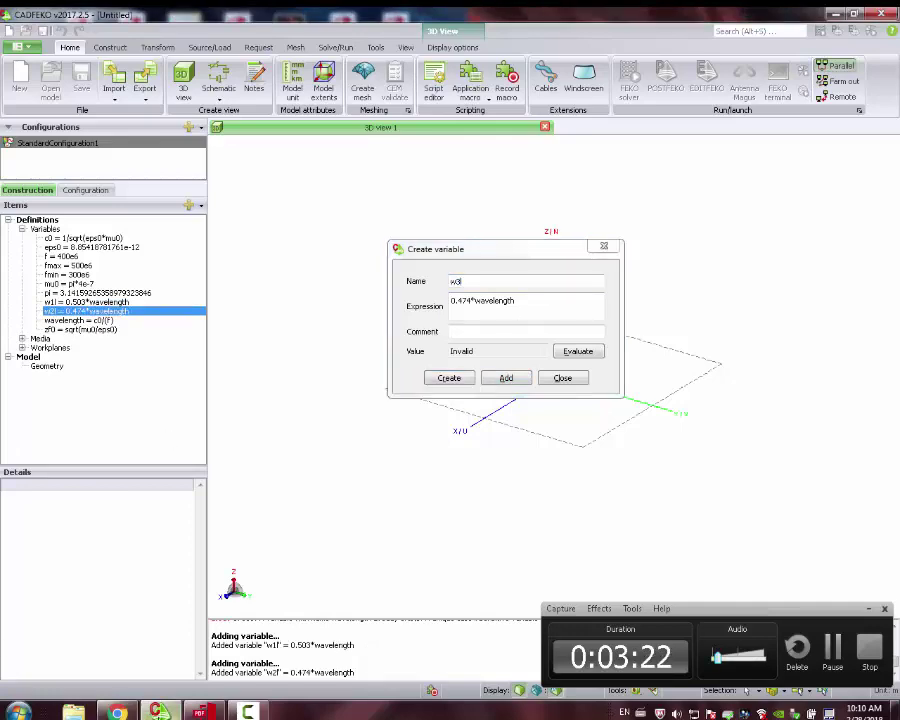
pyautogui.hotkey('alt', 'Tab')
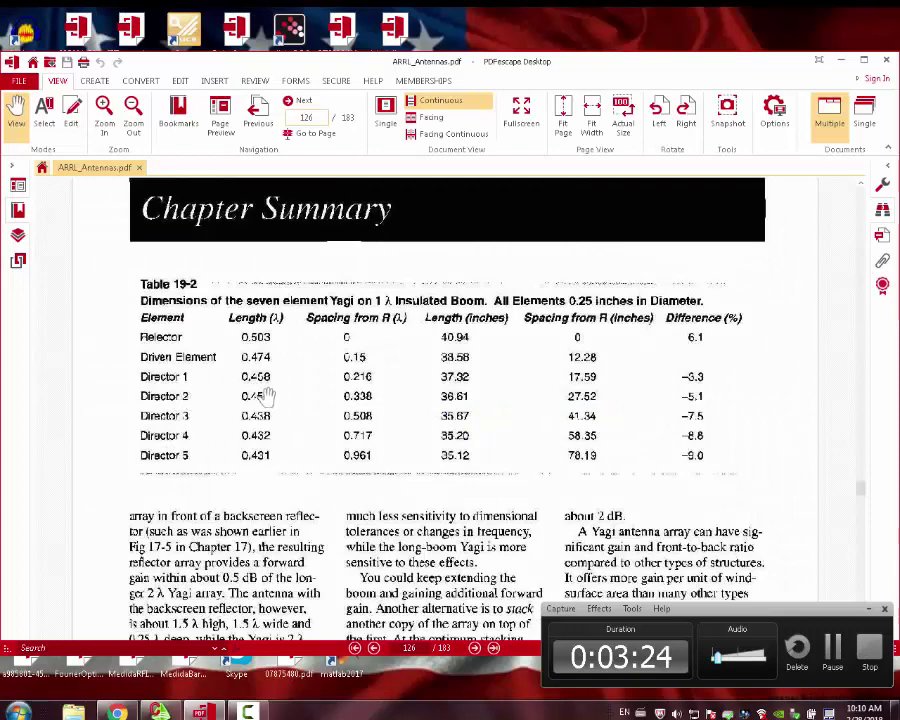
pyautogui.hotkey('alt', 'Tab')
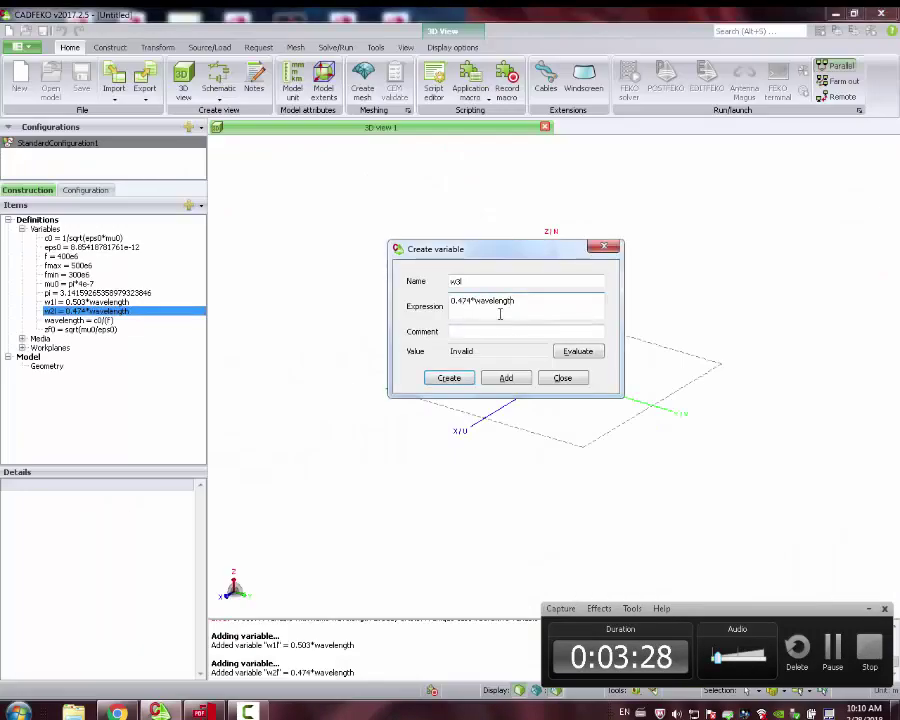
pyautogui.write('58')
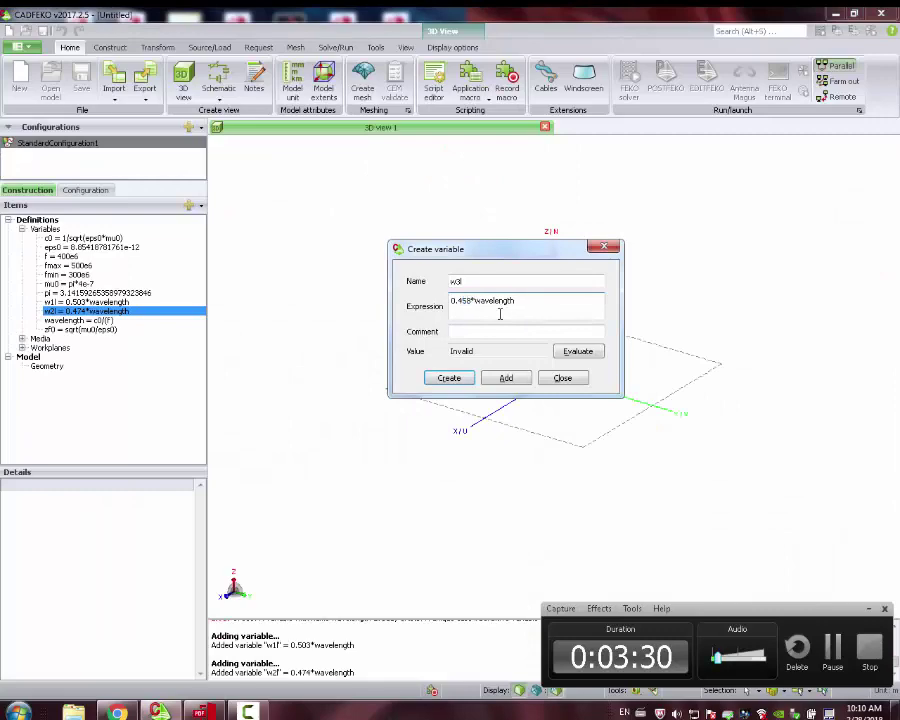
pyautogui.click(506, 377)
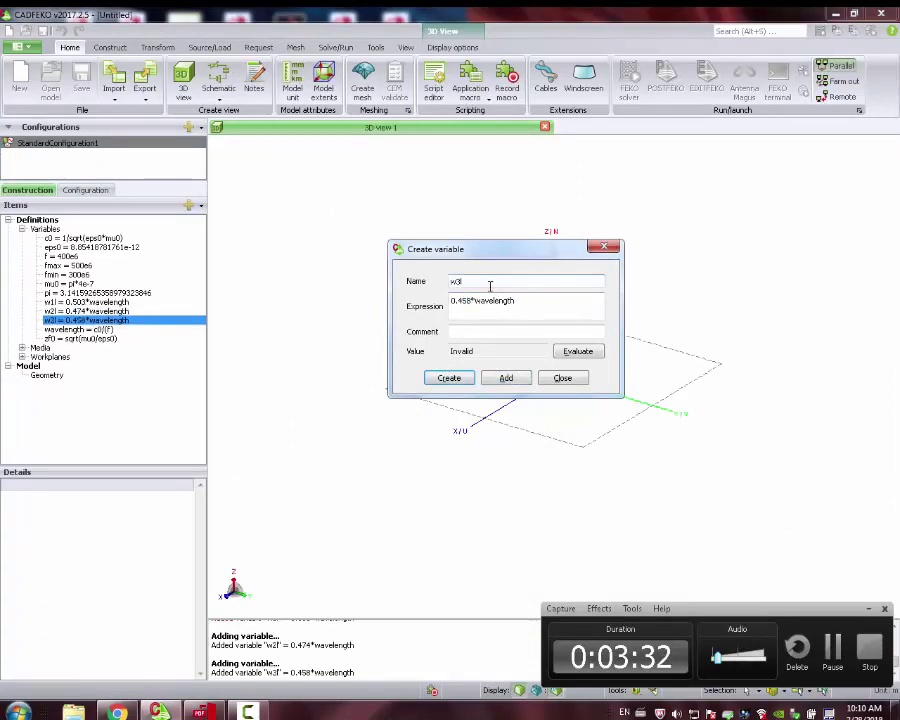
pyautogui.write('4')
pyautogui.click(203, 712)
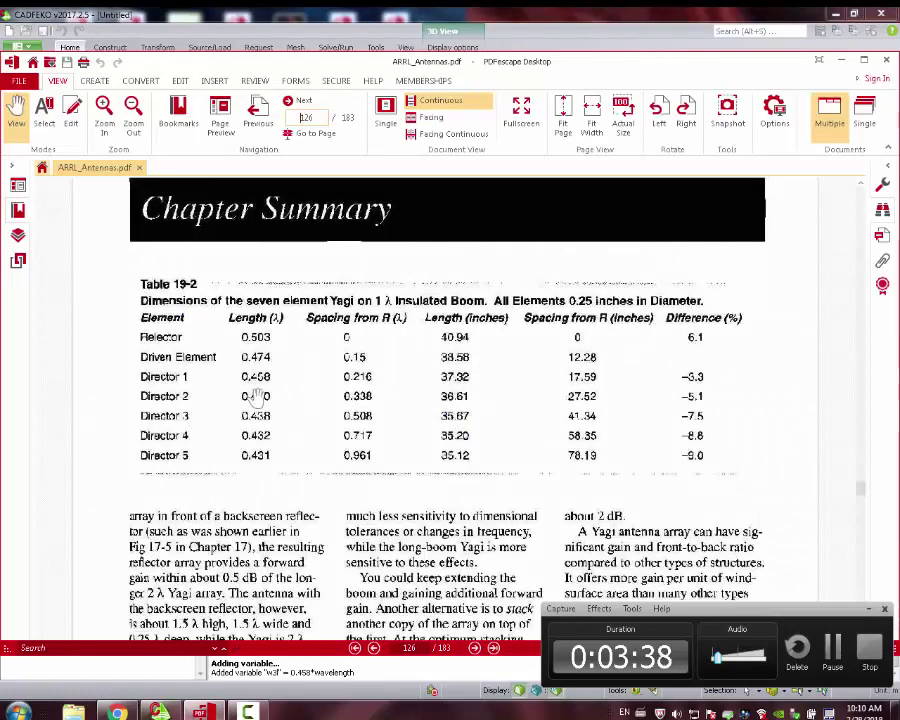
pyautogui.keyDown('ctrl'); pyautogui.scroll(2, 252, 436); pyautogui.keyUp('ctrl')
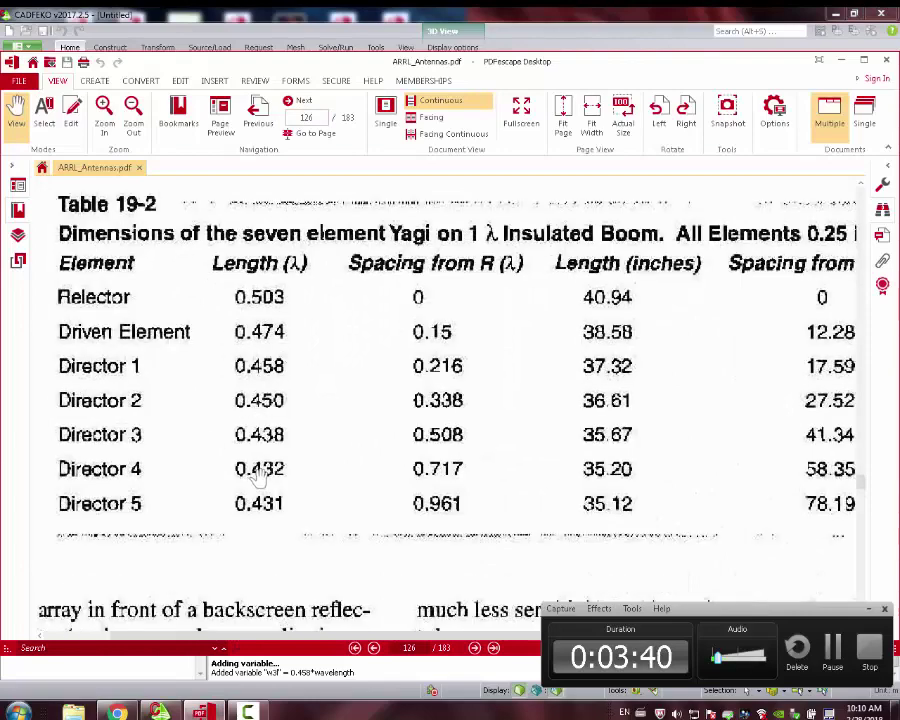
pyautogui.hotkey('alt', 'Tab')
pyautogui.doubleClick(472, 302)
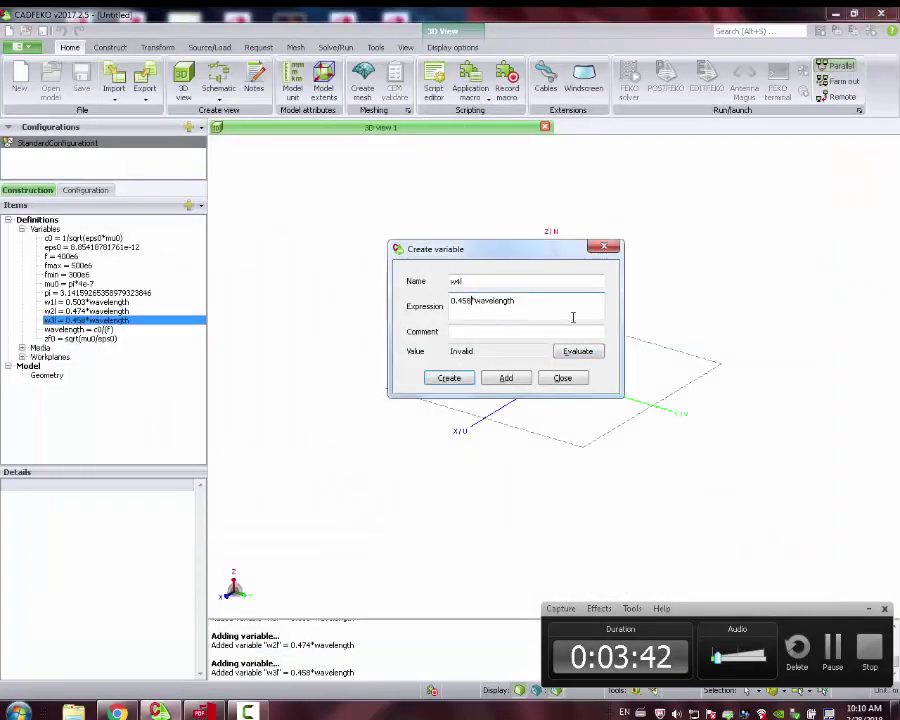
pyautogui.press('BackSpace')
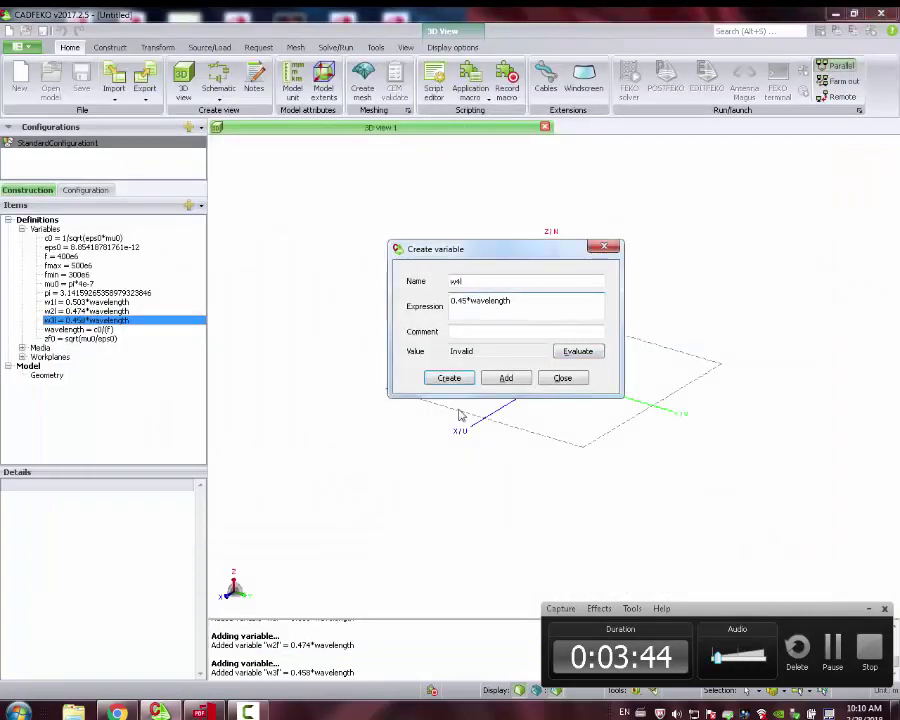
pyautogui.click(506, 379)
# - Add the third director length variable w5l from Table 19-2
pyautogui.click(492, 279)
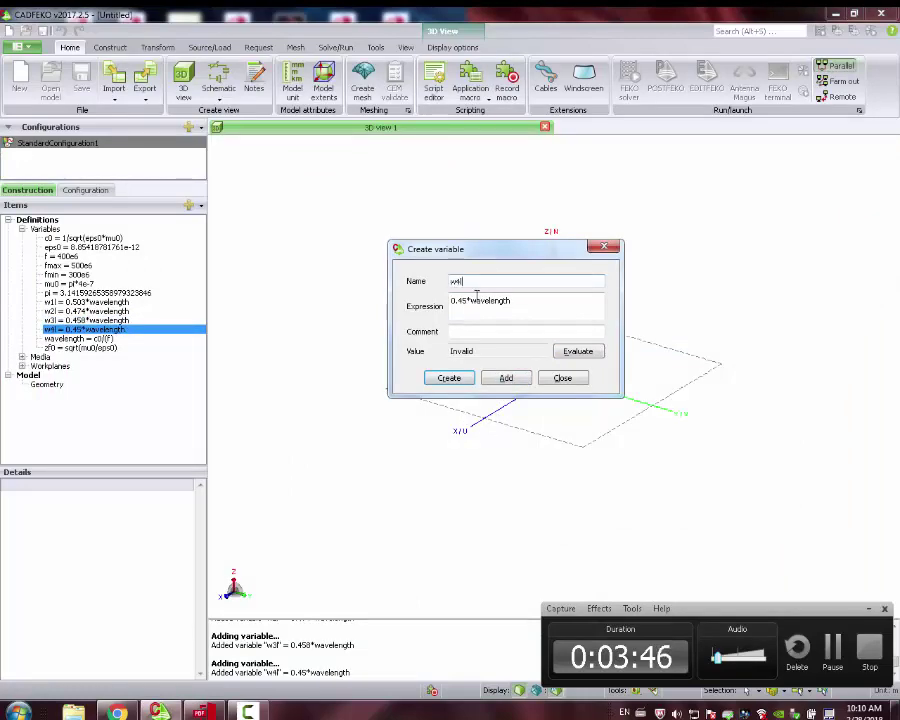
pyautogui.press('Left')
pyautogui.press('BackSpace')
pyautogui.write('5')
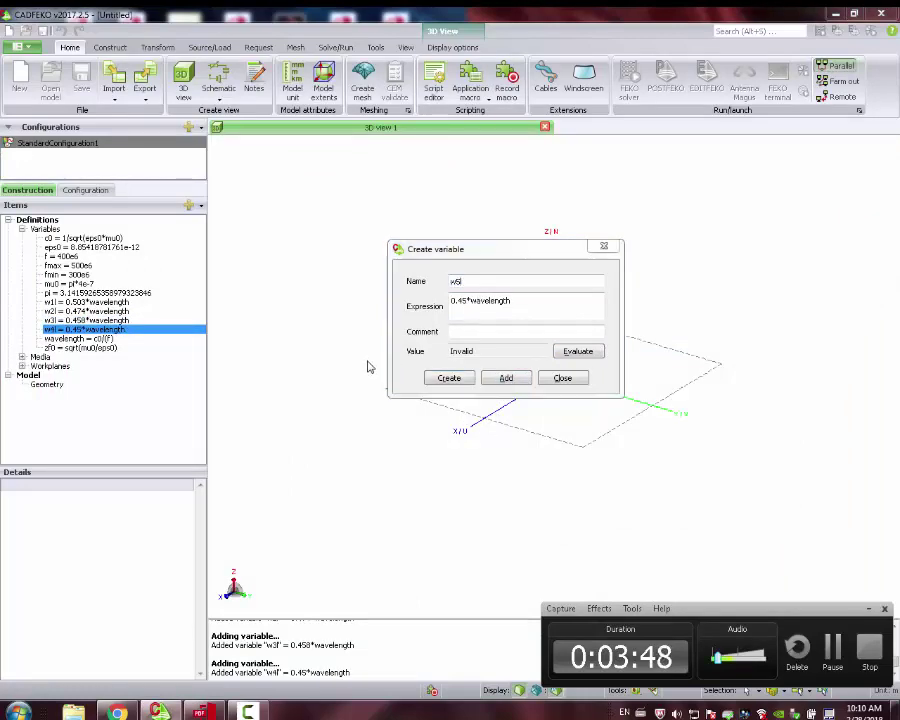
pyautogui.click(199, 712)
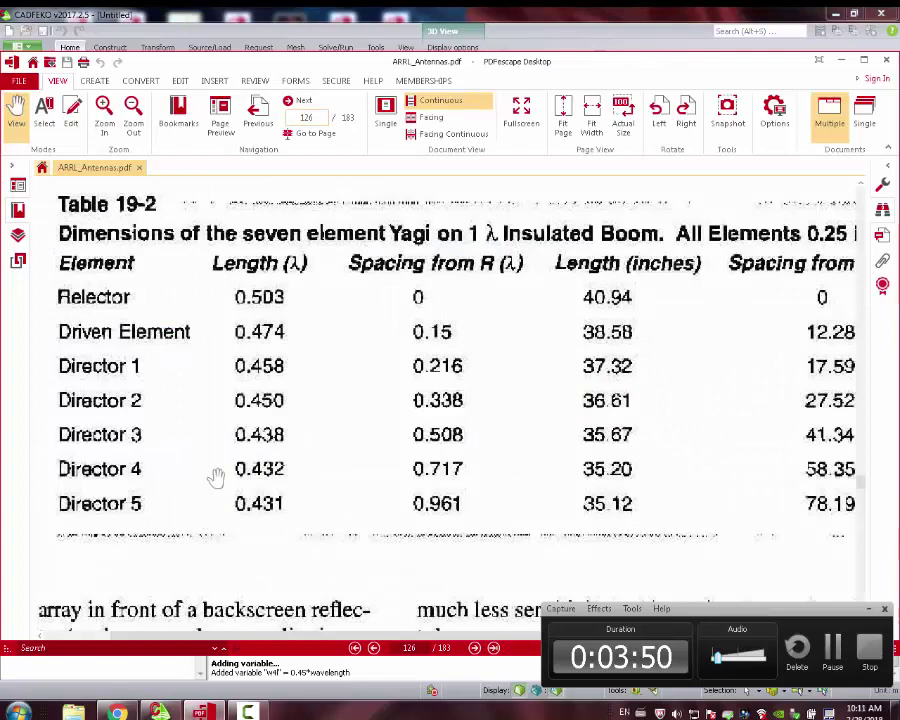
pyautogui.hotkey('alt', 'Tab')
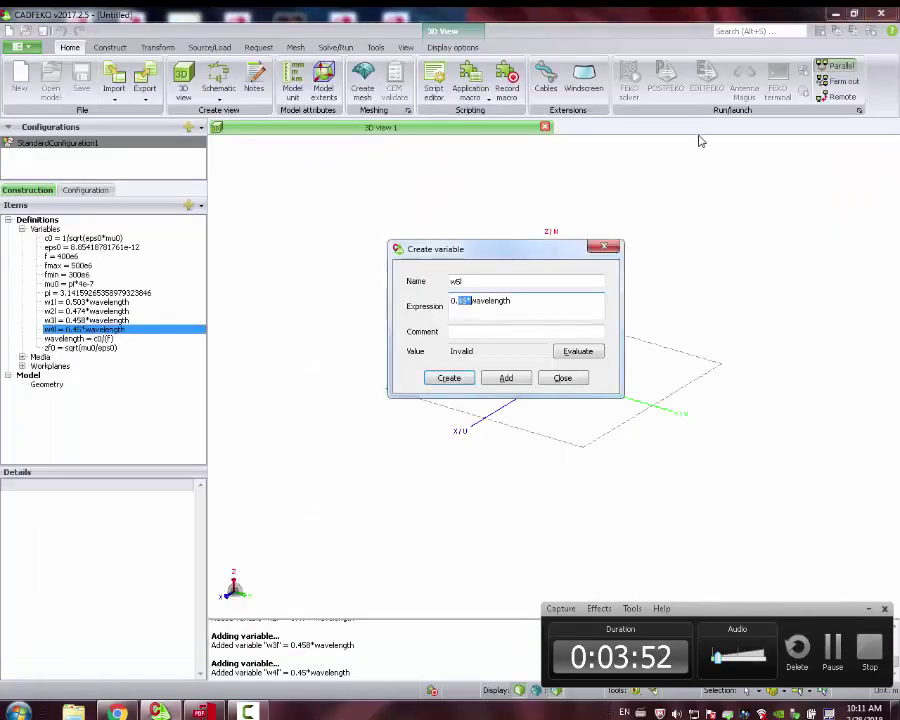
pyautogui.hotkey('shift', 'Left')
pyautogui.write('38')
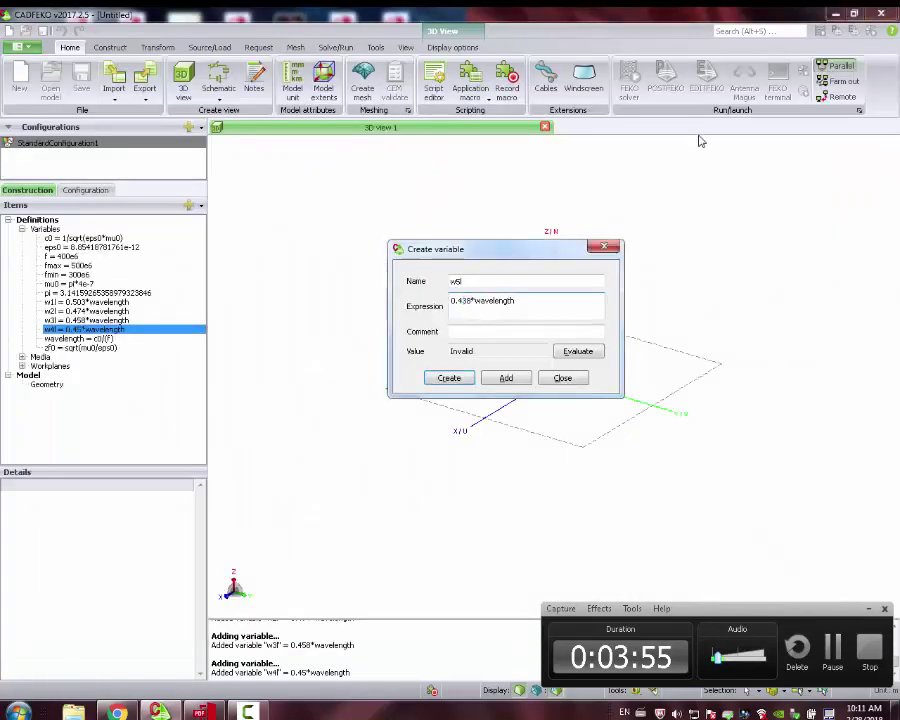
pyautogui.click(506, 378)
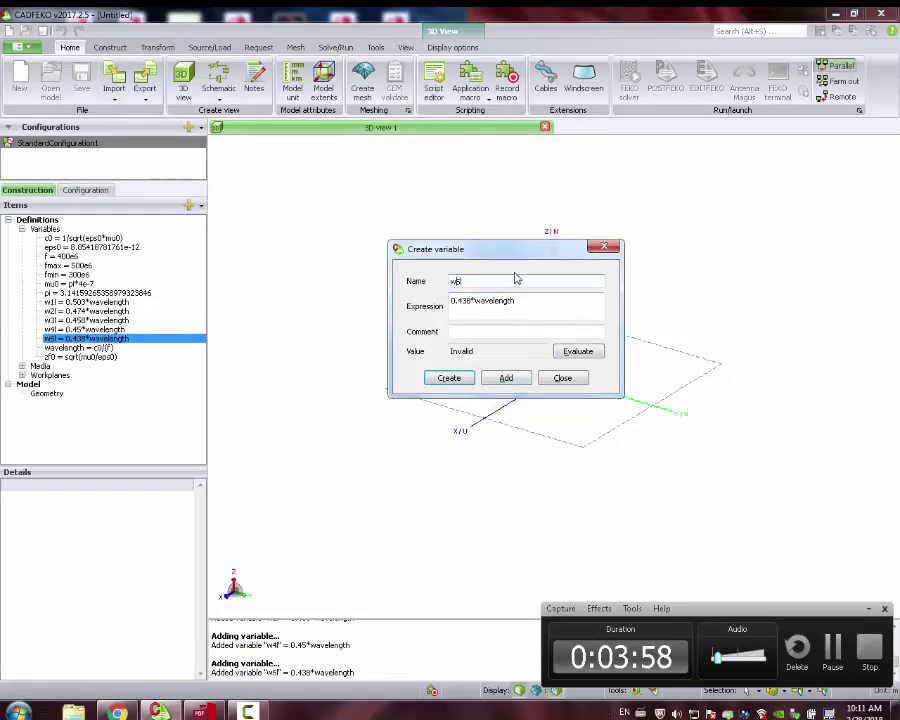
# - Add the fourth director length variable w6l from Table 19-2
pyautogui.hotkey('shift', 'Left')
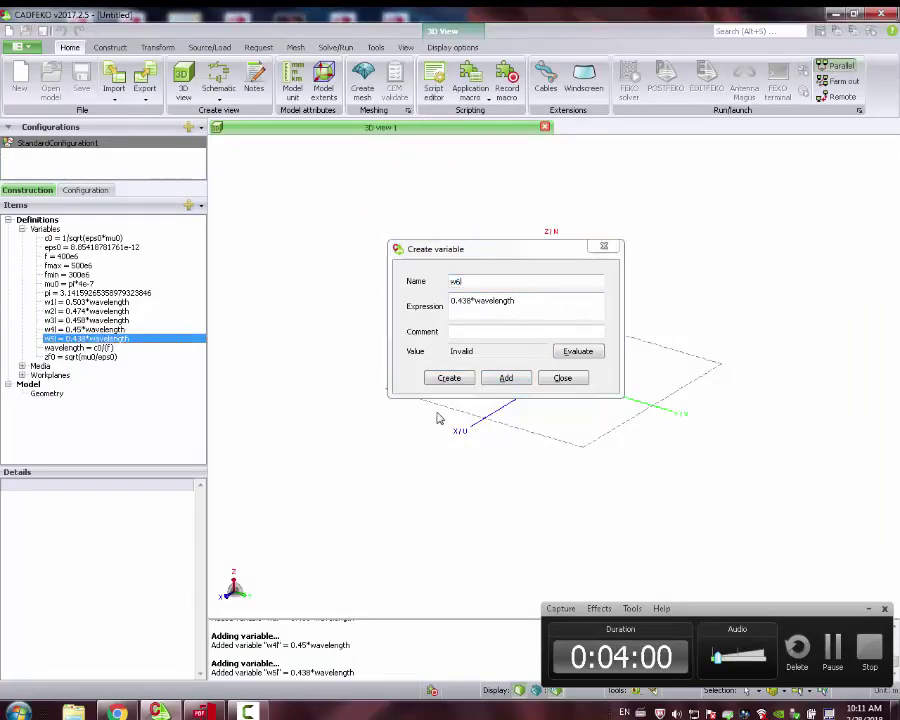
pyautogui.hotkey('alt', 'Tab')
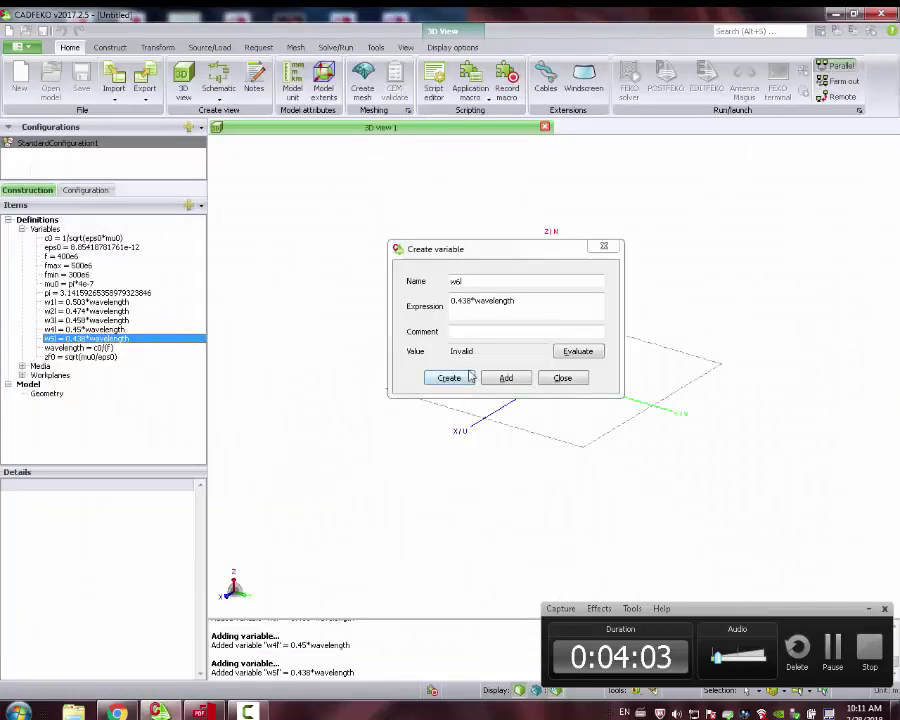
pyautogui.hotkey('alt', 'Tab')
pyautogui.write('6')
pyautogui.click(460, 300)
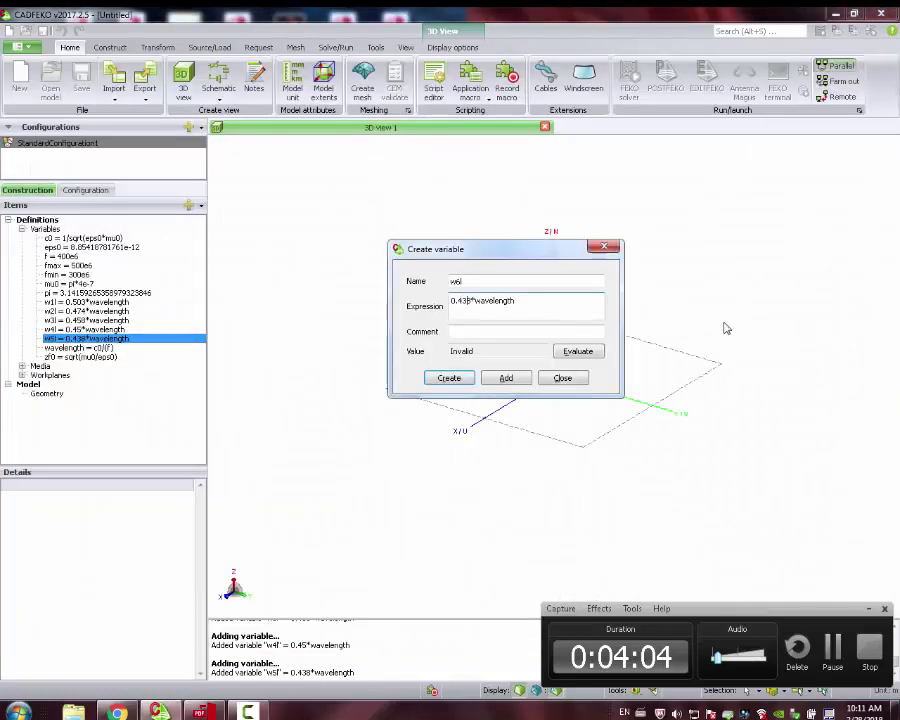
pyautogui.hotkey('shift', 'Right')
pyautogui.click(508, 375)
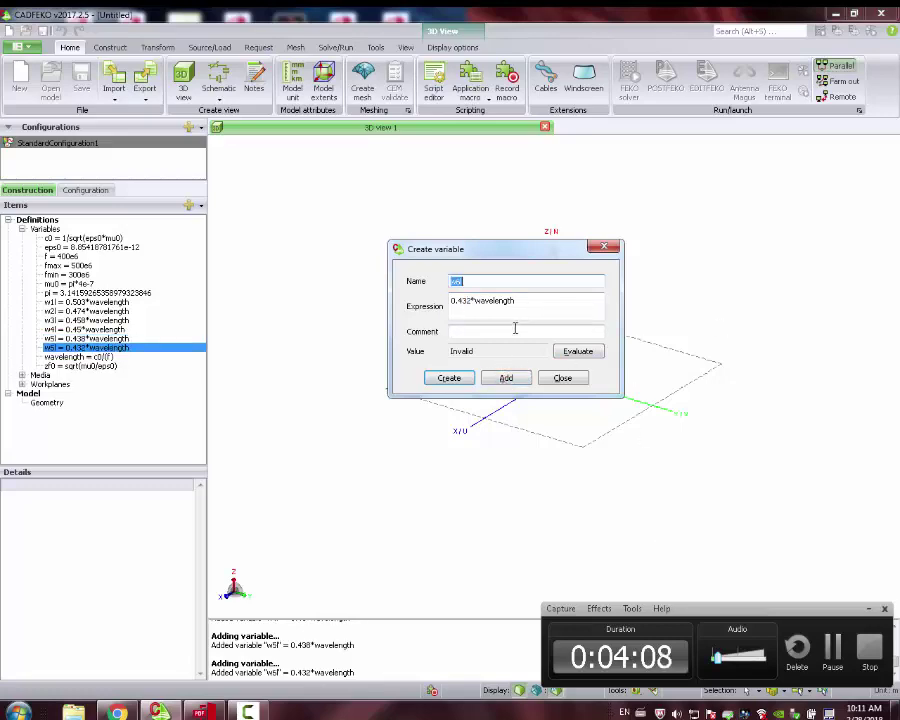
# - Add the Director 5 length w7l = 0.431*wavelength
pyautogui.click(498, 283)
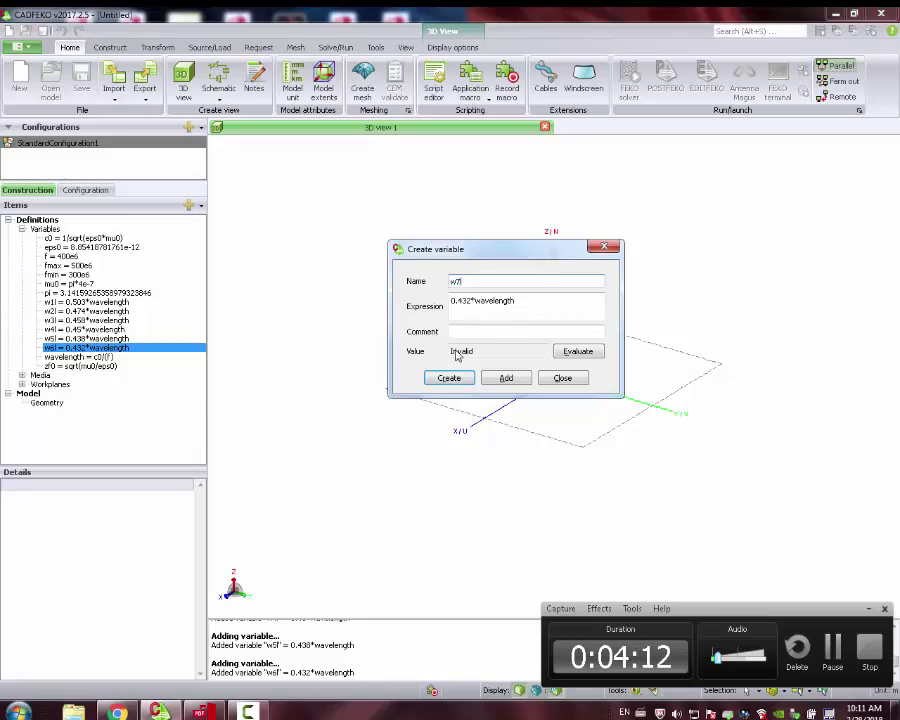
pyautogui.hotkey('alt', 'Tab')
pyautogui.hotkey('alt', 'Tab')
pyautogui.press('Tab')
pyautogui.press('Right')
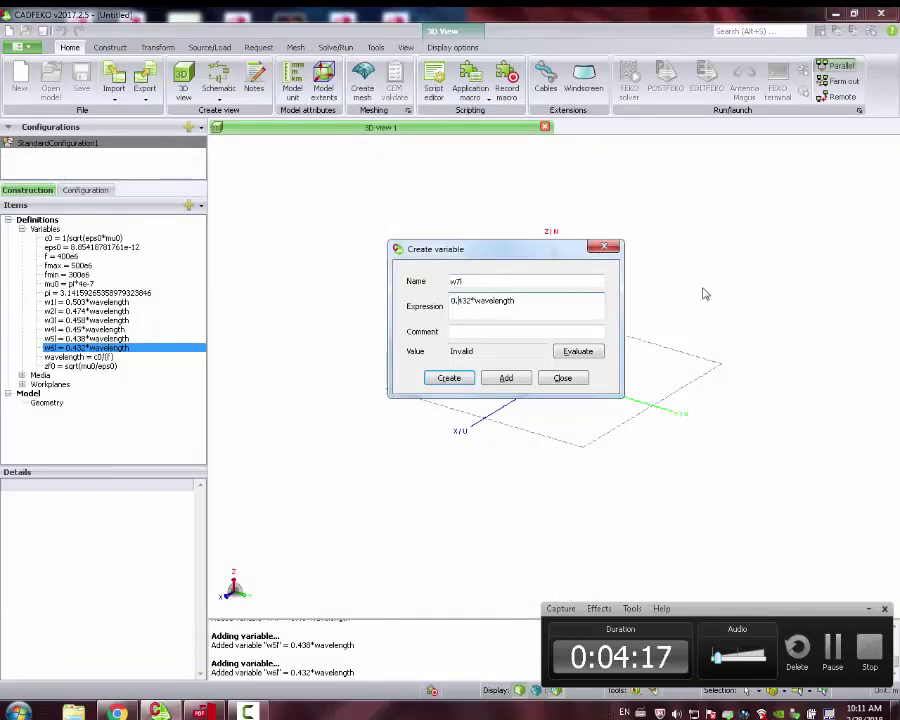
pyautogui.hotkey('shift', 'Right')
pyautogui.write('1')
pyautogui.click(503, 377)
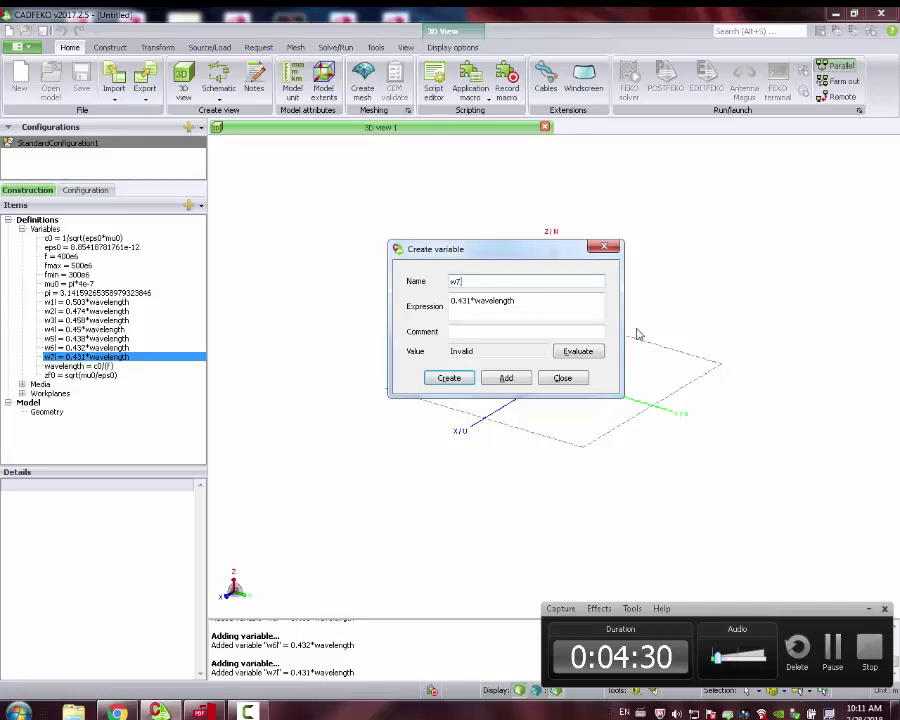
# - Add the w7p spacing variable as 0.961*wavelength, checking the dimension table
pyautogui.write('p')
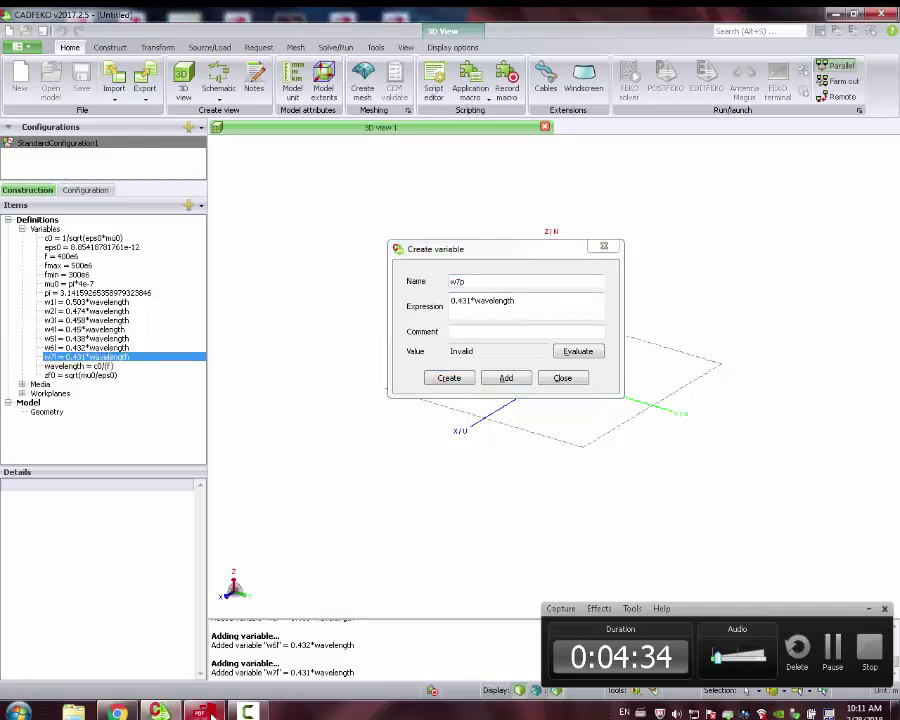
pyautogui.hotkey('alt', 'Tab')
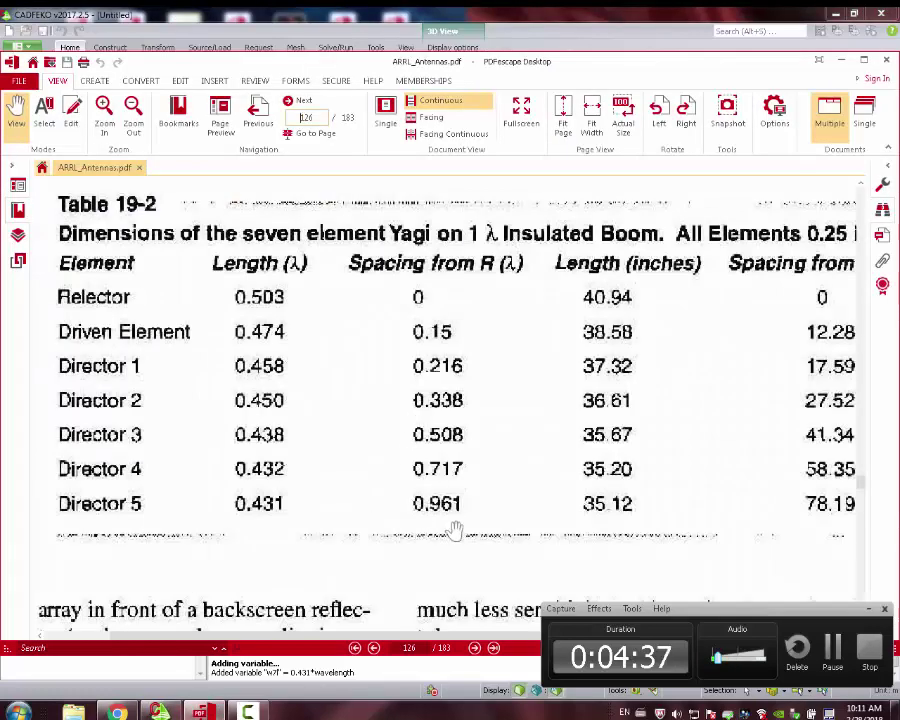
pyautogui.hotkey('alt', 'Tab')
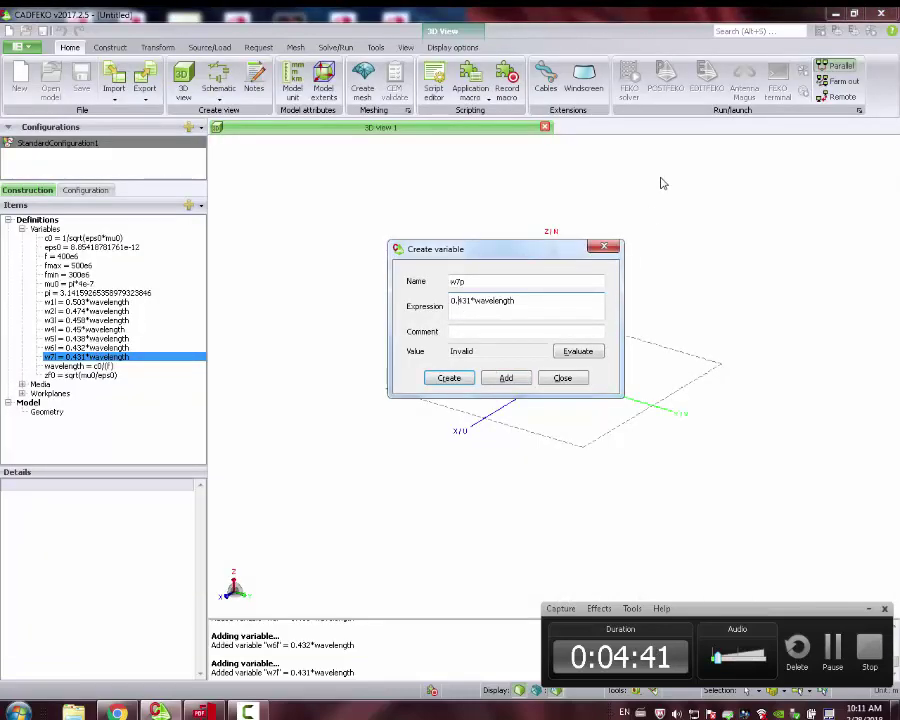
pyautogui.hotkey('shift', 'Left')
pyautogui.hotkey('shift', 'Left')
pyautogui.hotkey('shift', 'Left')
pyautogui.write('961')
pyautogui.press('BackSpace')
pyautogui.write('6')
pyautogui.click(506, 381)
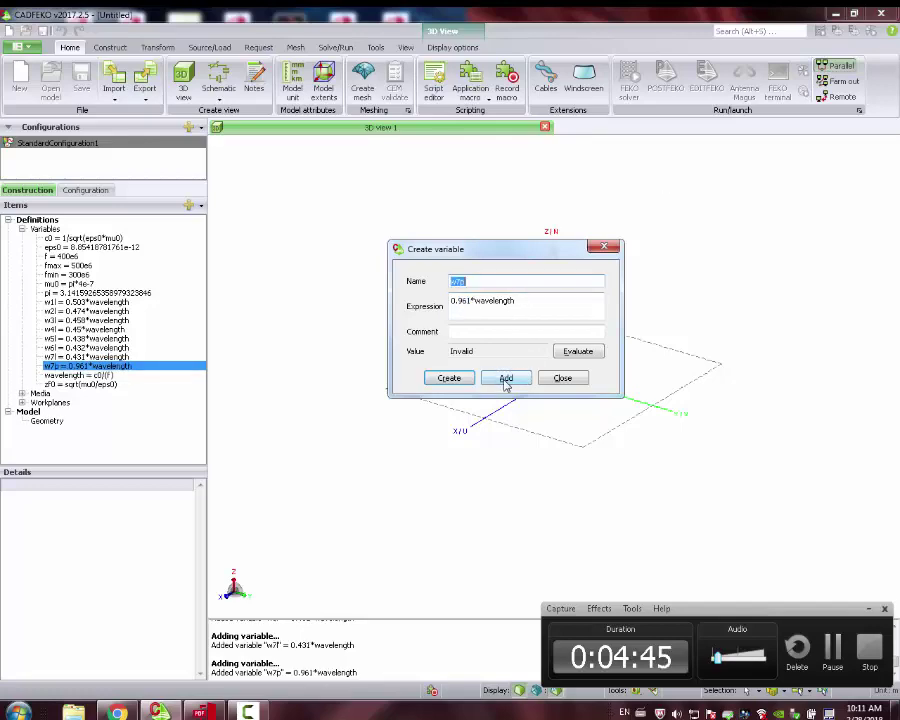
# - Add the w6p spacing variable as 0.717*wavelength
pyautogui.click(492, 280)
pyautogui.hotkey('shift', 'Left')
pyautogui.hotkey('shift', 'Left')
pyautogui.write('8p')
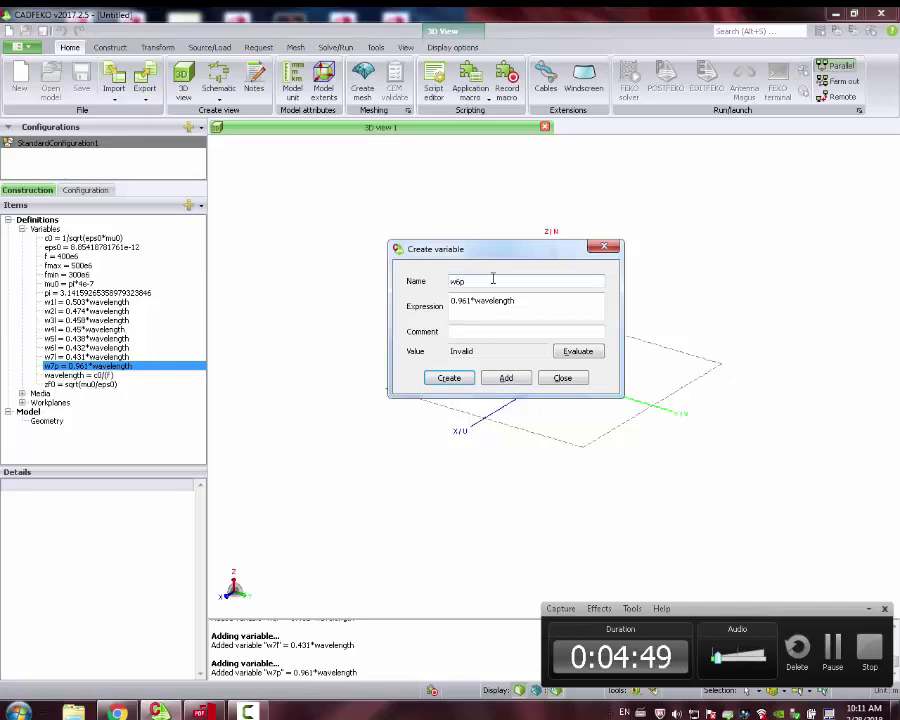
pyautogui.hotkey('alt', 'Tab')
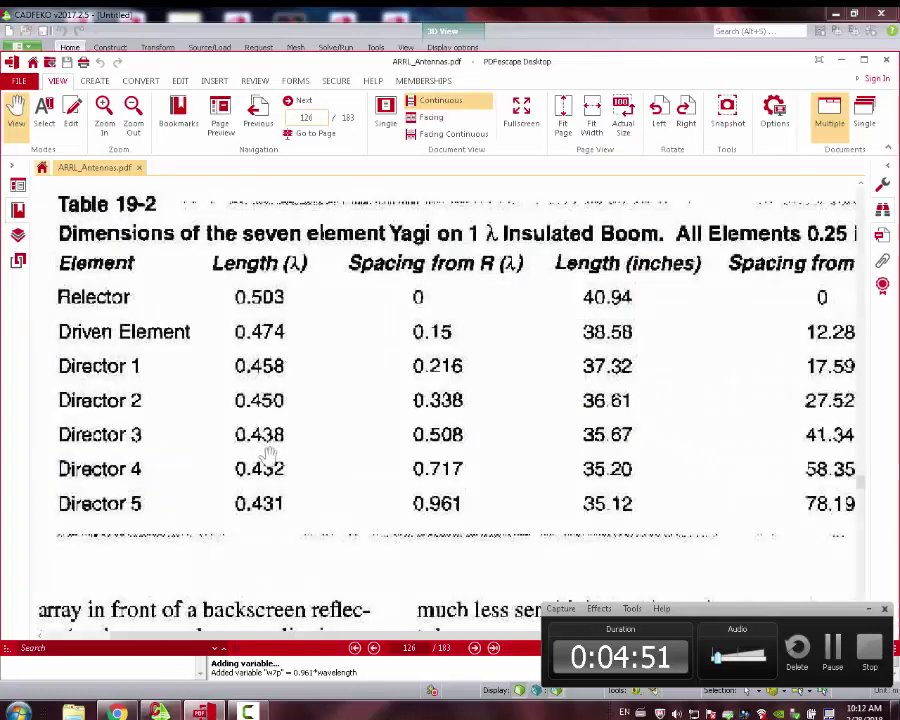
pyautogui.click(250, 712)
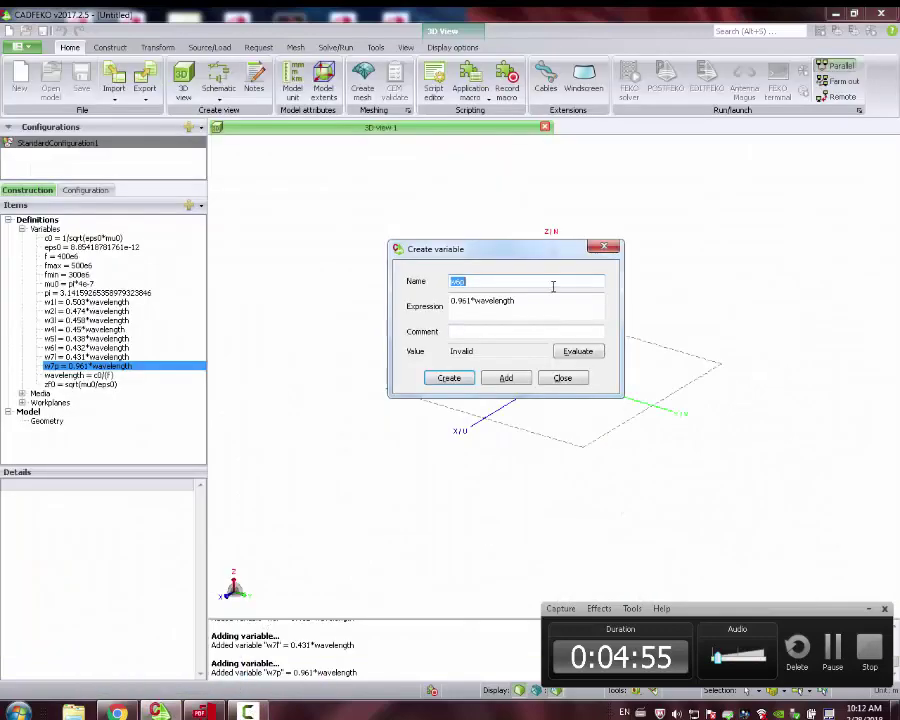
pyautogui.click(464, 302)
pyautogui.hotkey('shift', 'Left')
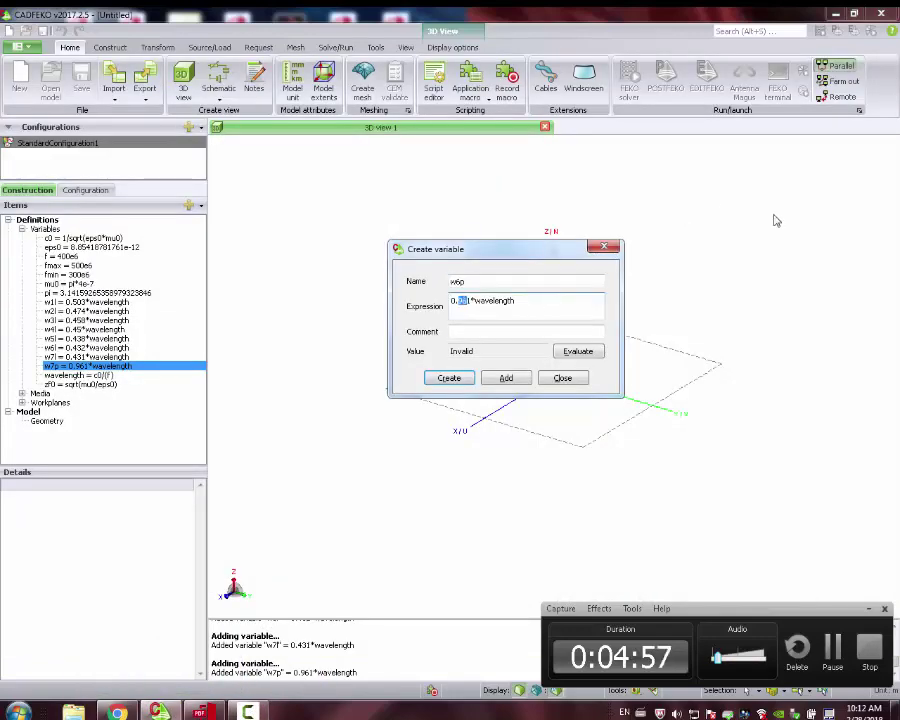
pyautogui.write('71')
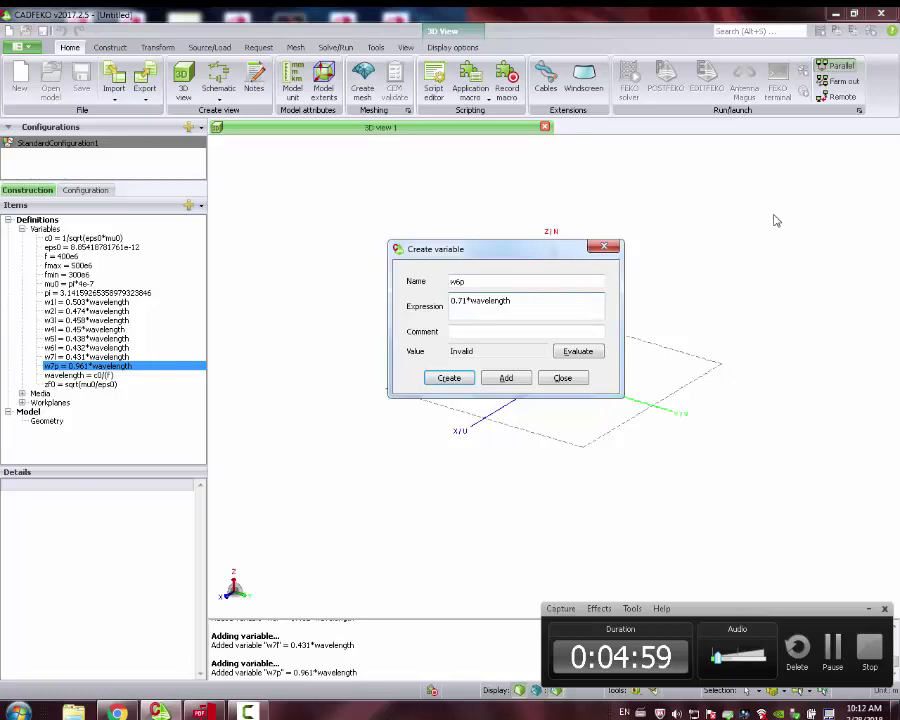
pyautogui.write('7')
pyautogui.click(514, 379)
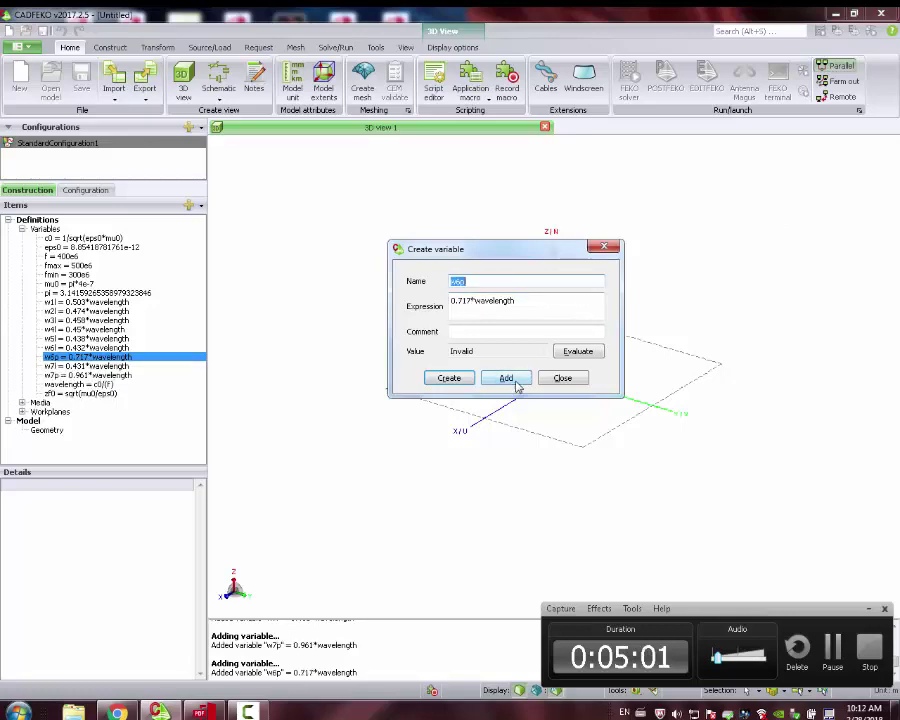
# - Add the w5p spacing variable as 0.508*wavelength
pyautogui.hotkey('alt', 'Tab')
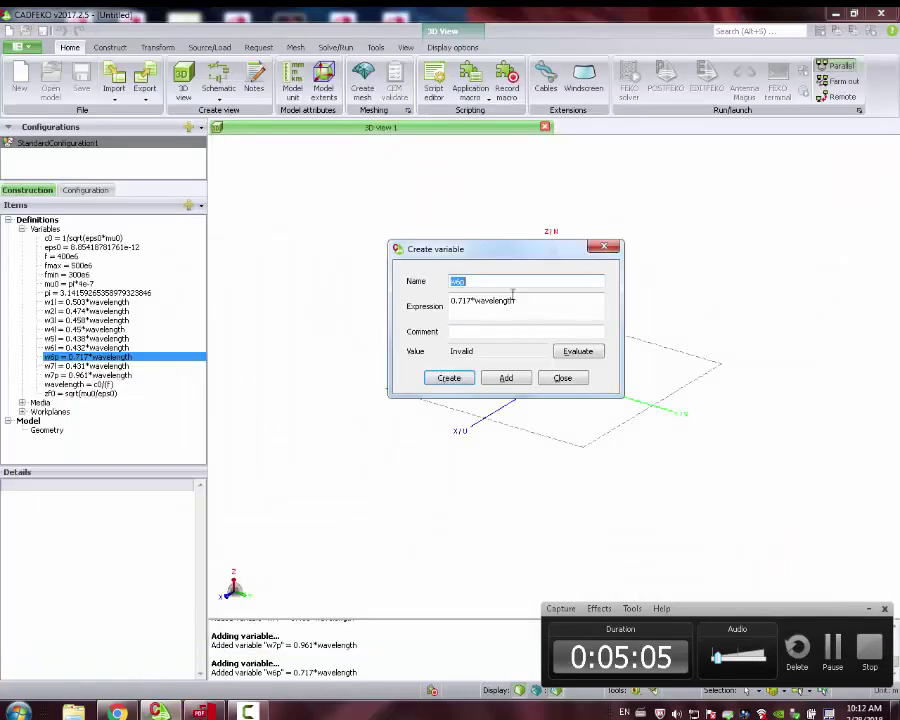
pyautogui.hotkey('alt', 'Tab')
pyautogui.click(467, 293)
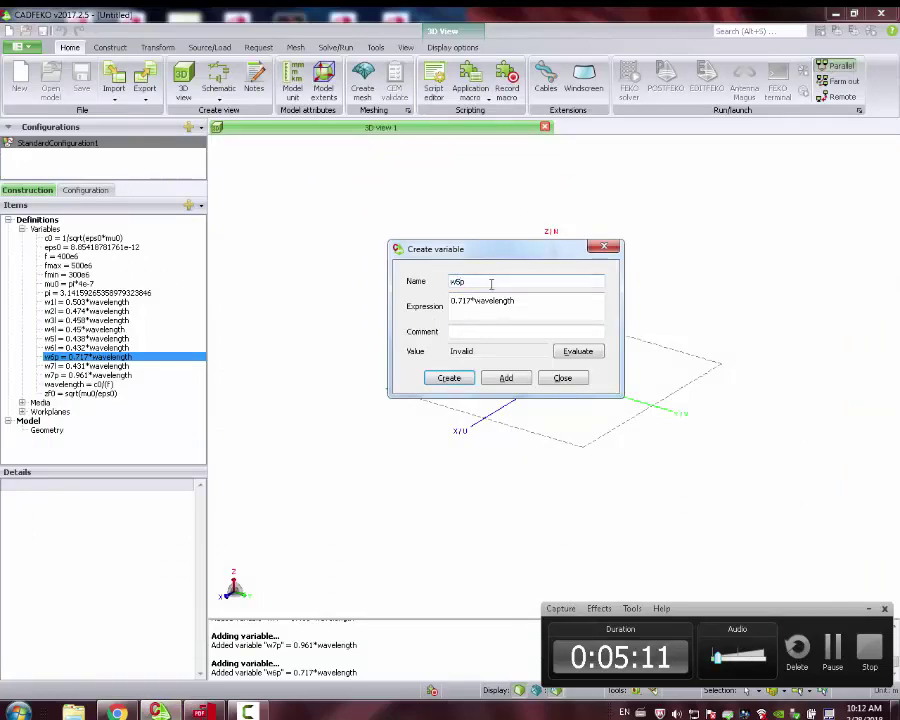
pyautogui.press('Tab')
pyautogui.press('Right')
pyautogui.press('Right')
pyautogui.hotkey('shift', 'Right')
pyautogui.hotkey('shift', 'Right')
pyautogui.hotkey('shift', 'Right')
pyautogui.write('508')
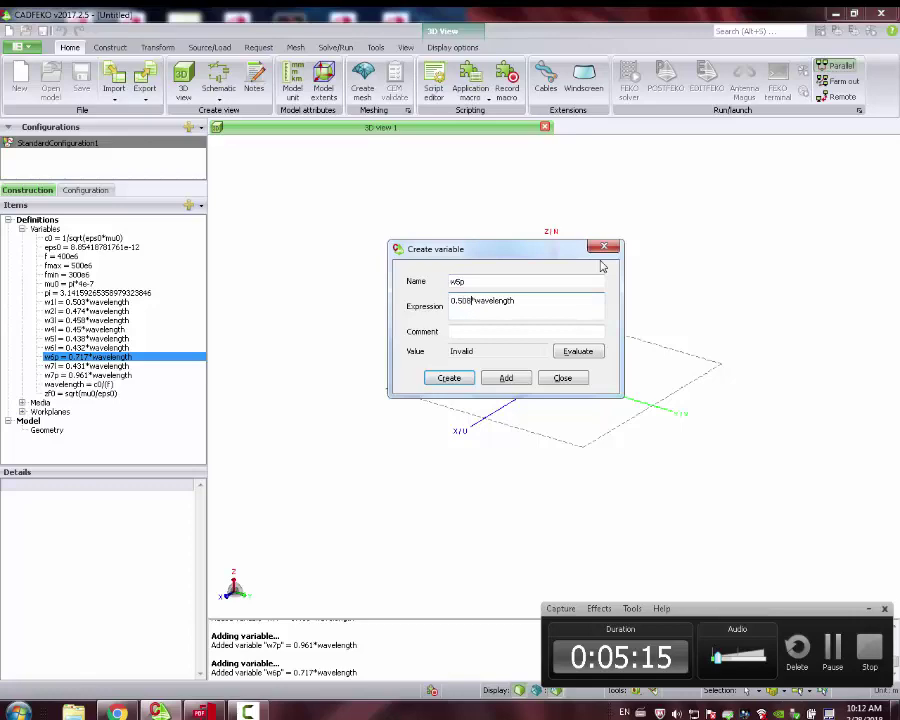
pyautogui.click(506, 377)
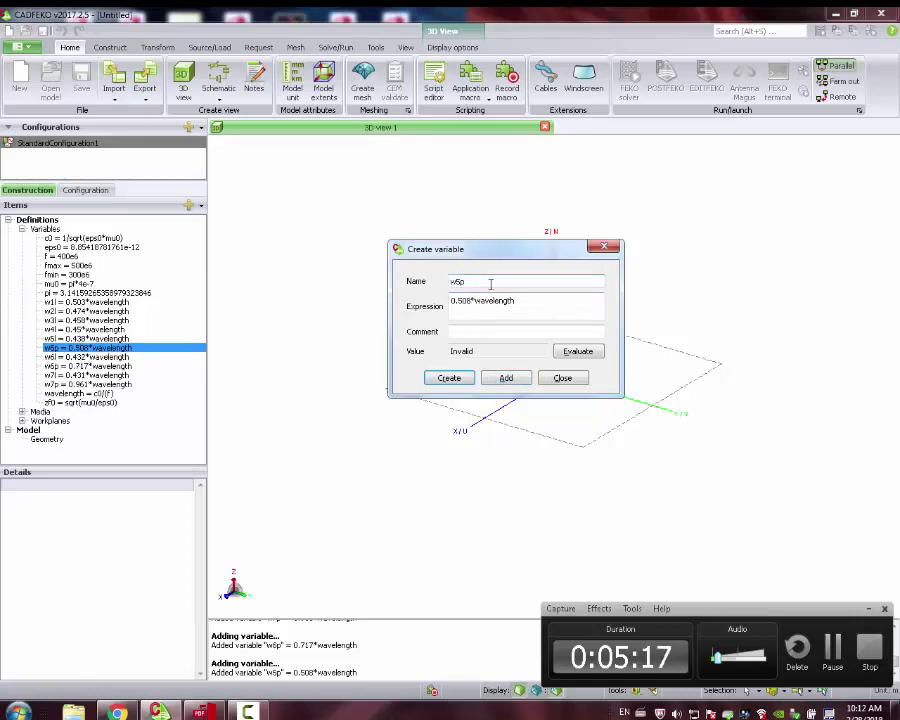
# - Add the w4p spacing variable as 0.338*wavelength
pyautogui.press('Left')
pyautogui.hotkey('shift', 'Left')
pyautogui.write('4')
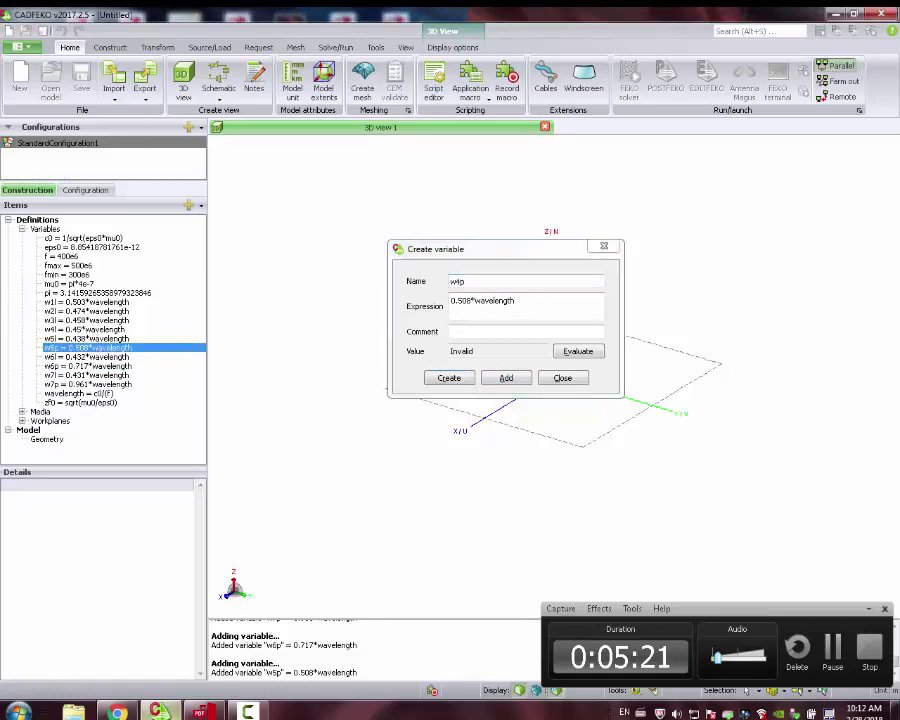
pyautogui.click(203, 712)
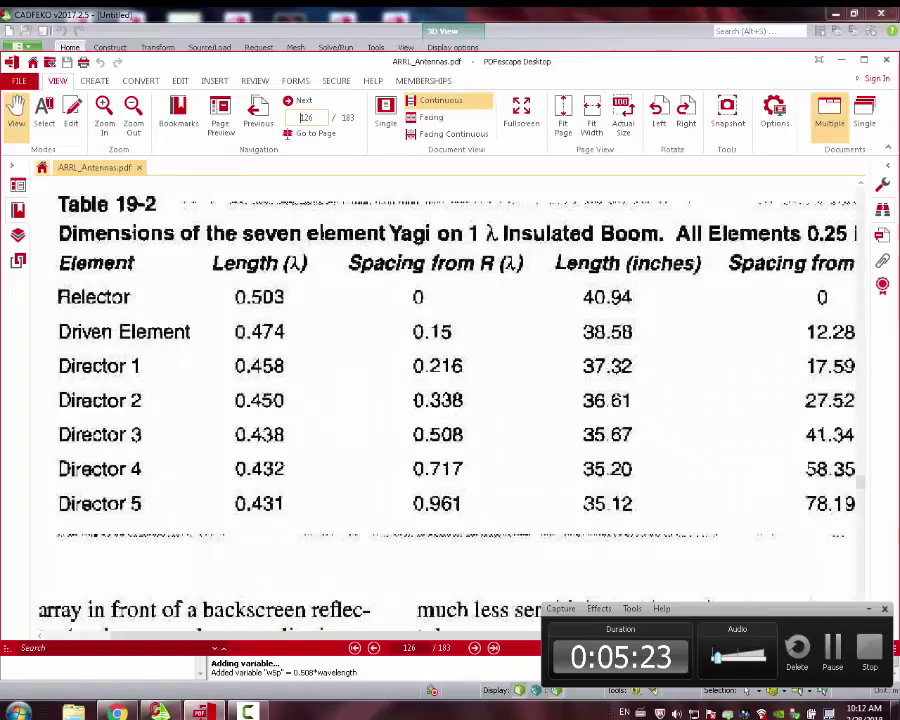
pyautogui.click(216, 713)
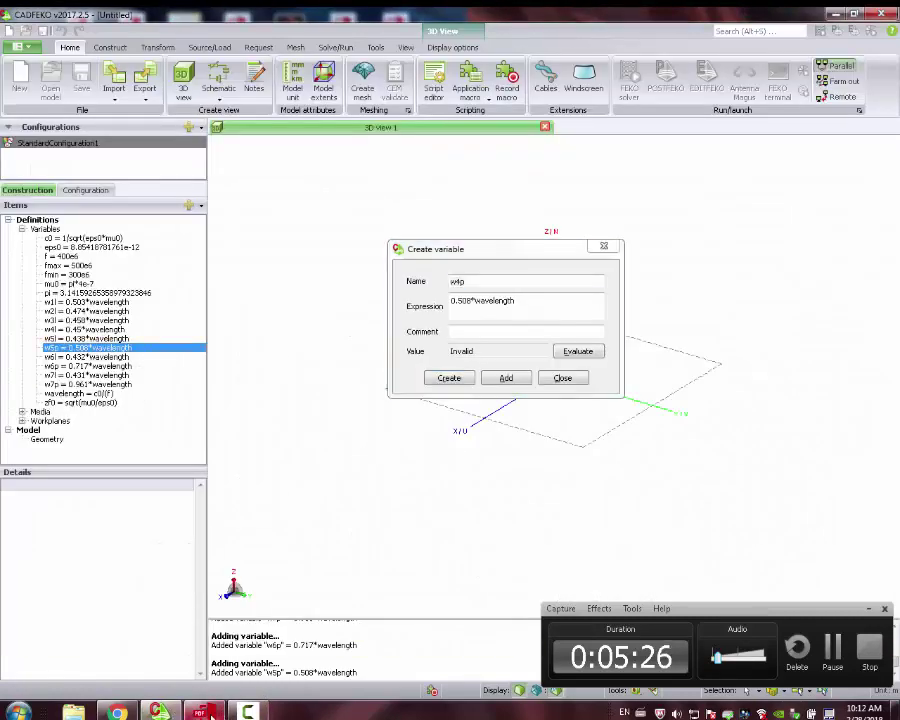
pyautogui.moveTo(211, 716)
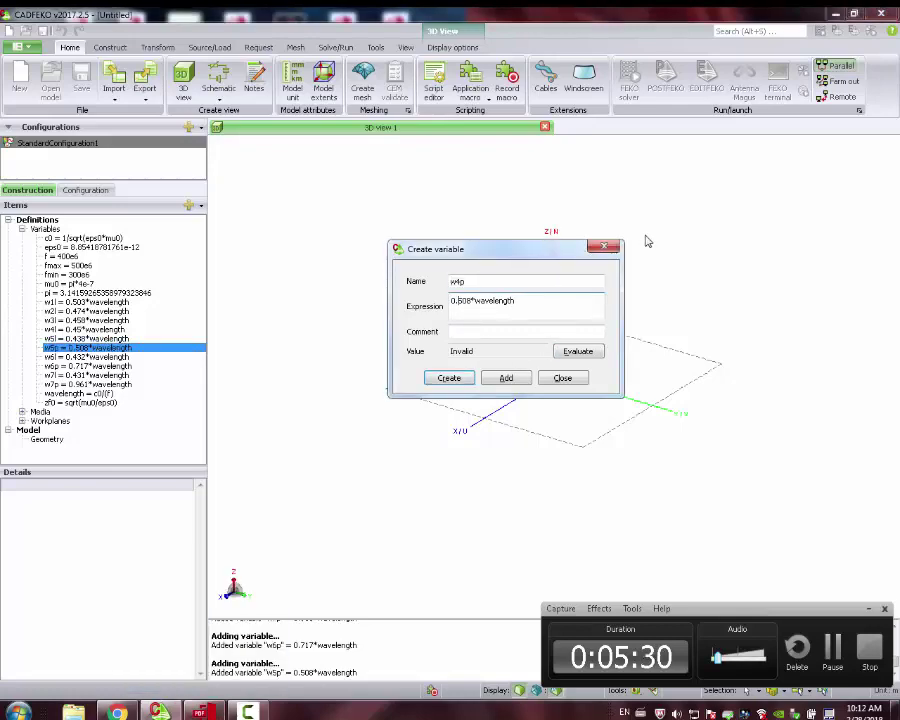
pyautogui.hotkey('shift', 'Right')
pyautogui.hotkey('shift', 'Right')
pyautogui.hotkey('shift', 'Right')
pyautogui.write('33')
pyautogui.click(503, 379)
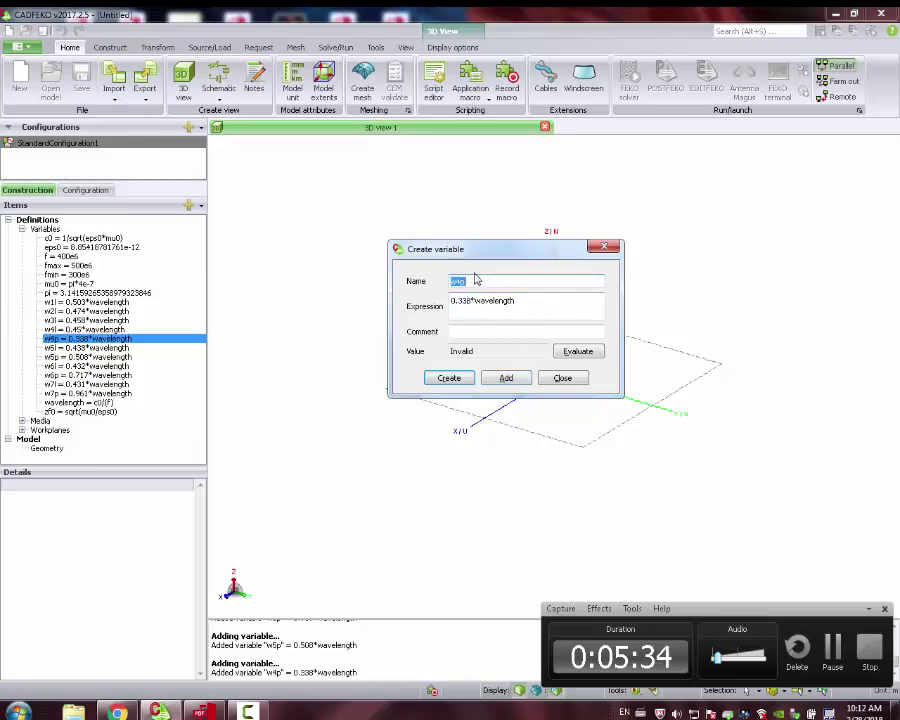
# - Add the w3p spacing variable as 0.216*wavelength
pyautogui.click(518, 280)
pyautogui.press('Left')
pyautogui.hotkey('shift', 'Left')
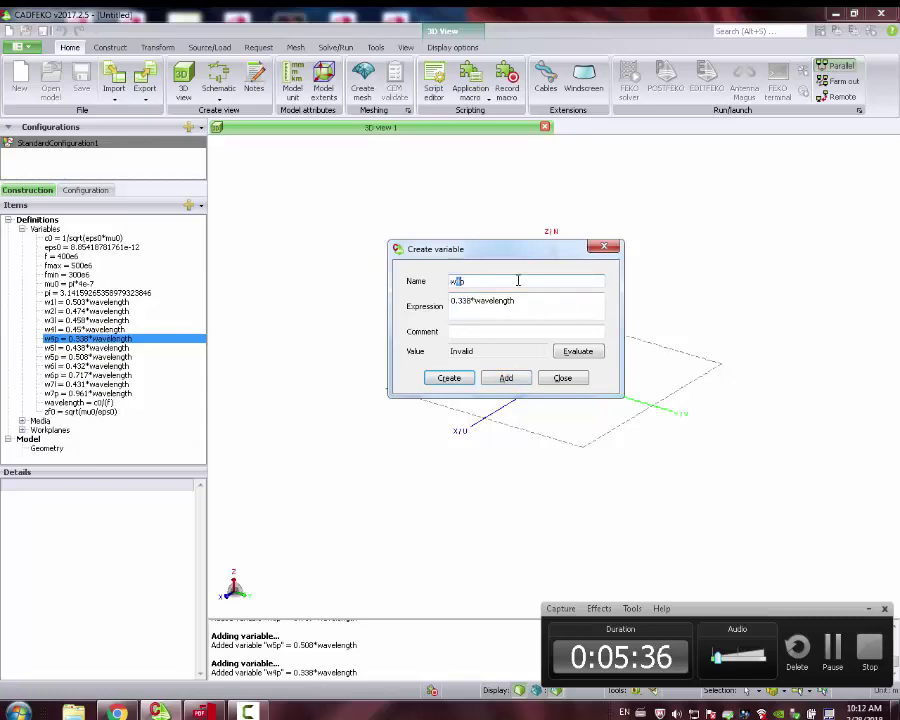
pyautogui.write('5')
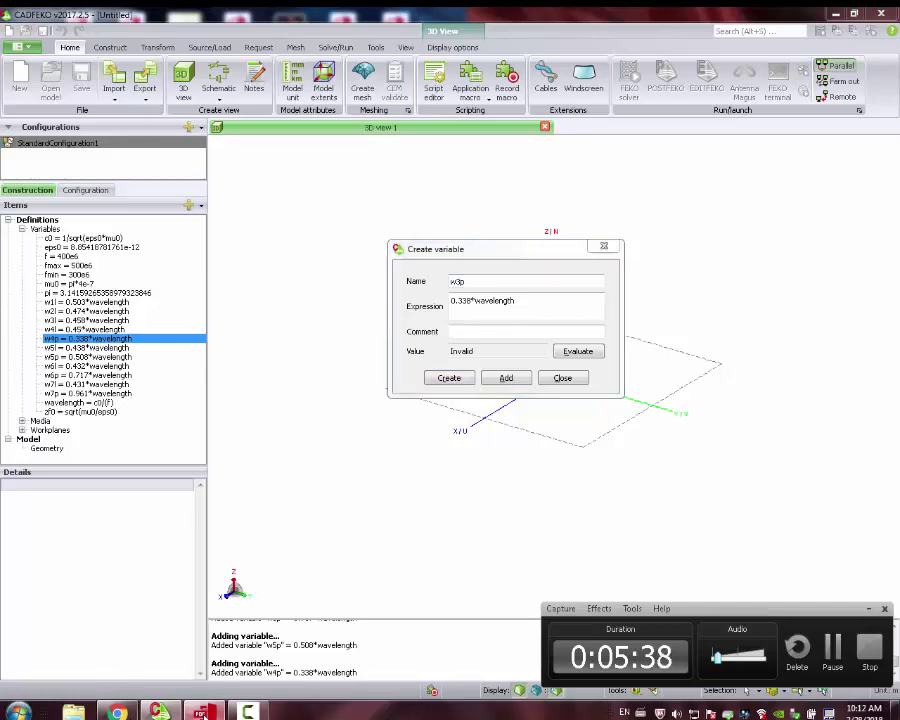
pyautogui.click(201, 712)
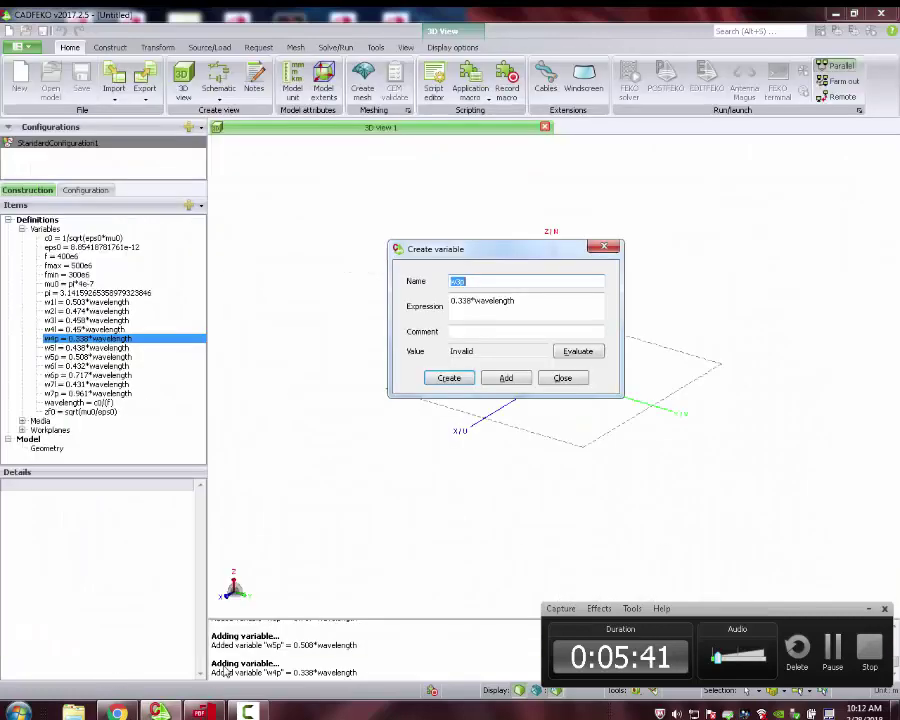
pyautogui.click(158, 712)
pyautogui.click(463, 300)
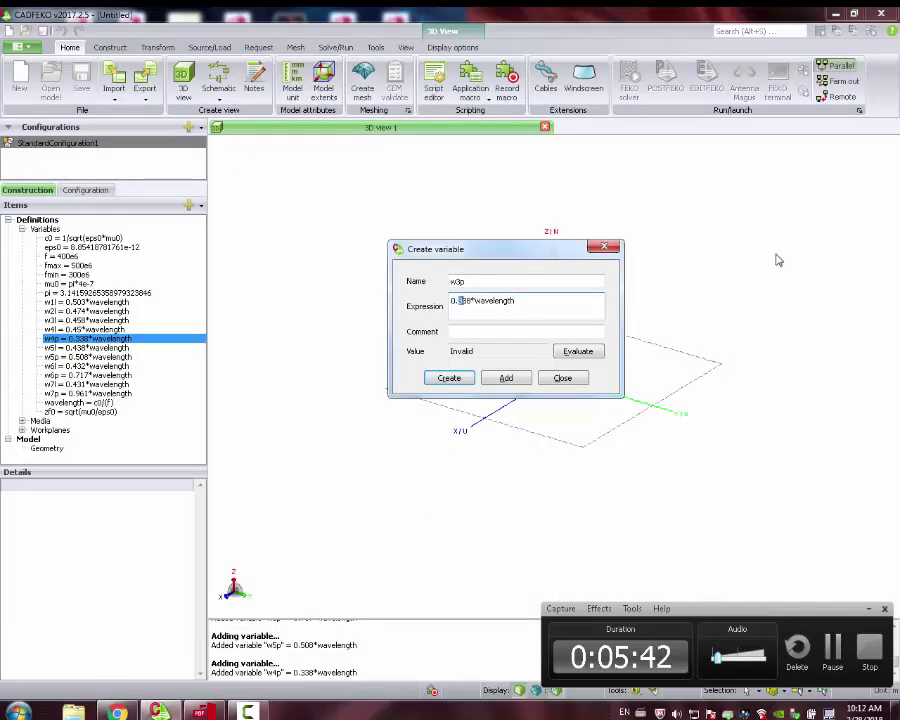
pyautogui.hotkey('shift', 'Right')
pyautogui.write('2168')
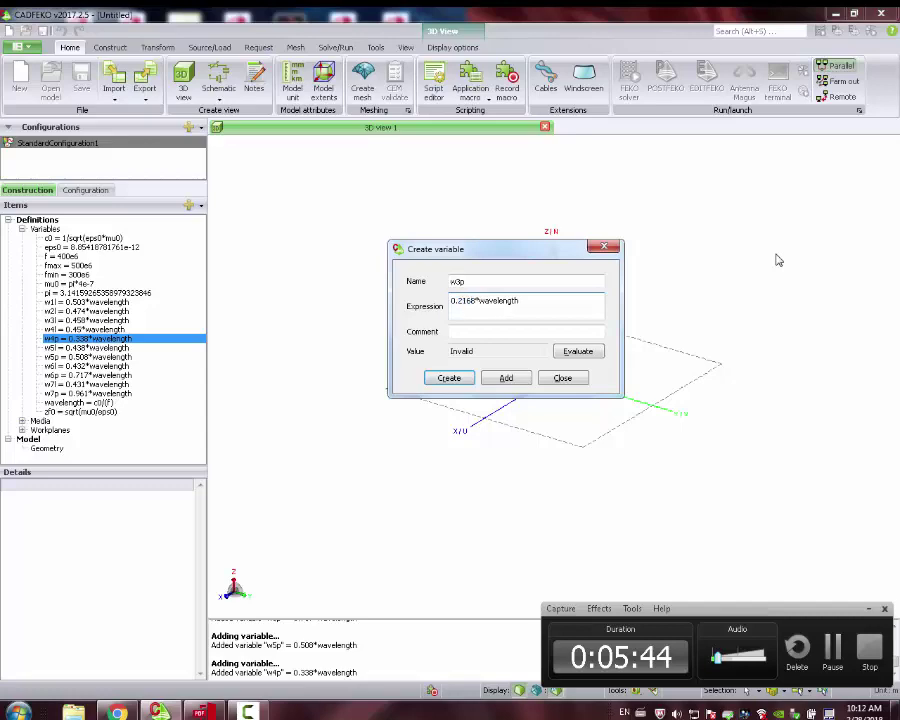
pyautogui.press('BackSpace')
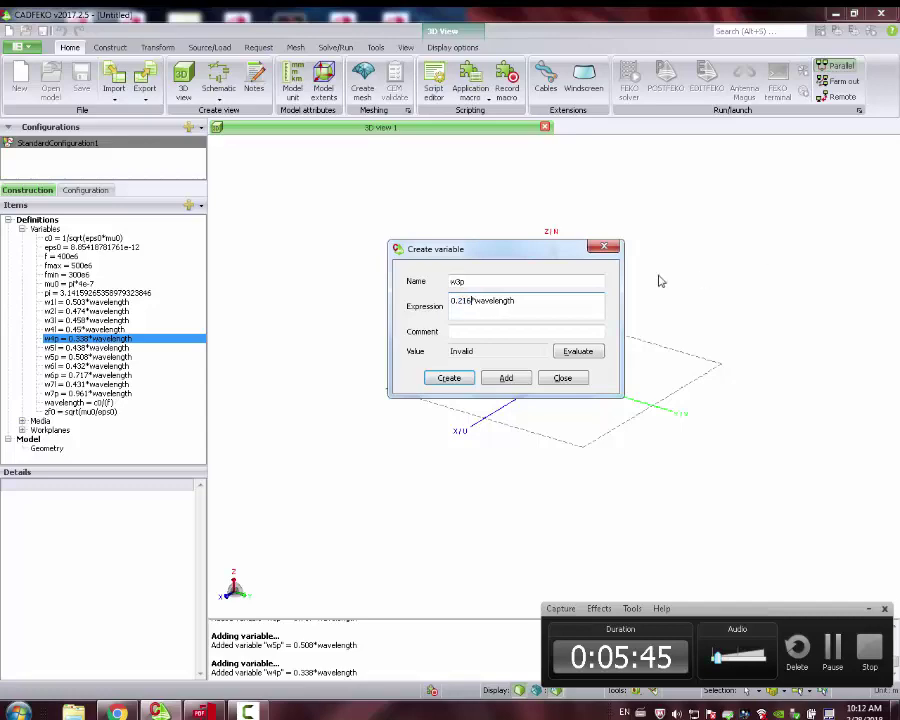
pyautogui.click(506, 378)
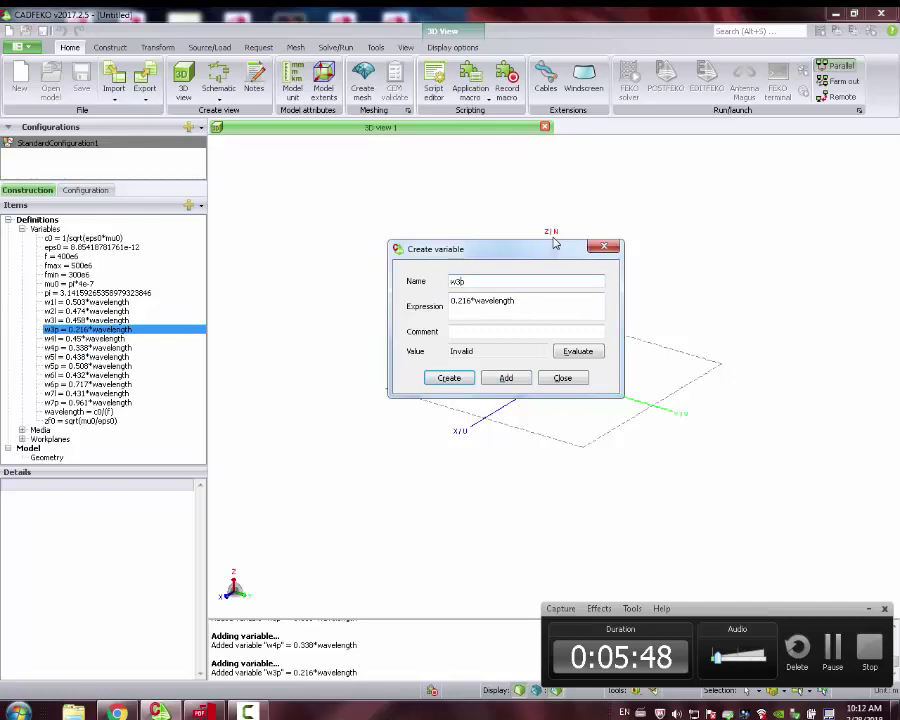
# - Add the w2p spacing variable as 0.15*wavelength
pyautogui.press('Left')
pyautogui.hotkey('shift', 'Left')
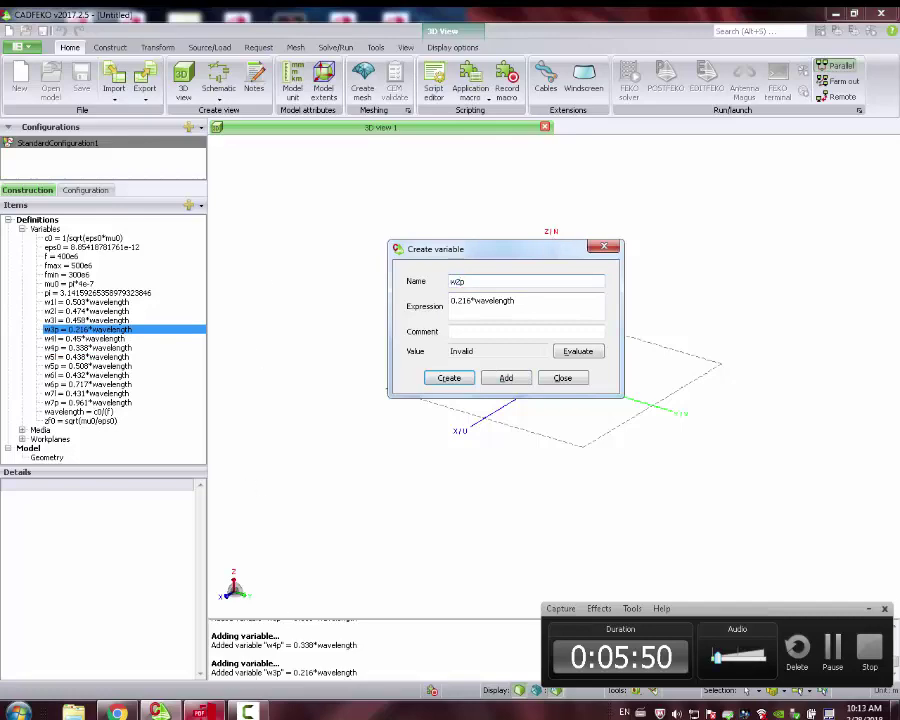
pyautogui.hotkey('alt', 'Tab')
pyautogui.hotkey('alt', 'Tab')
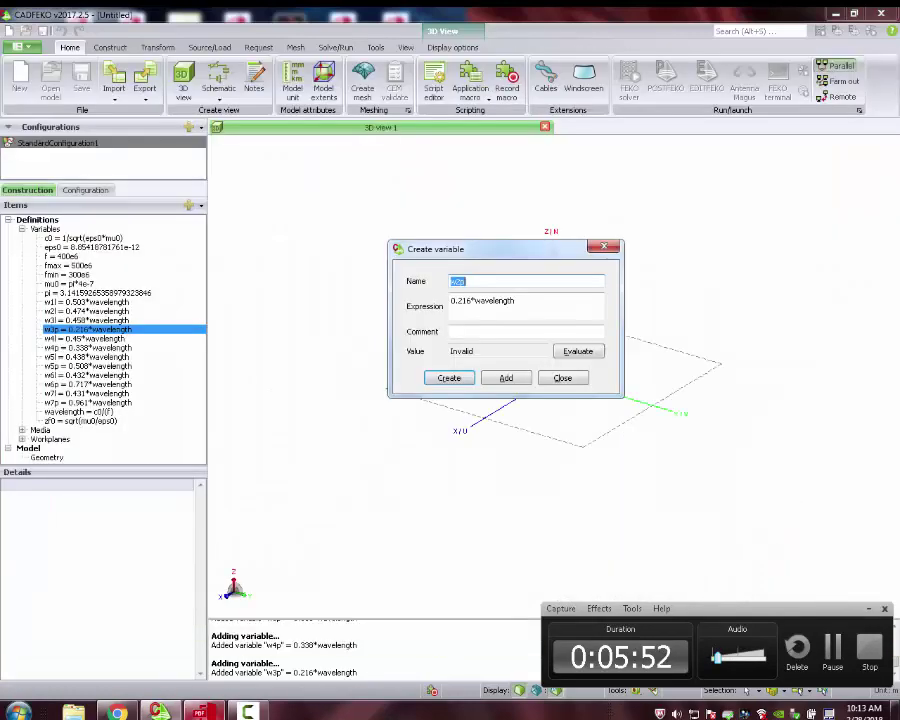
pyautogui.click(463, 300)
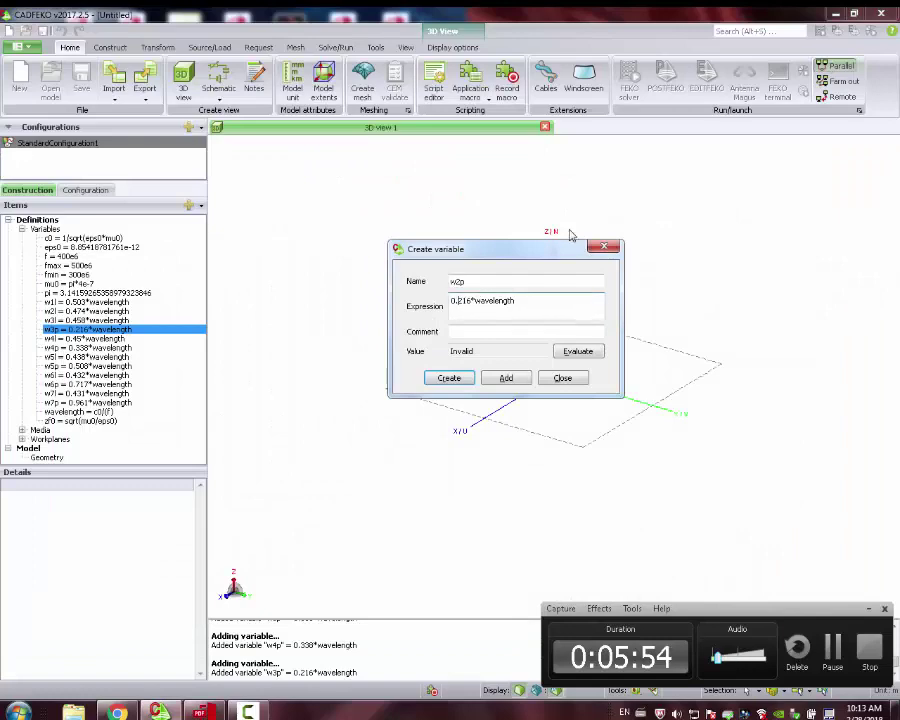
pyautogui.hotkey('shift', 'Right')
pyautogui.hotkey('shift', 'Right')
pyautogui.write('15')
pyautogui.click(522, 382)
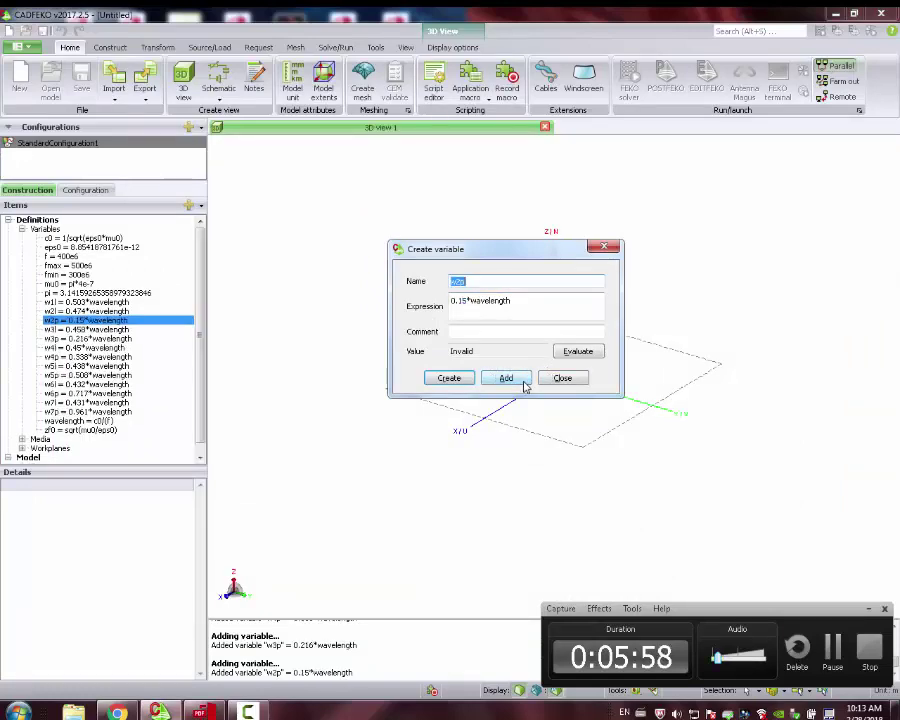
# - Add the w1p position variable with expression 0
pyautogui.click(515, 279)
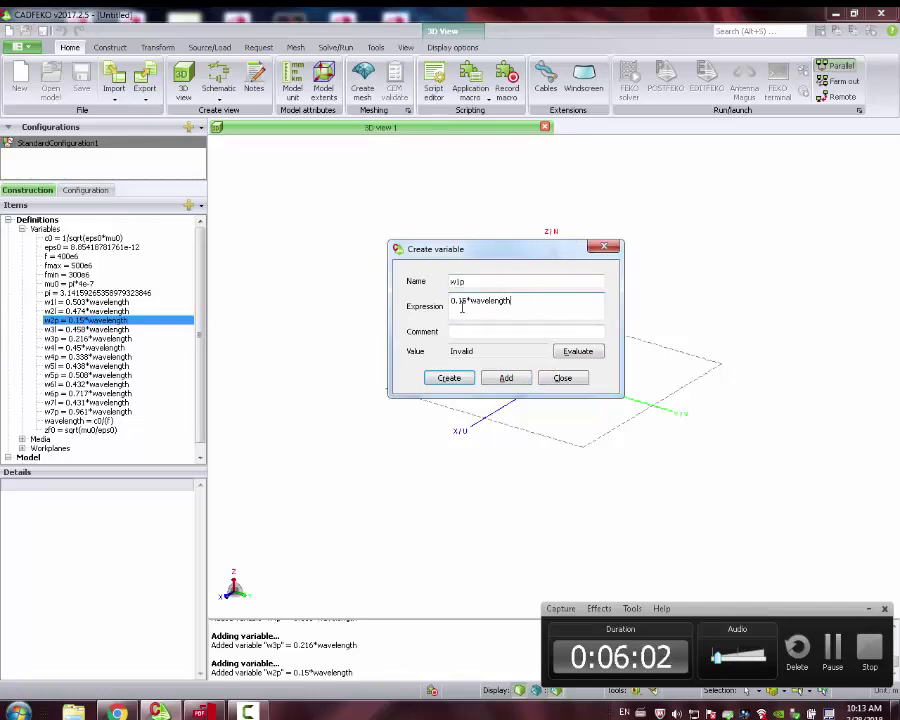
pyautogui.moveTo(451, 300); pyautogui.dragTo(574, 294)
pyautogui.write('0')
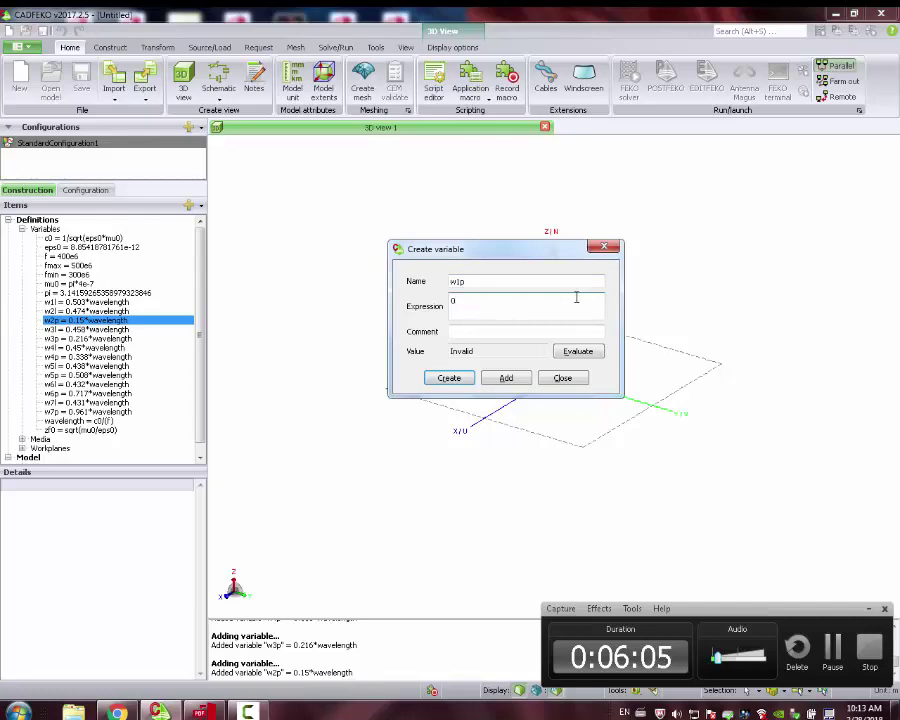
pyautogui.click(200, 712)
pyautogui.click(200, 712)
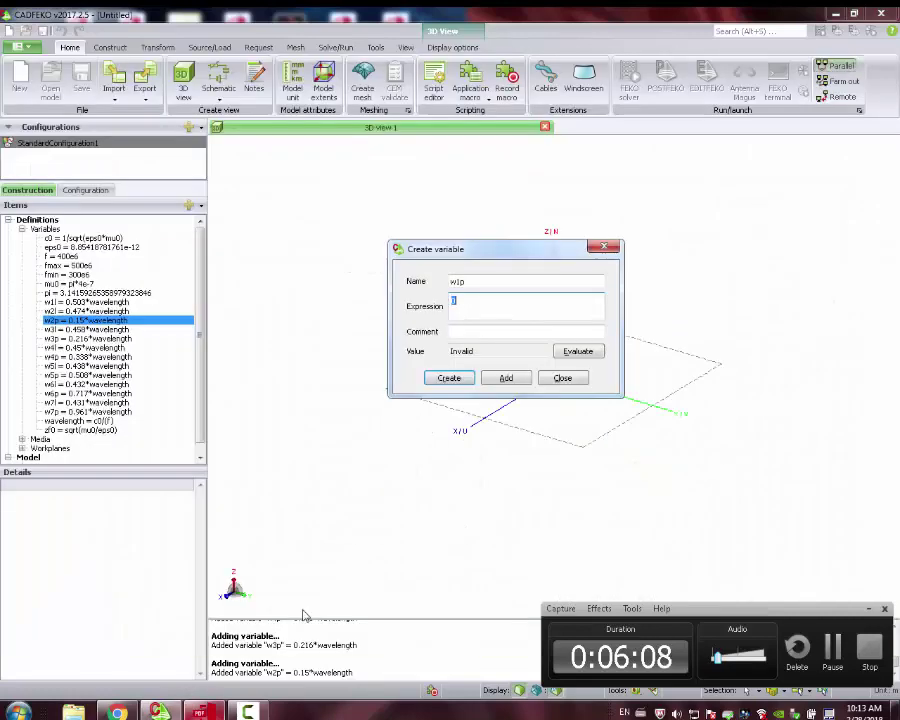
pyautogui.click(508, 378)
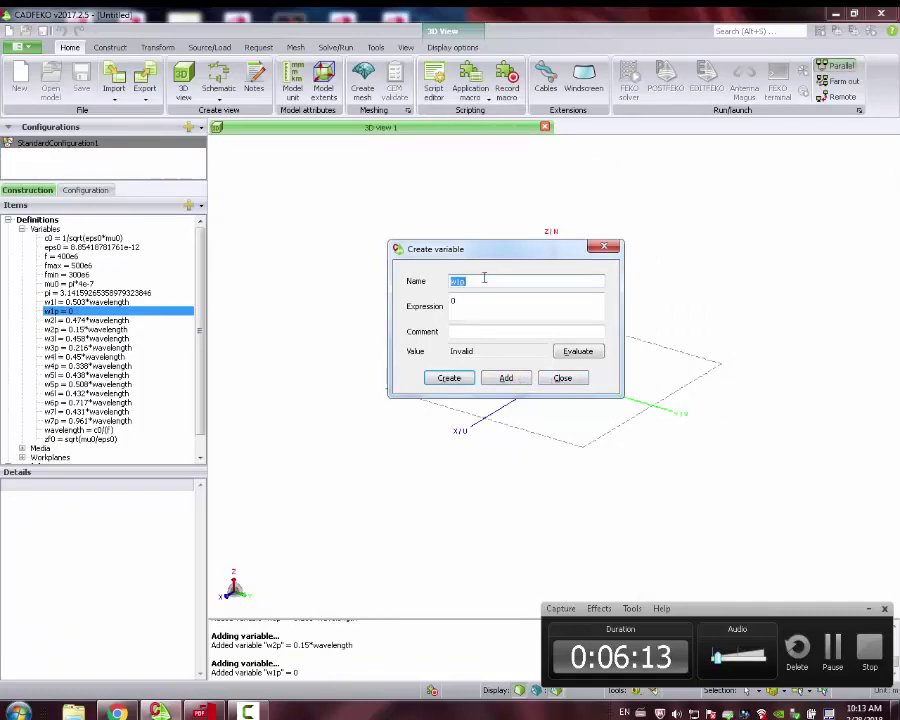
# - Add variable wire_radius = 3e-3, close the variable dialog, and orbit the 3D view
pyautogui.write('wire_Rad')
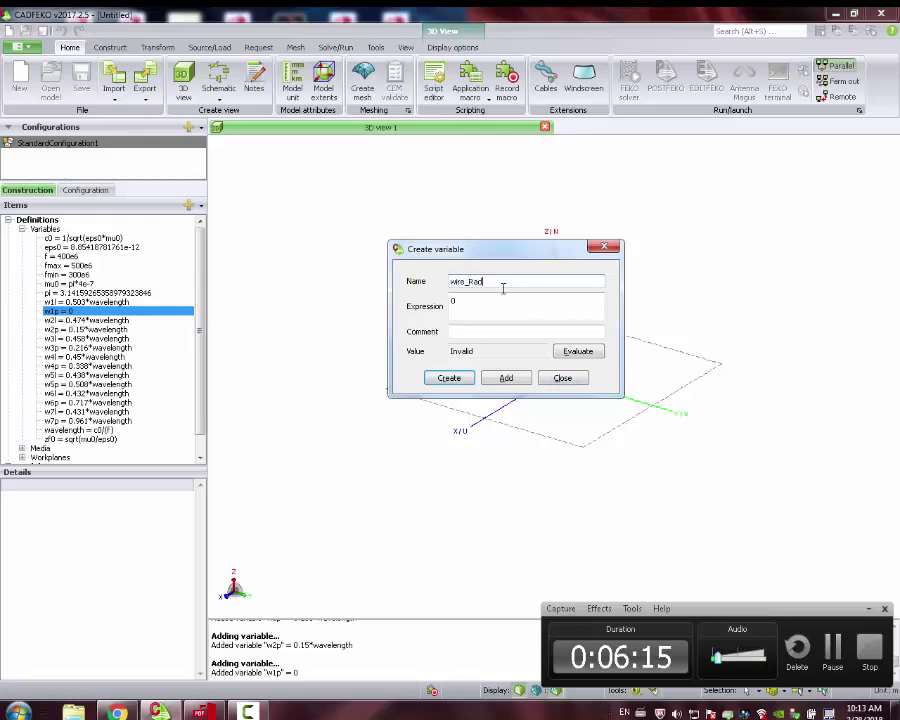
pyautogui.press('BackSpace')
pyautogui.write('dius')
pyautogui.press('Tab')
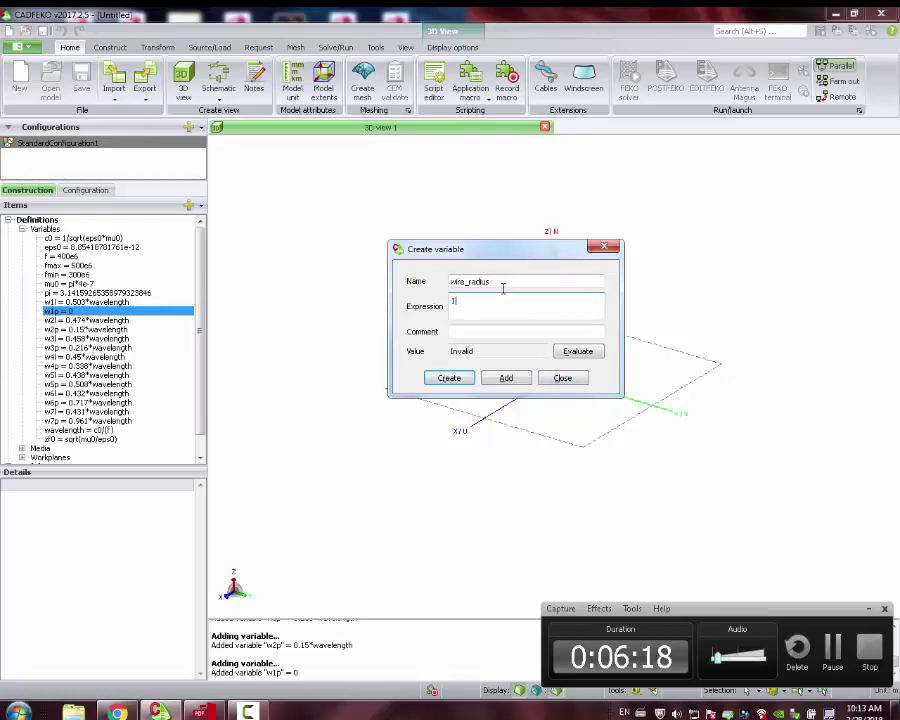
pyautogui.write('3')
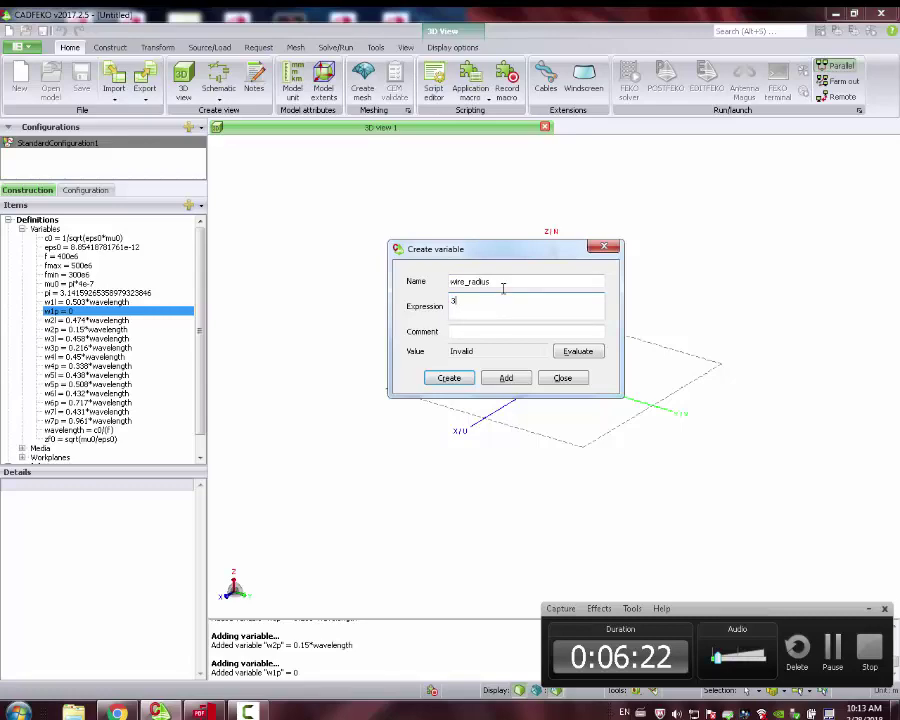
pyautogui.write('e-3')
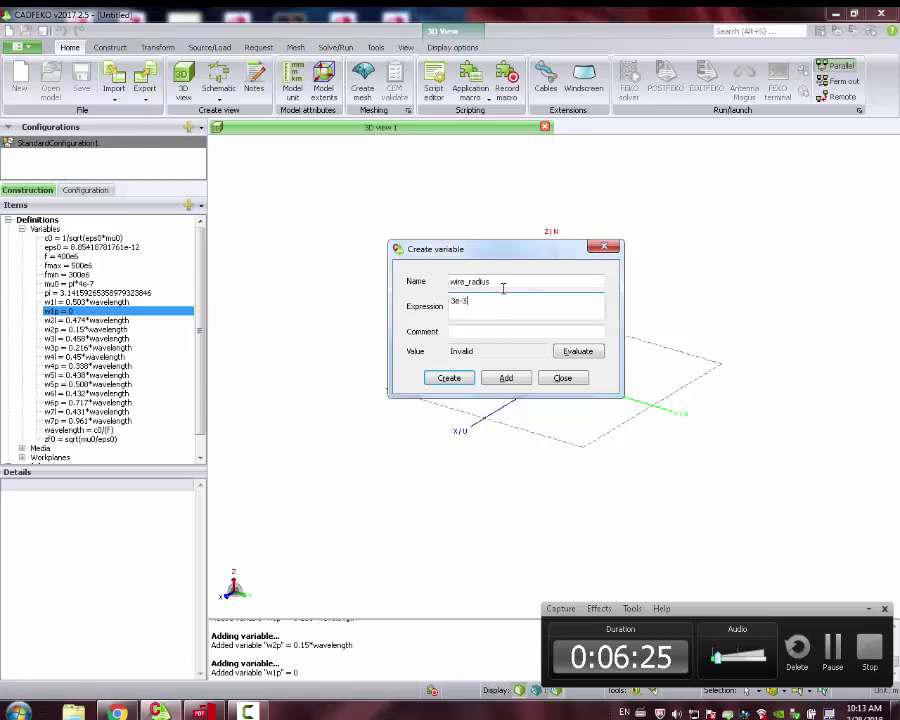
pyautogui.click(508, 378)
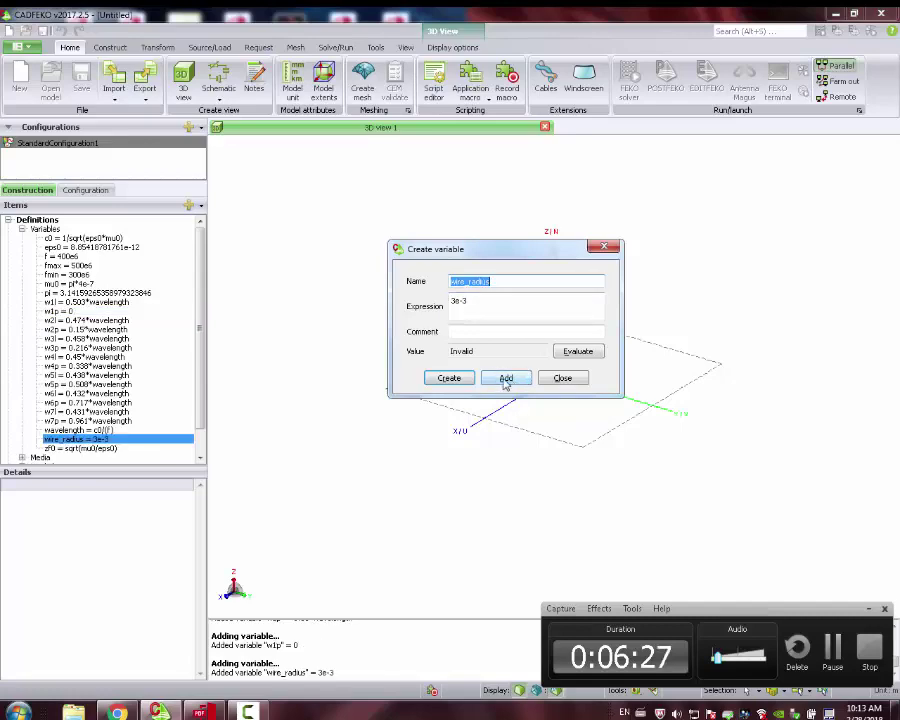
pyautogui.click(565, 380)
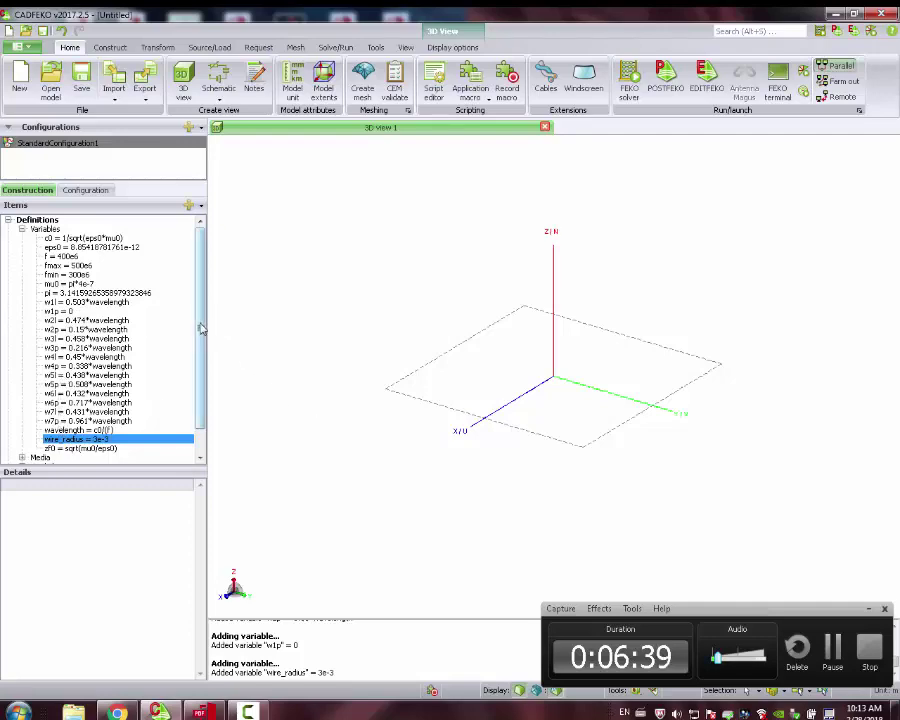
pyautogui.scroll(-1, 201, 327)
pyautogui.scroll(1, 201, 327)
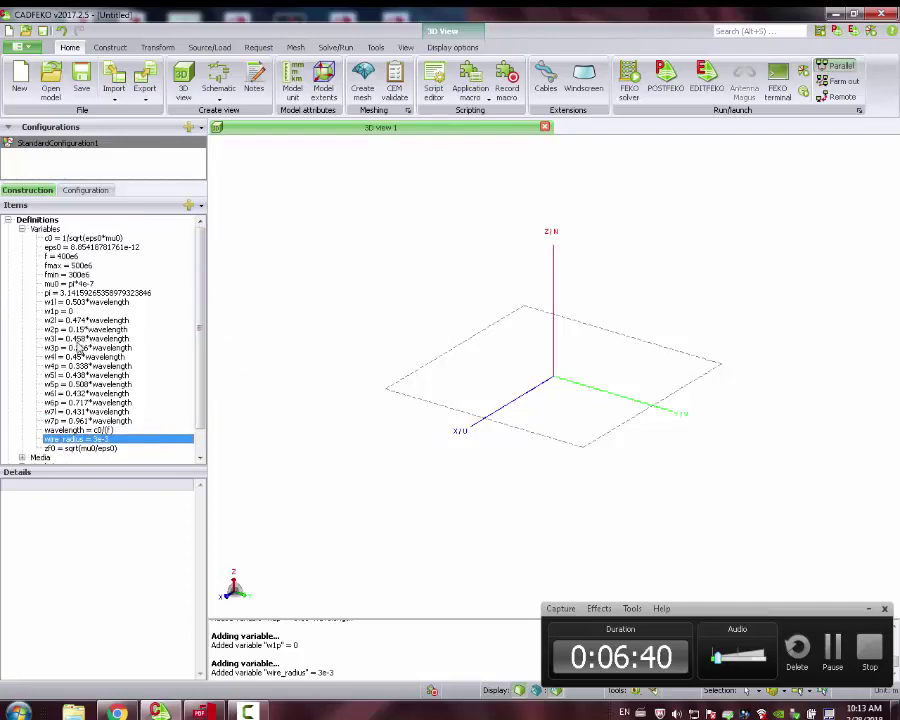
pyautogui.moveTo(595, 414); pyautogui.dragTo(541, 224)
# - Start a Construct line and set its U and V coordinates to 0
pyautogui.click(108, 48)
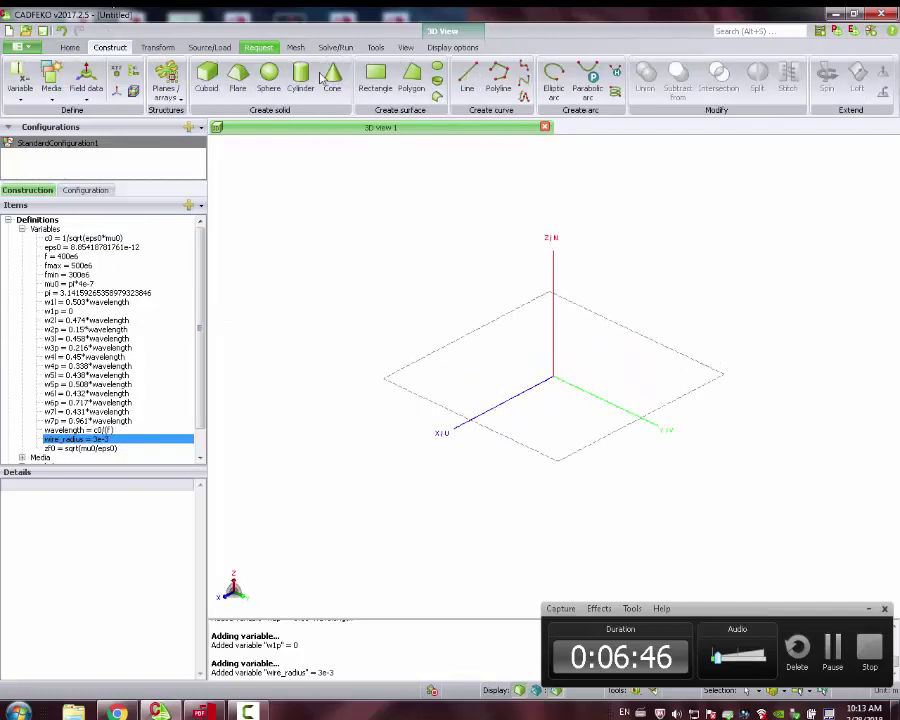
pyautogui.click(467, 78)
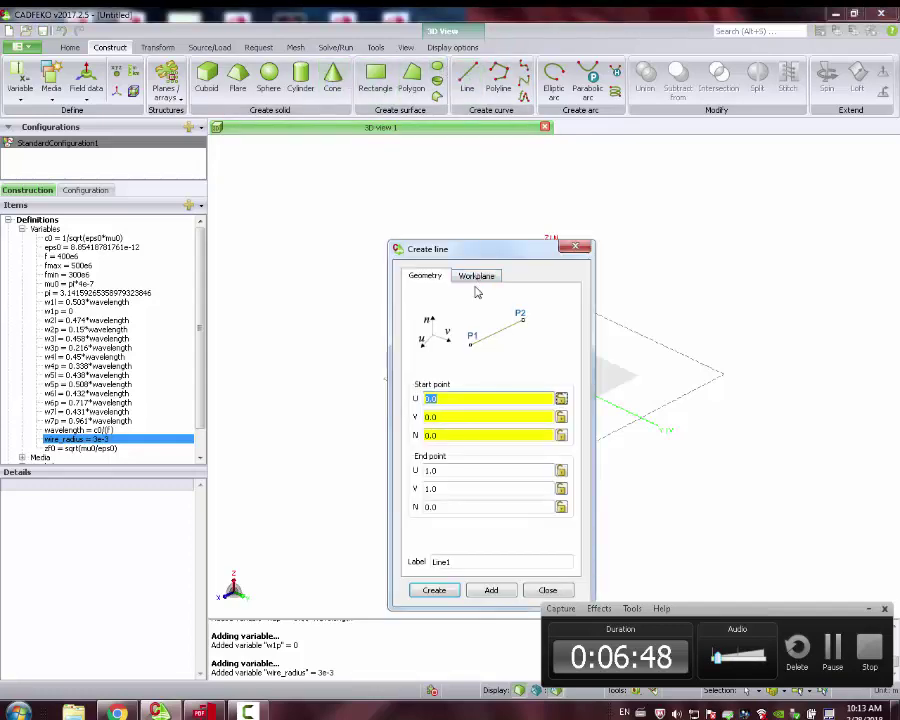
pyautogui.moveTo(482, 257); pyautogui.dragTo(249, 195)
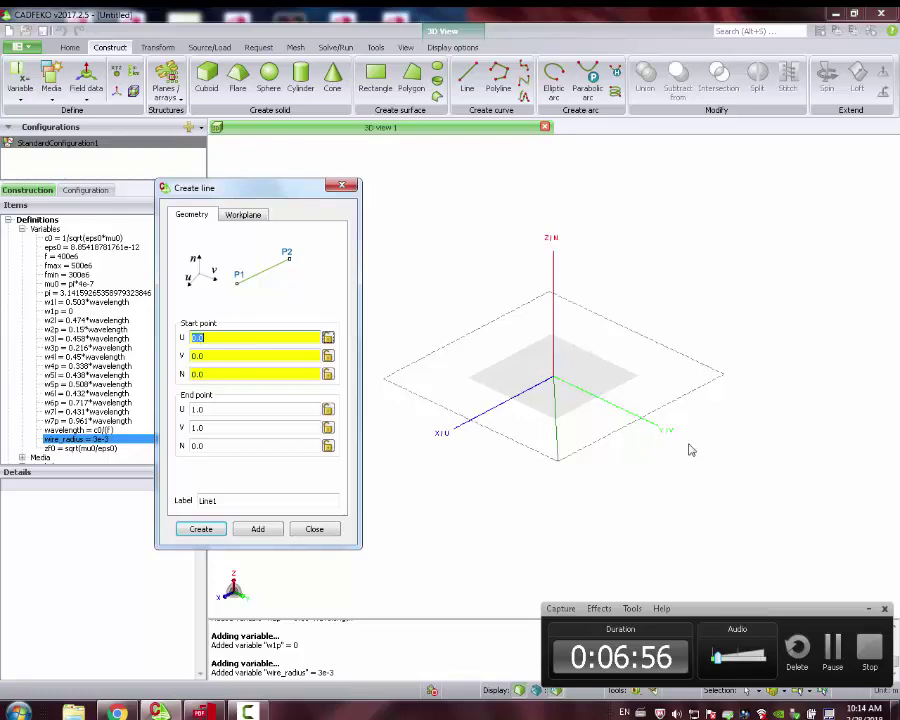
pyautogui.click(249, 354)
pyautogui.moveTo(208, 350); pyautogui.dragTo(189, 375)
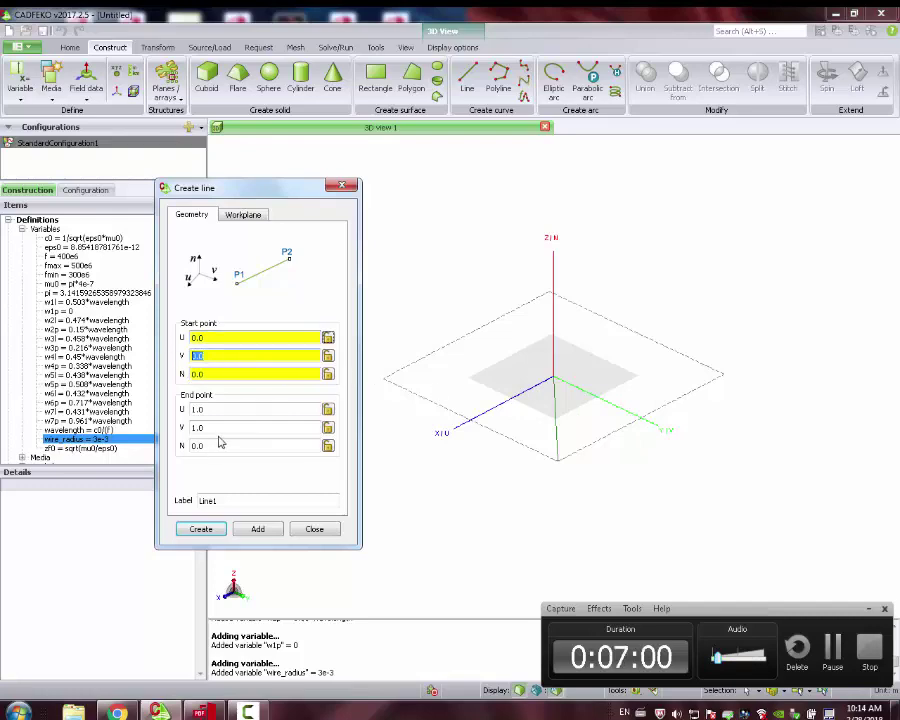
pyautogui.moveTo(222, 427); pyautogui.dragTo(180, 427)
pyautogui.write('0')
pyautogui.moveTo(236, 408); pyautogui.dragTo(180, 409)
pyautogui.write('0')
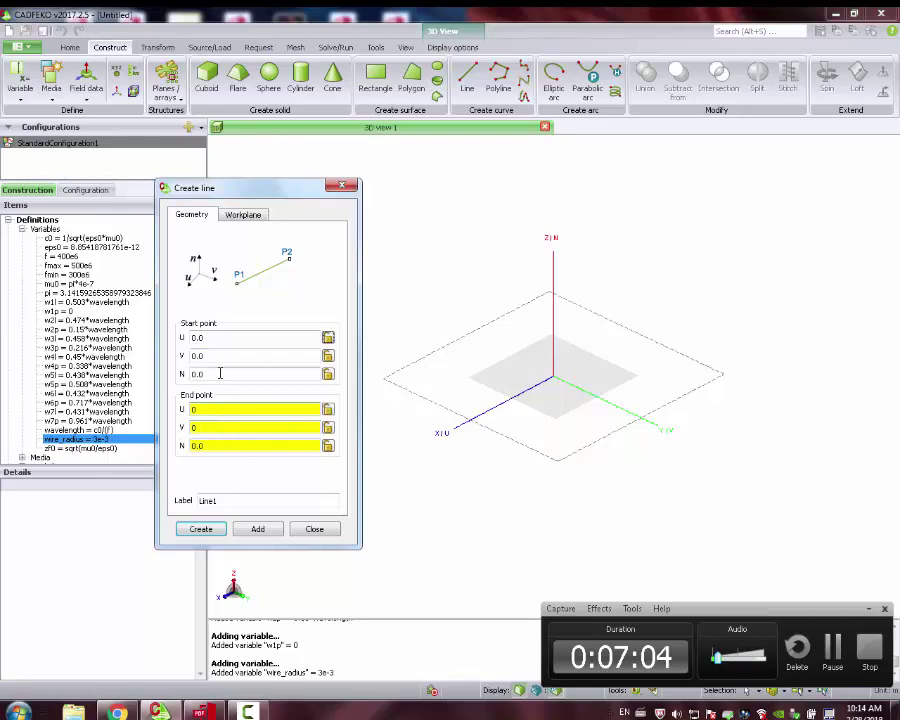
# - Set start N to -w1l/2 and end N to w1l/2, then add Line1
pyautogui.click(220, 374)
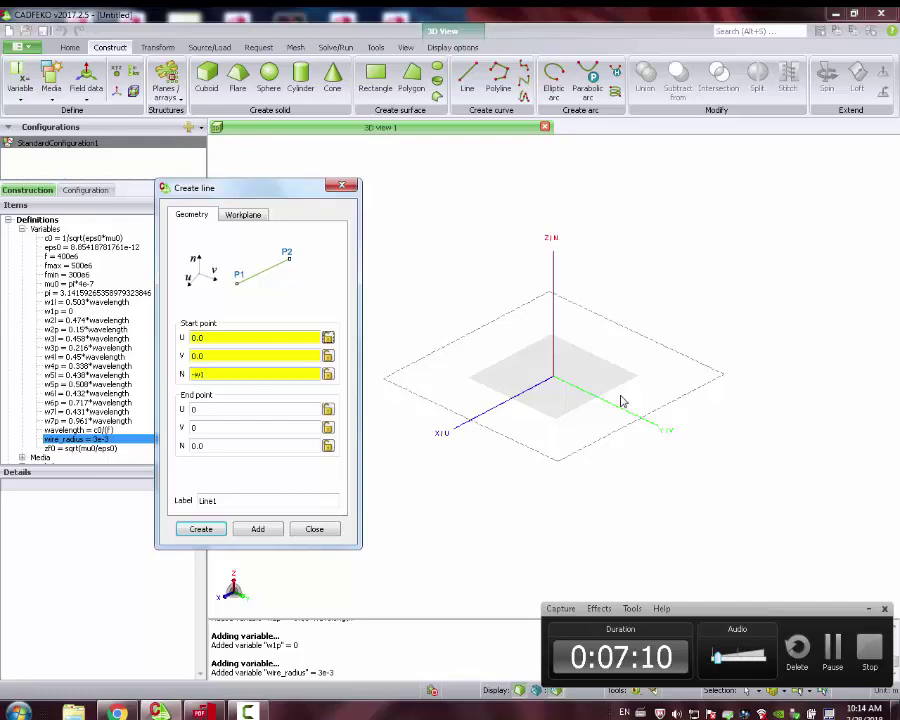
pyautogui.write('/2')
pyautogui.doubleClick(195, 374)
pyautogui.click(195, 374)
pyautogui.doubleClick(221, 374)
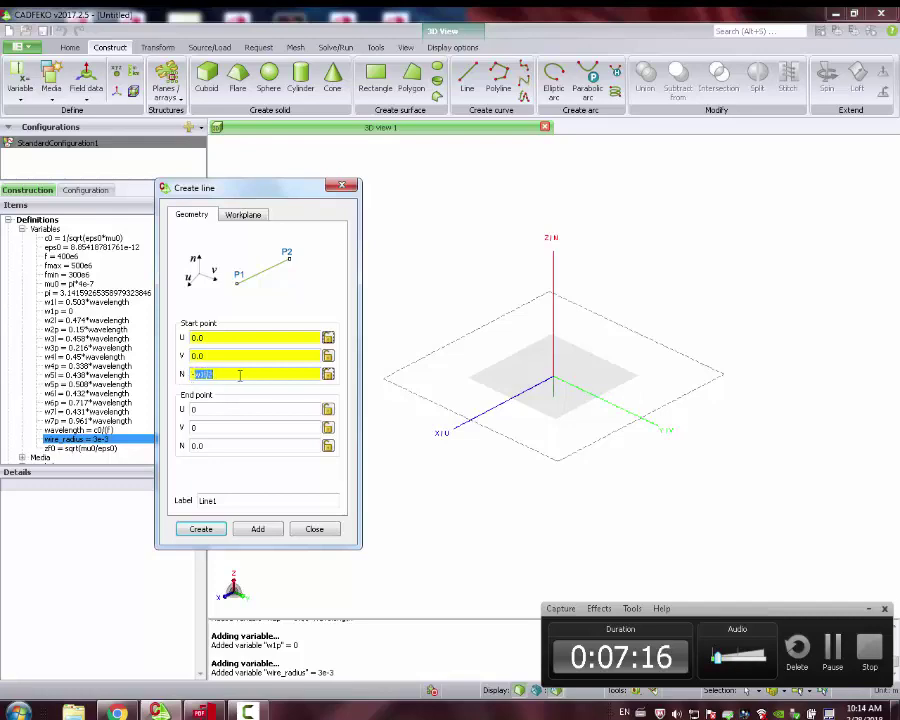
pyautogui.hotkey('ctrl', 'c')
pyautogui.click(230, 445)
pyautogui.hotkey('ctrl', 'v')
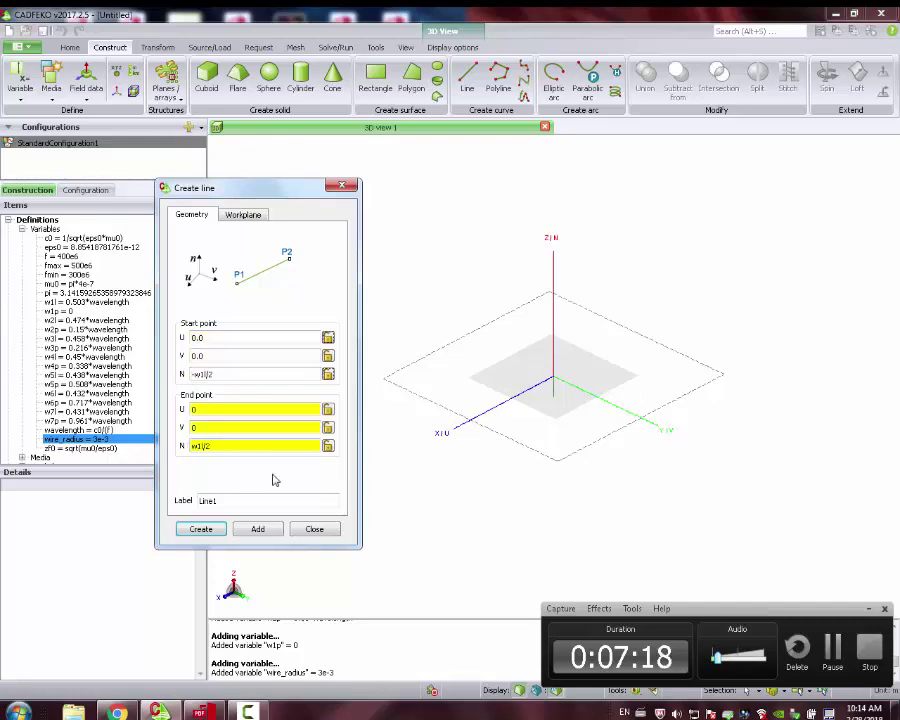
pyautogui.click(261, 533)
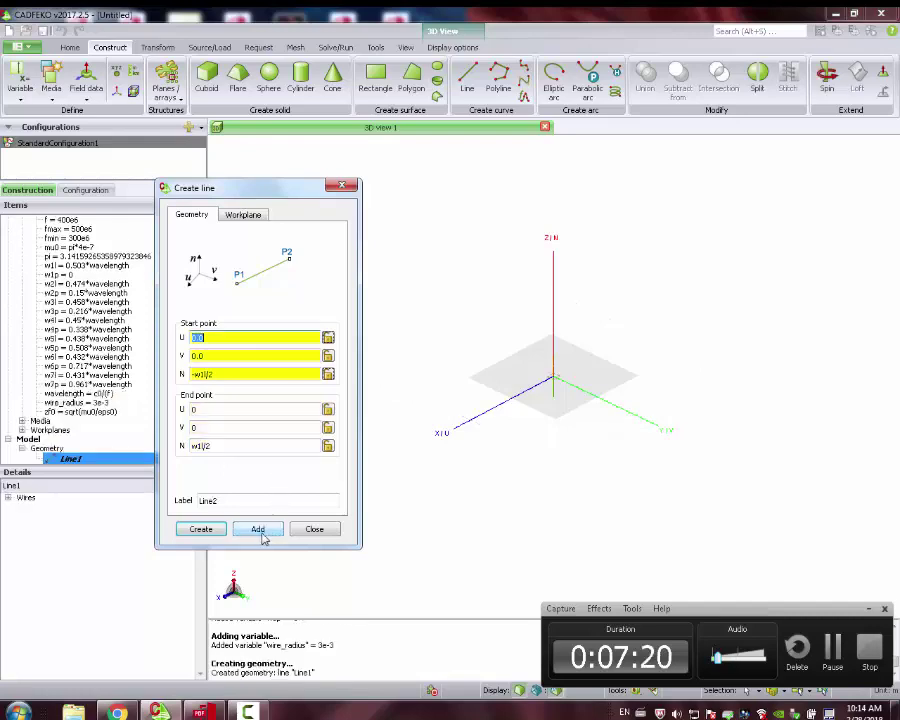
# - Set the next line's start and end V coordinates to w2p, with N at ±w2l/2
pyautogui.moveTo(571, 392)
pyautogui.mouseDown()
pyautogui.moveTo(547, 388)
pyautogui.moveTo(563, 374)
pyautogui.mouseUp()
pyautogui.click(222, 356)
pyautogui.doubleClick(197, 356)
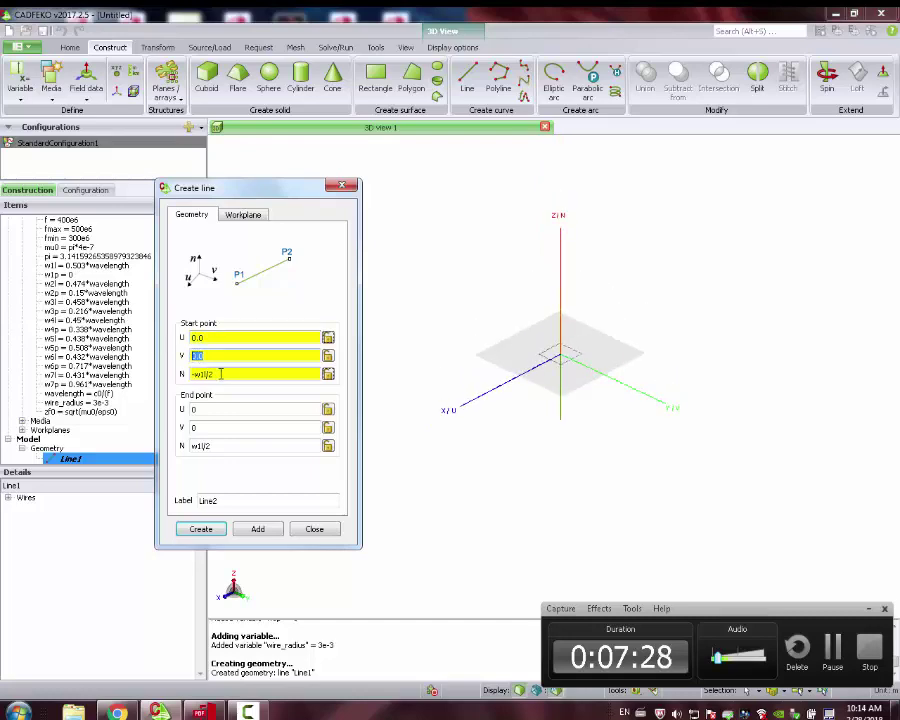
pyautogui.press('Tab')
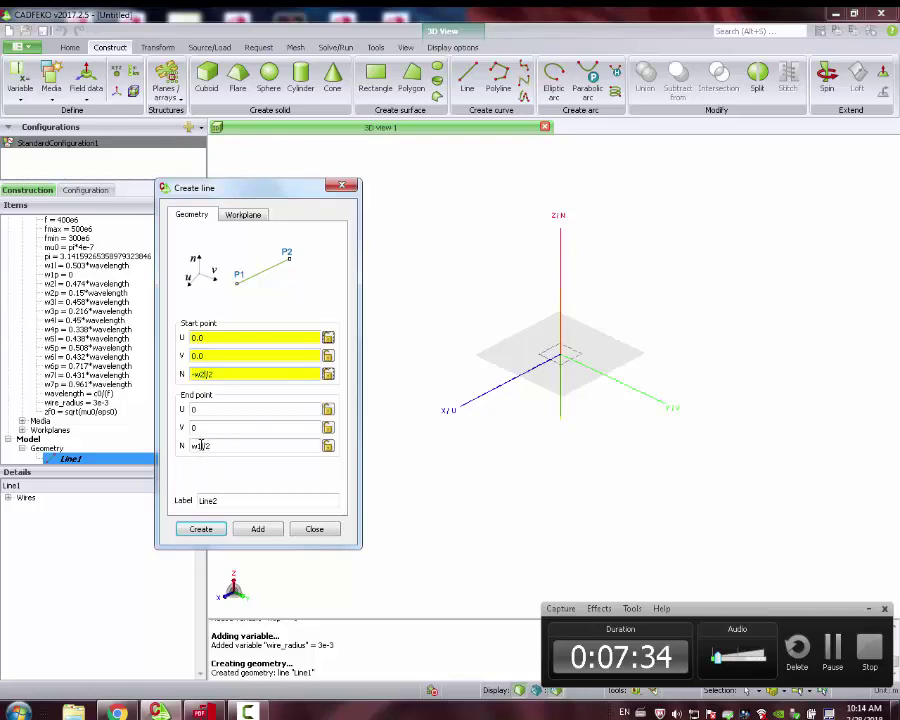
pyautogui.click(201, 445)
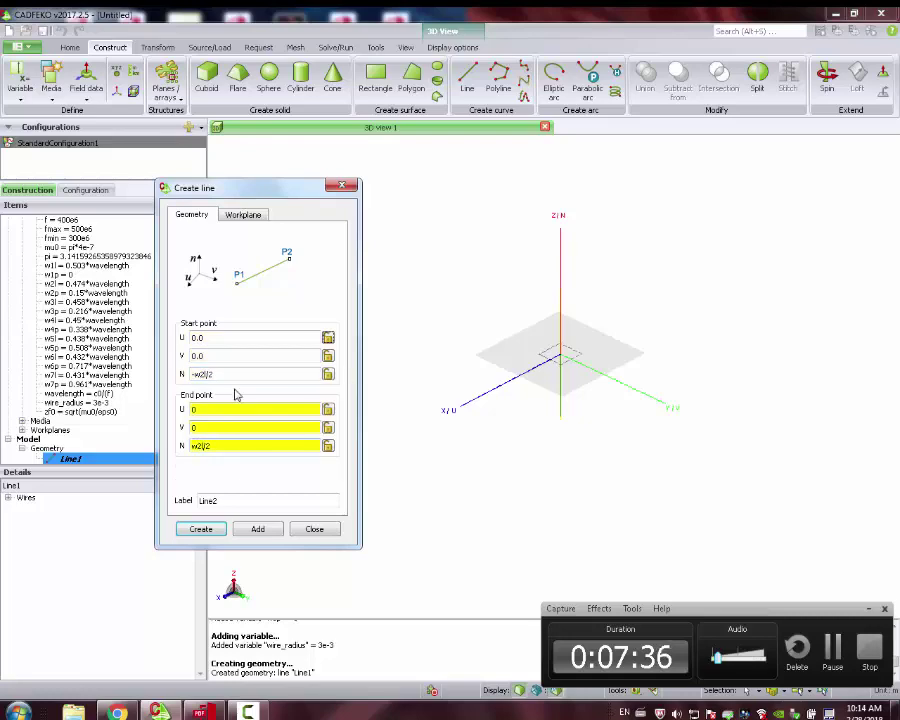
pyautogui.click(224, 356)
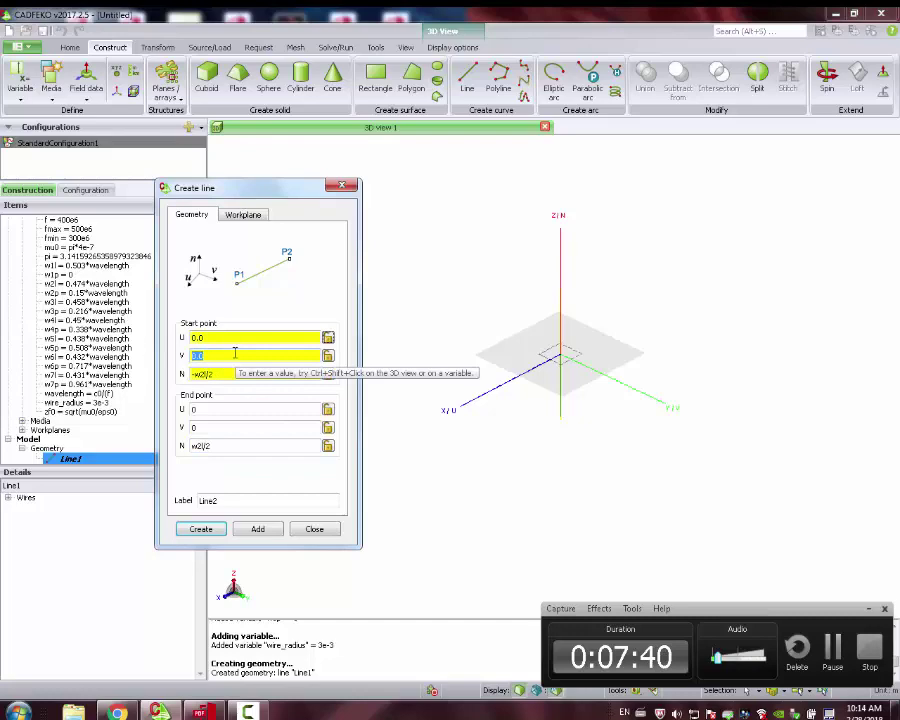
pyautogui.write('w2p')
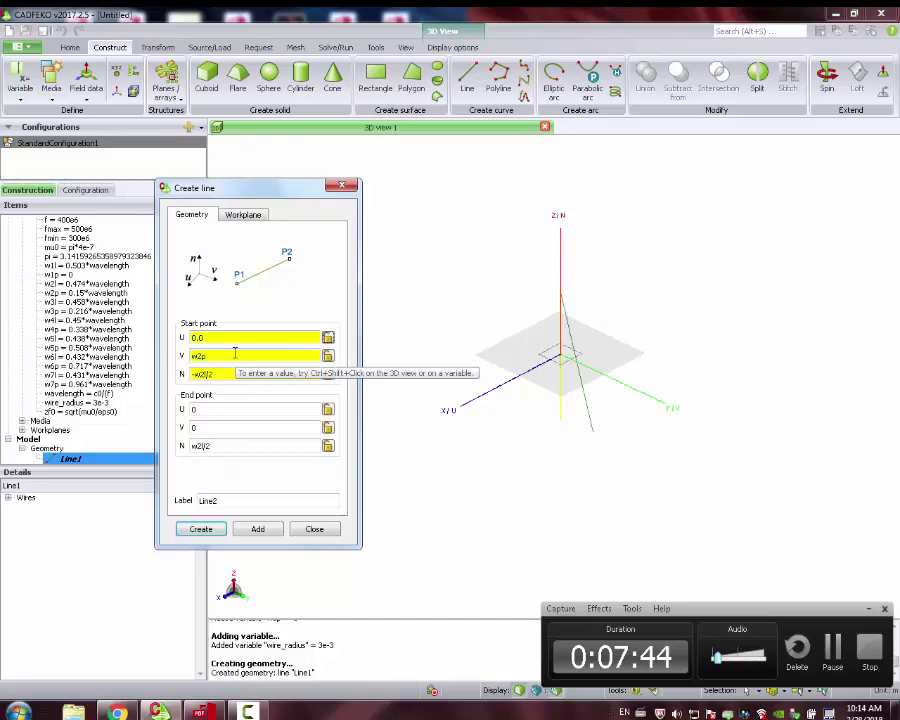
pyautogui.moveTo(235, 352); pyautogui.dragTo(182, 355)
pyautogui.hotkey('ctrl', 'c')
pyautogui.click(229, 427)
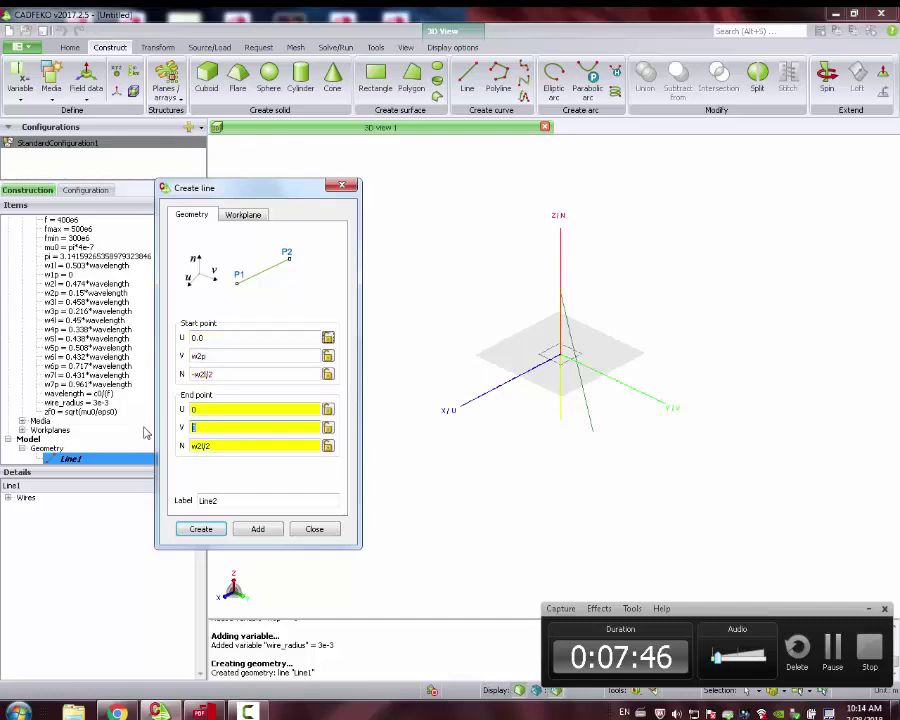
pyautogui.hotkey('ctrl', 'v')
# - Add Line2, then create Line3 at V = w3p running from -w3l/2 to w3l/2
pyautogui.click(258, 530)
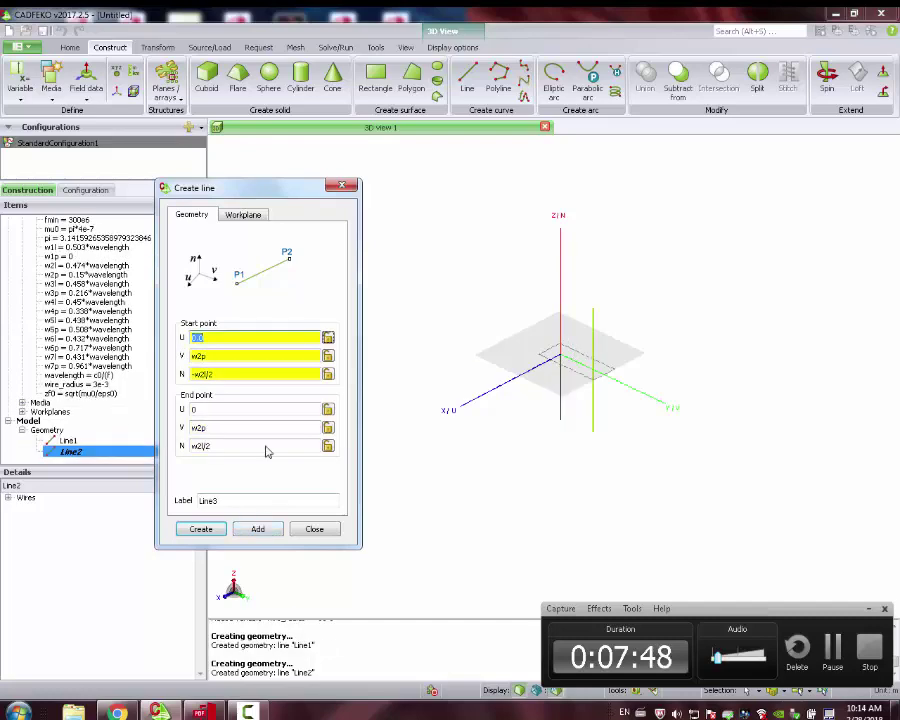
pyautogui.doubleClick(249, 357)
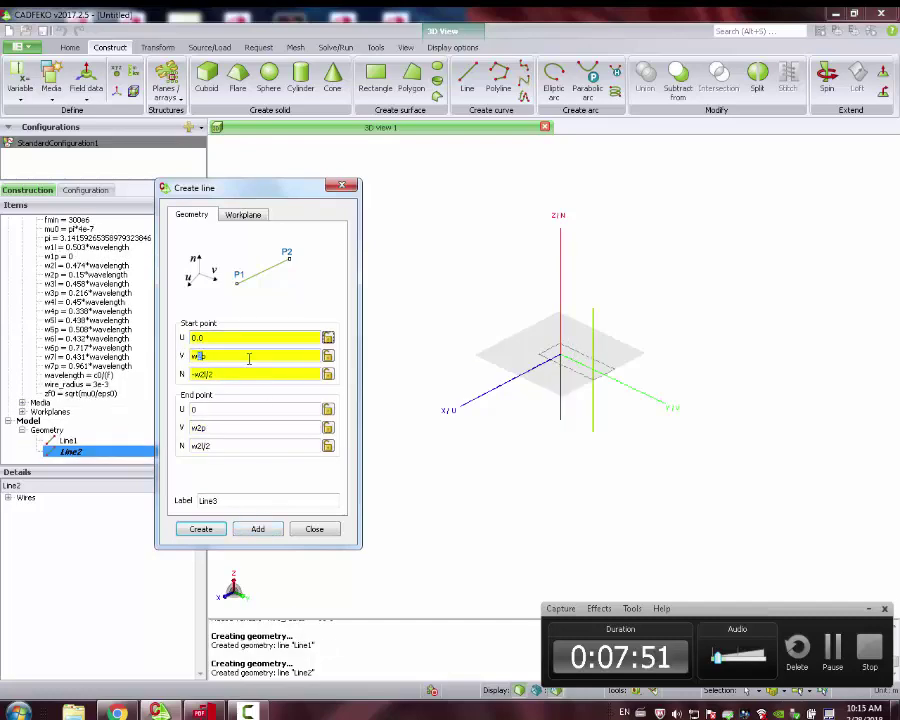
pyautogui.write('w3p')
pyautogui.click(194, 375)
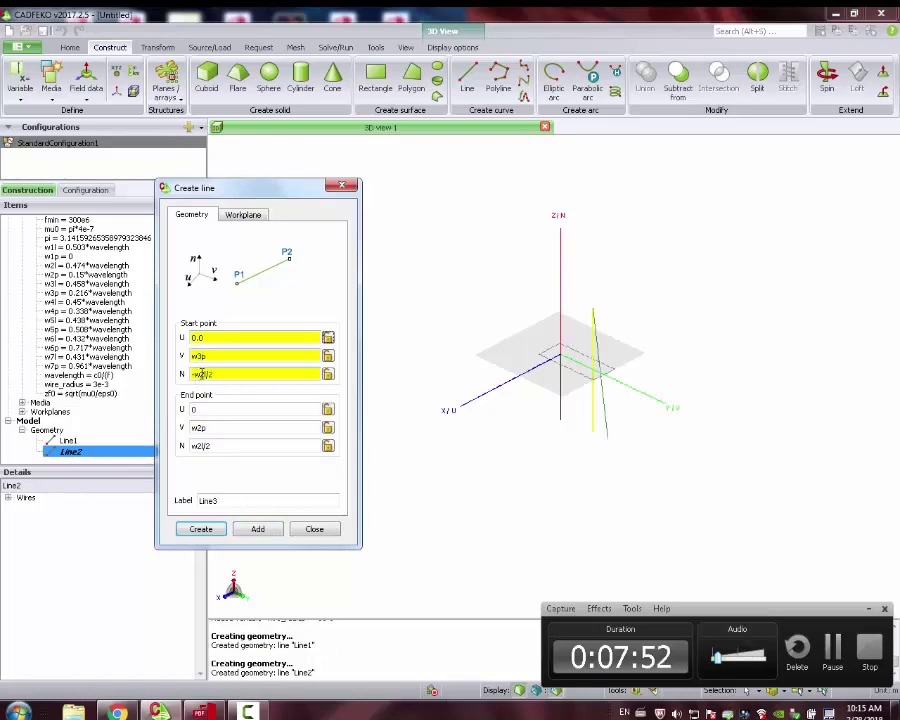
pyautogui.write('3')
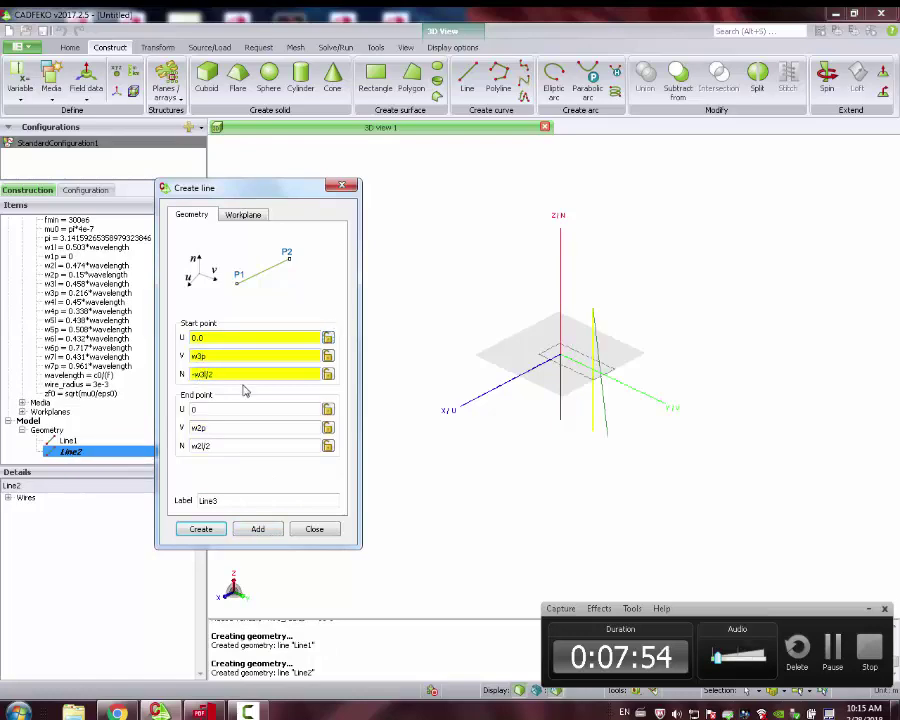
pyautogui.click(198, 427)
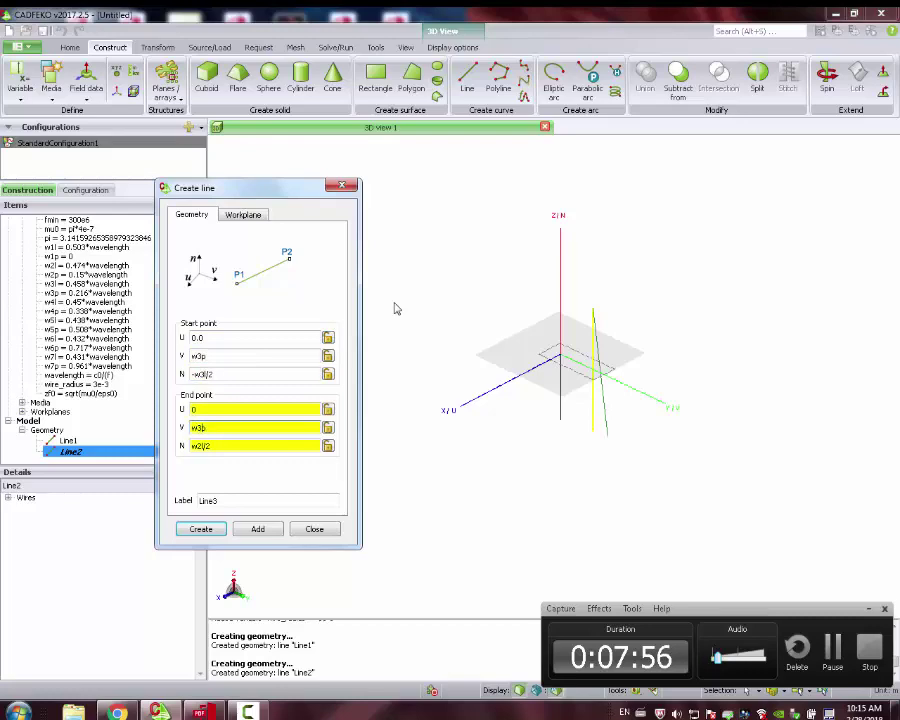
pyautogui.write('3')
pyautogui.click(259, 528)
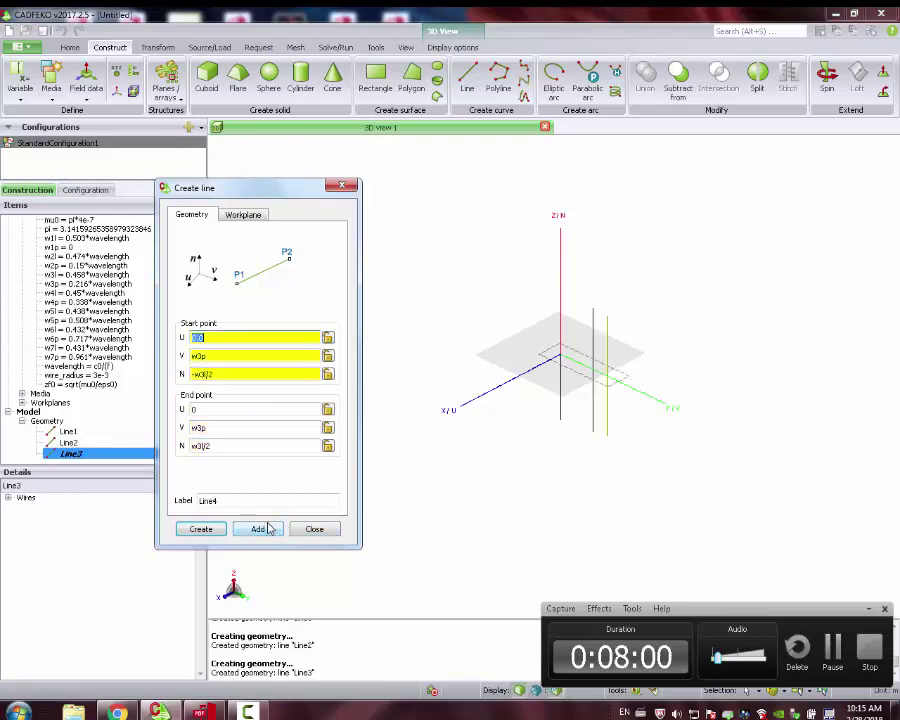
# - Create Line4 at V = w4p running from -w4l/2 to w4l/2
pyautogui.click(225, 355)
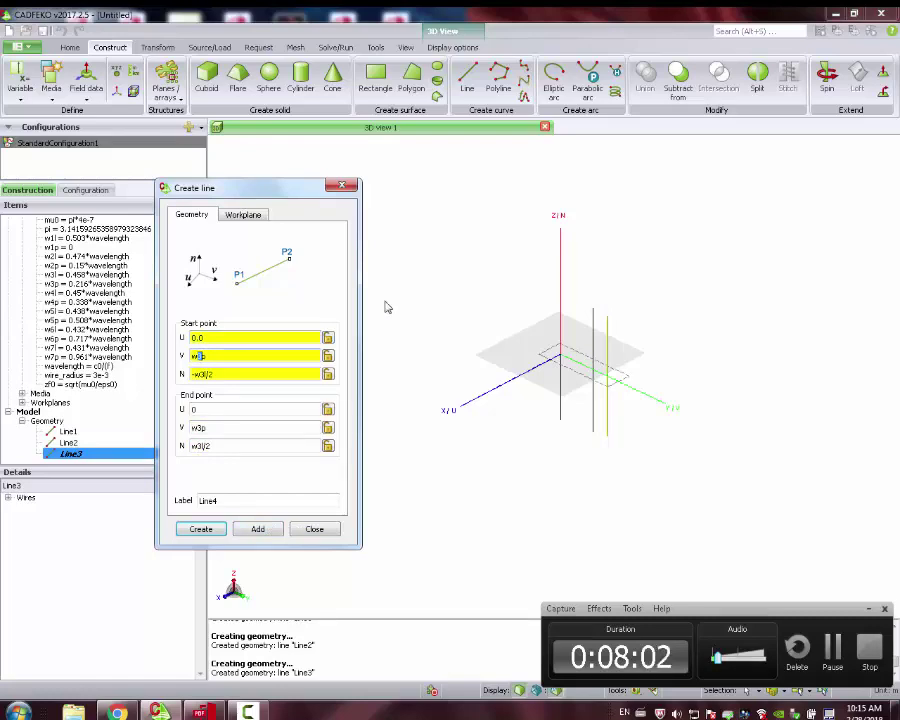
pyautogui.press('BackSpace')
pyautogui.write('p')
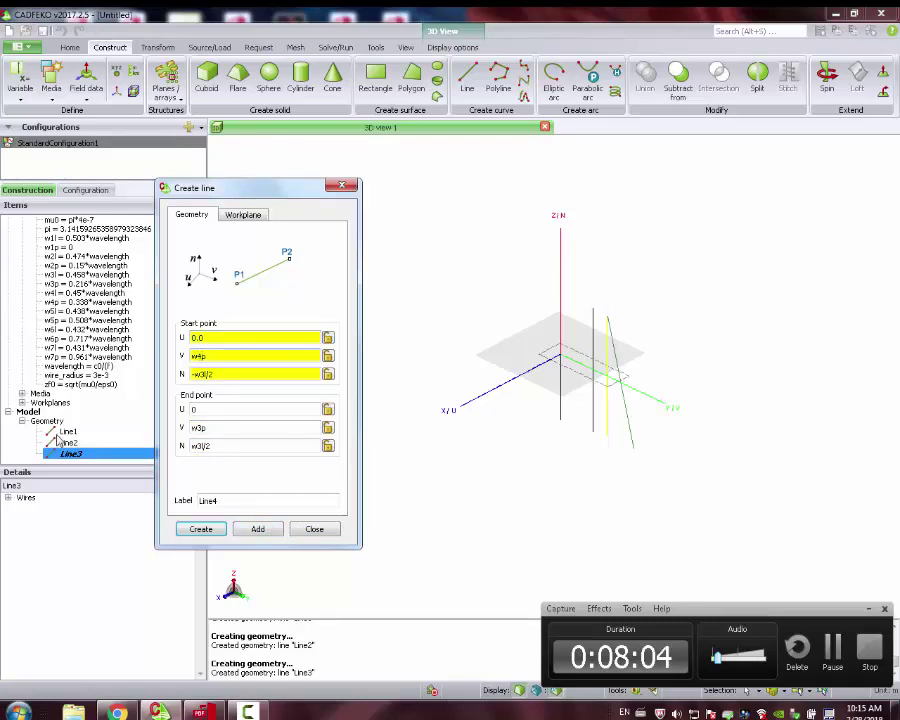
pyautogui.click(203, 373)
pyautogui.write('-')
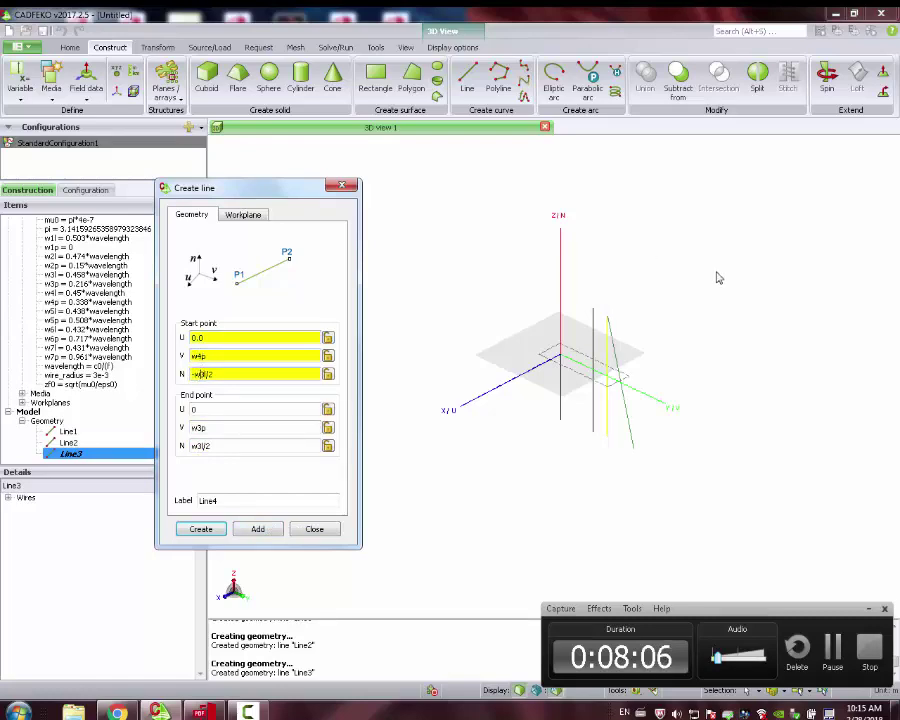
pyautogui.click(199, 428)
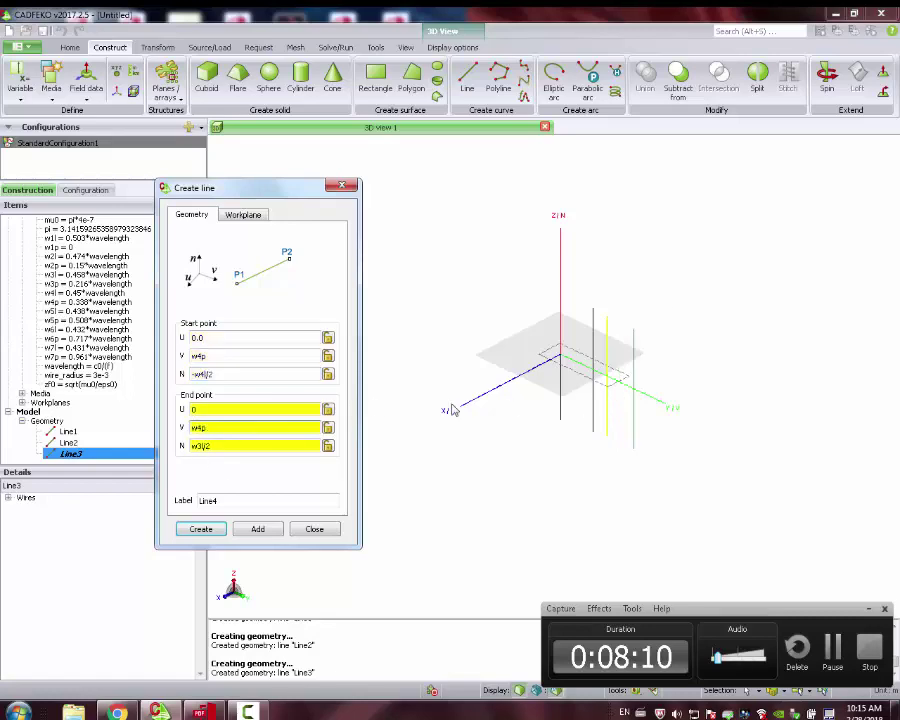
pyautogui.click(204, 446)
pyautogui.press('BackSpace')
pyautogui.write('3')
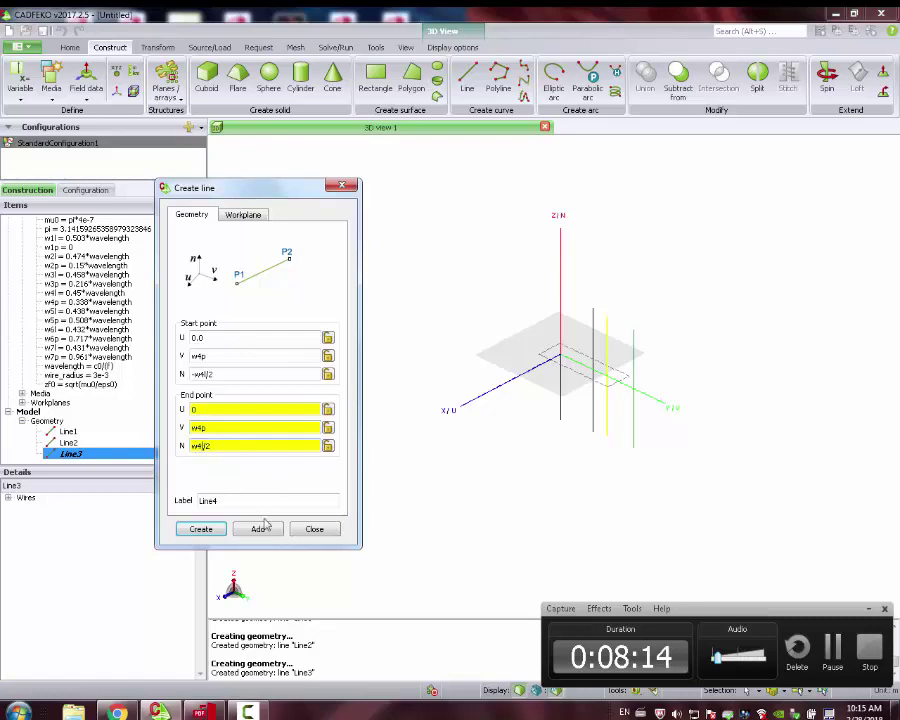
pyautogui.click(259, 529)
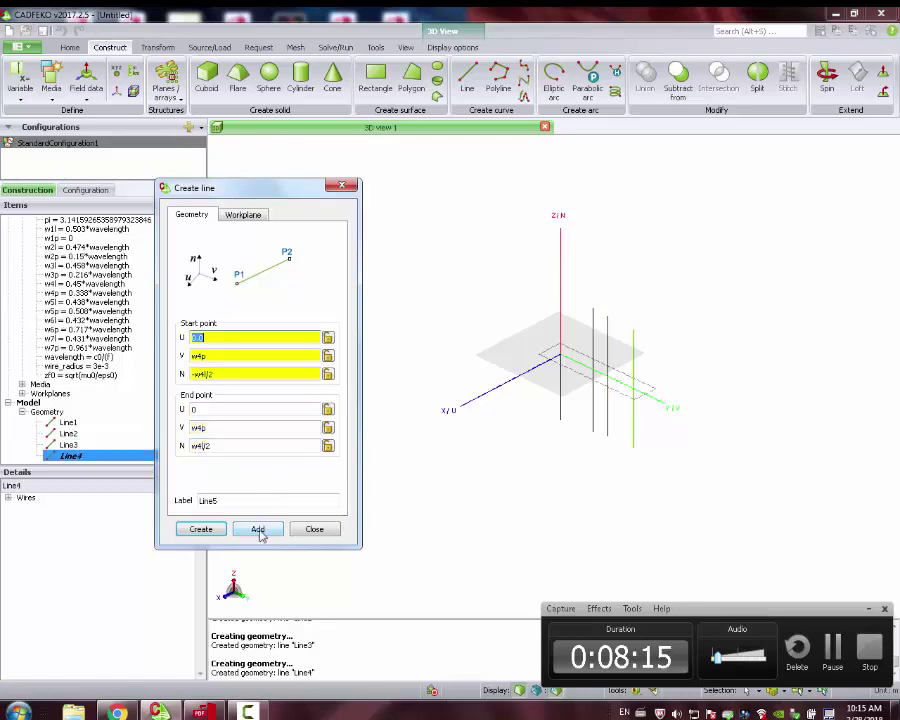
# - Create Line5 at V = w5p running from -w5l/2 to w5l/2
pyautogui.click(199, 356)
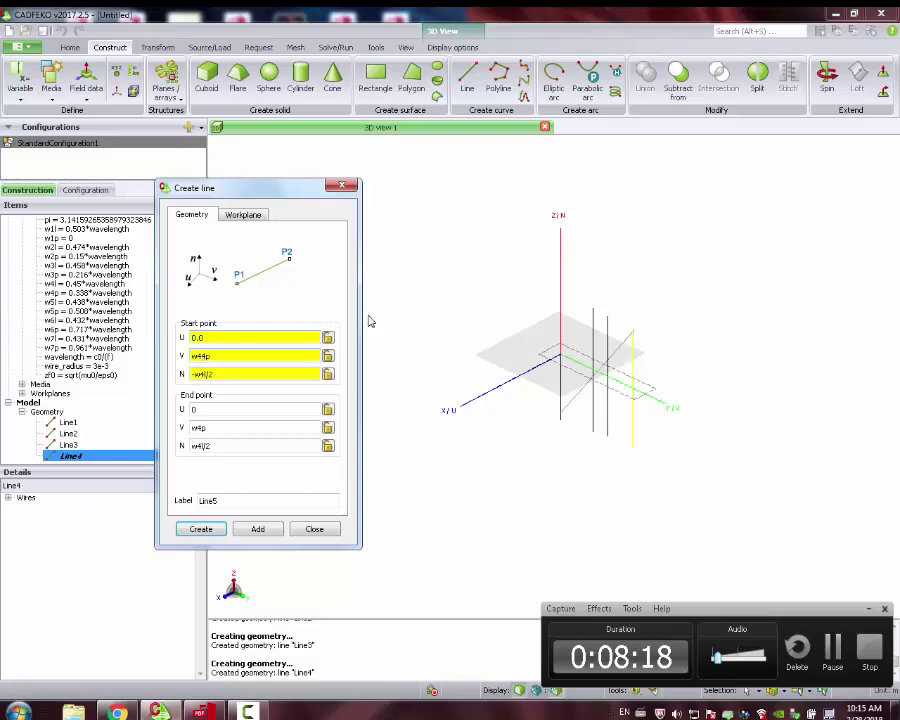
pyautogui.click(200, 374)
pyautogui.press('BackSpace')
pyautogui.write('5')
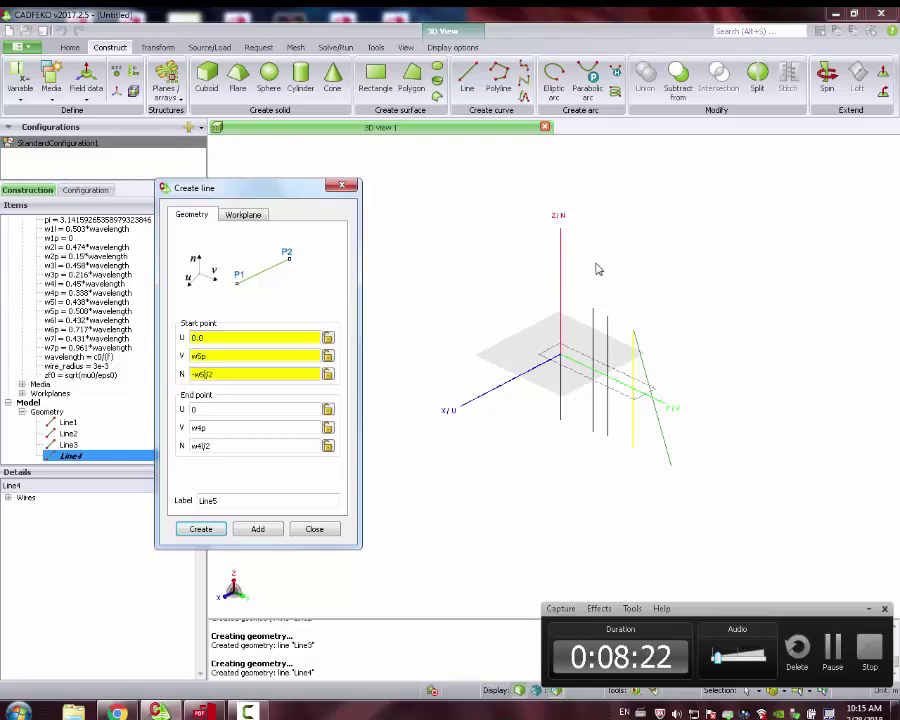
pyautogui.click(200, 427)
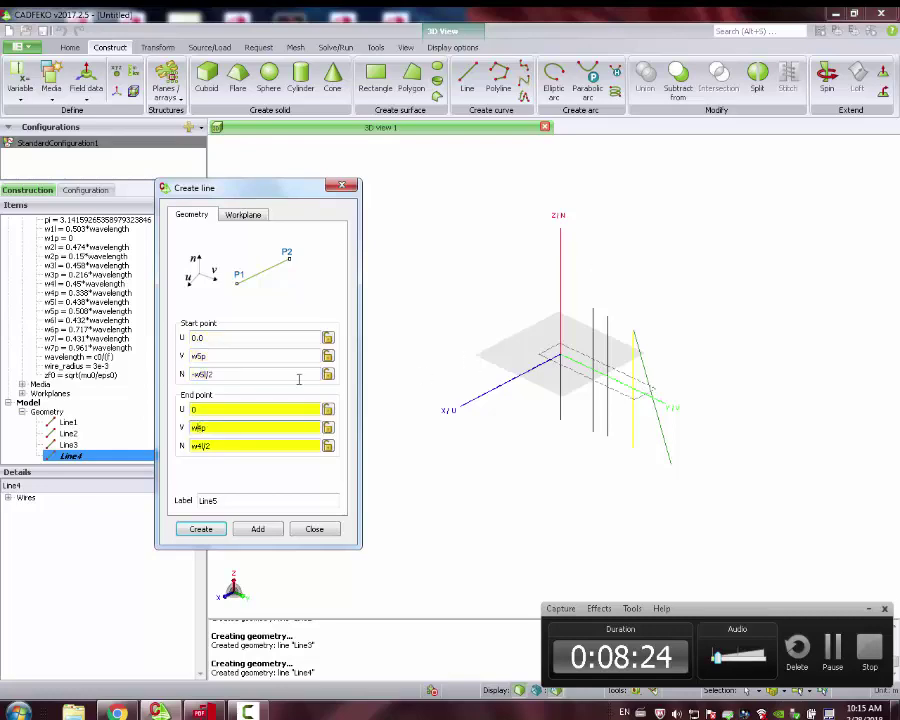
pyautogui.press('BackSpace')
pyautogui.write('5')
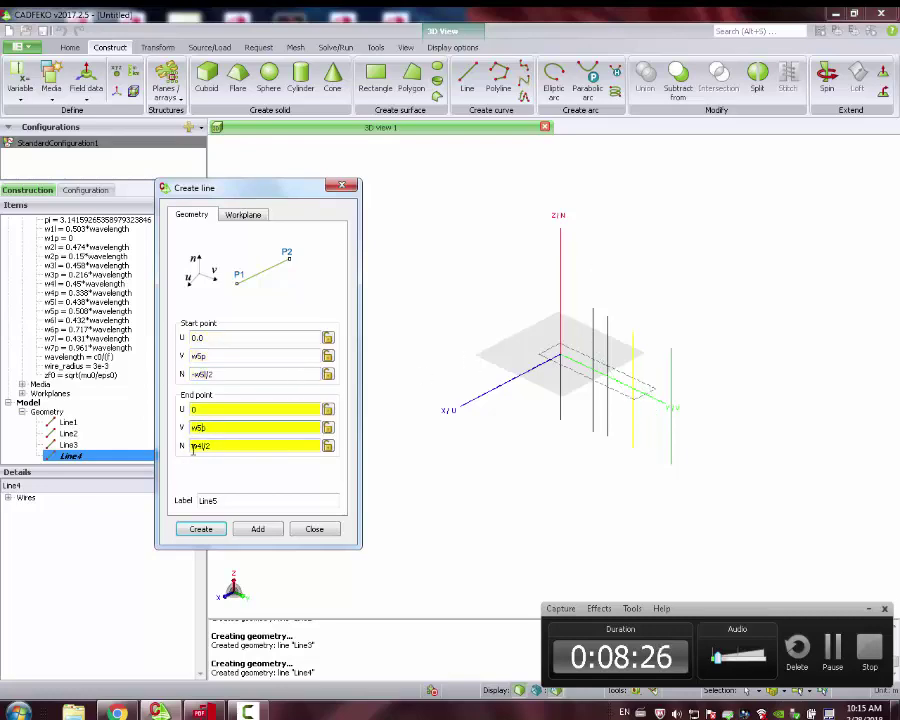
pyautogui.click(199, 446)
pyautogui.press('BackSpace')
pyautogui.write('5')
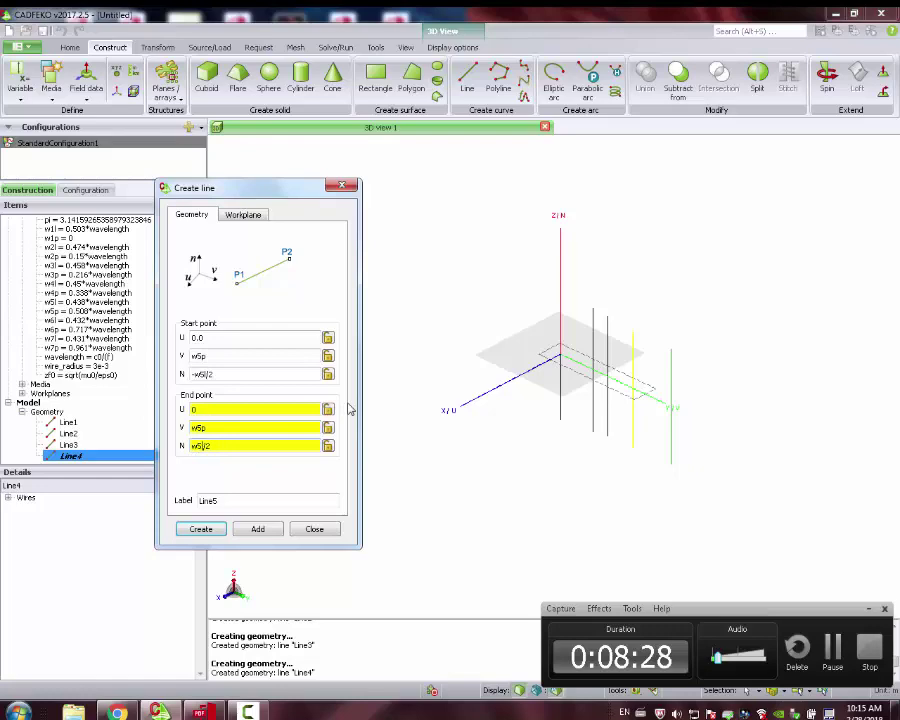
pyautogui.click(261, 530)
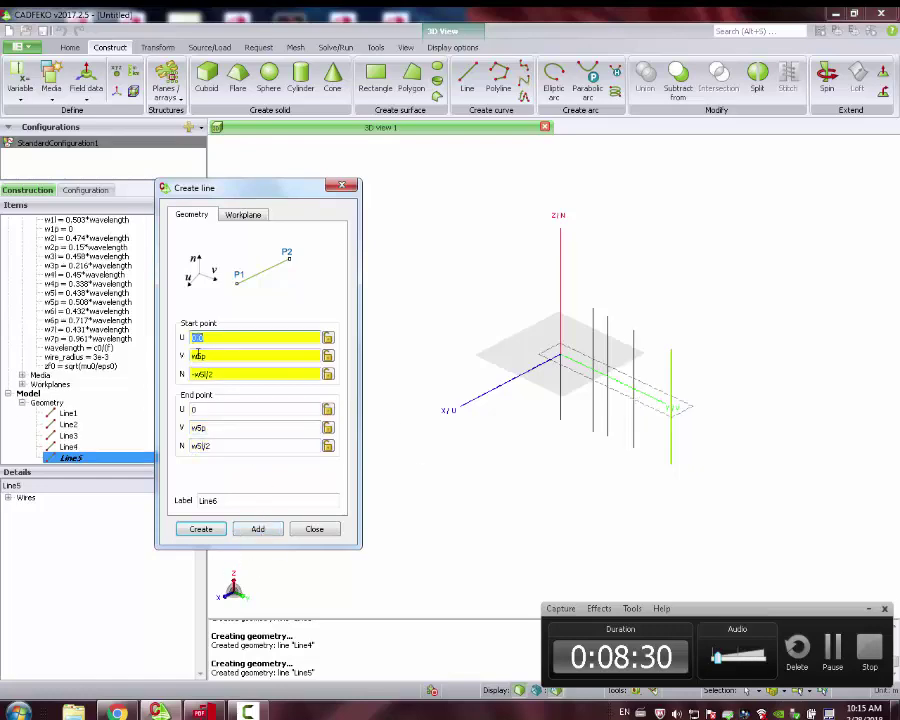
# - Create Line6, then Line7 from (0, w7p, -w7l/2) to (0, w7p, w7l/2)
pyautogui.click(198, 357)
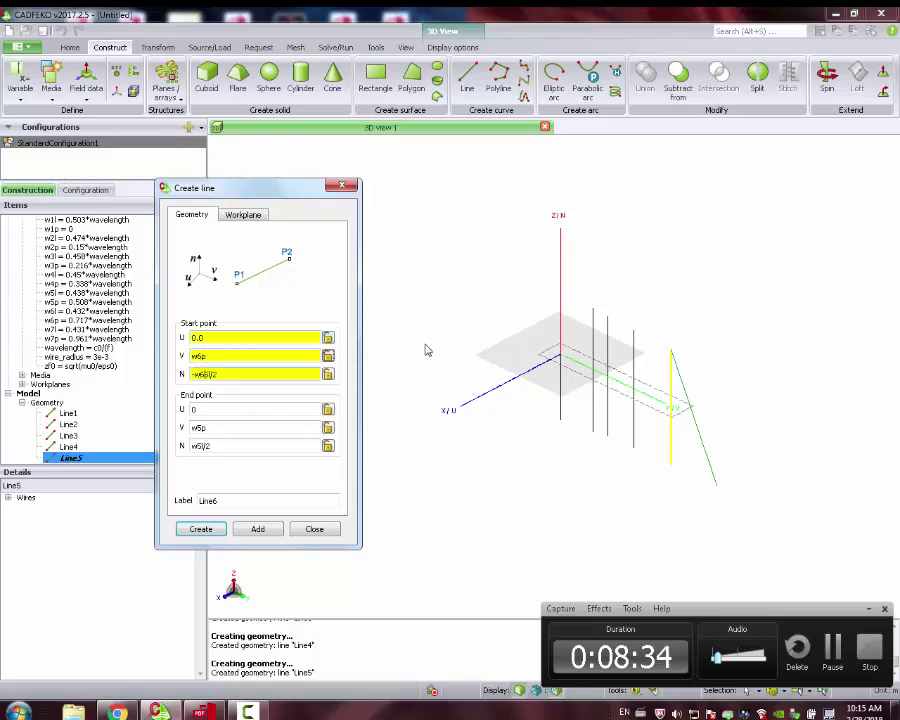
pyautogui.click(200, 427)
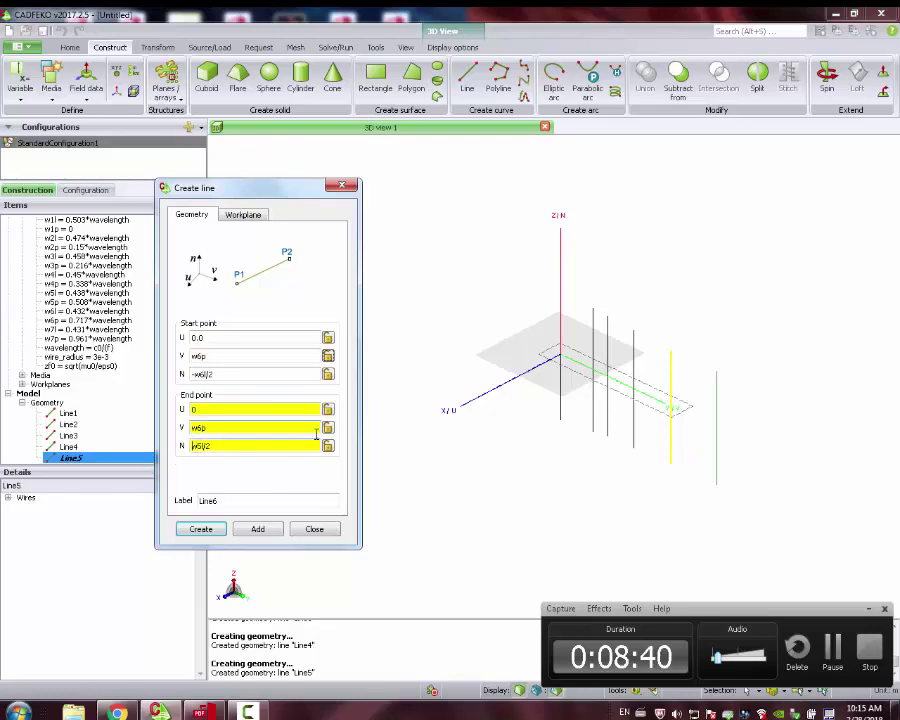
pyautogui.click(258, 528)
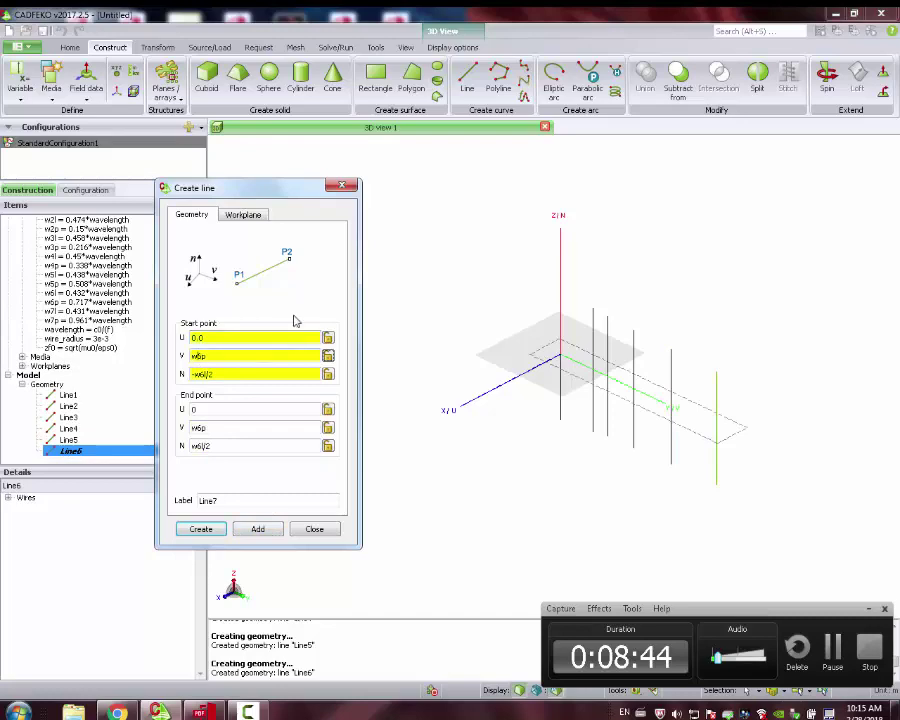
pyautogui.press('Tab')
pyautogui.write('w7p')
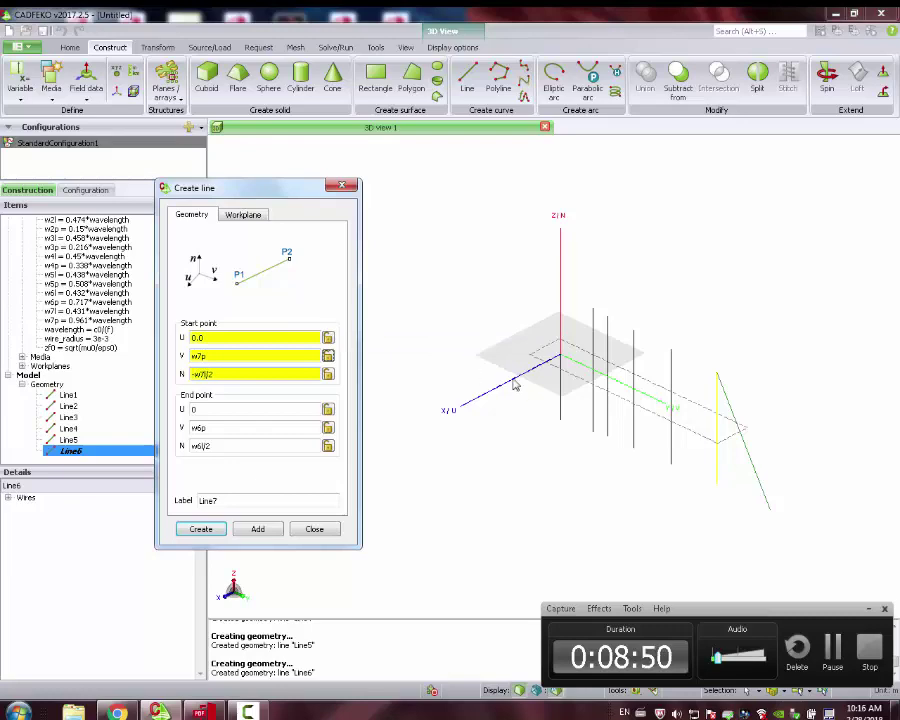
pyautogui.click(197, 427)
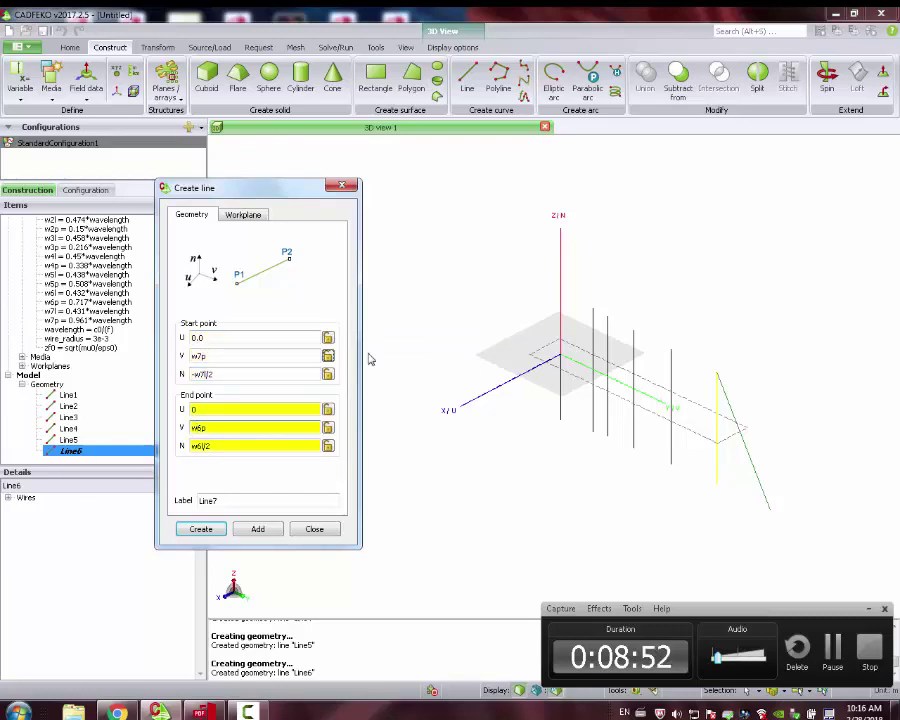
pyautogui.press('BackSpace')
pyautogui.write('7')
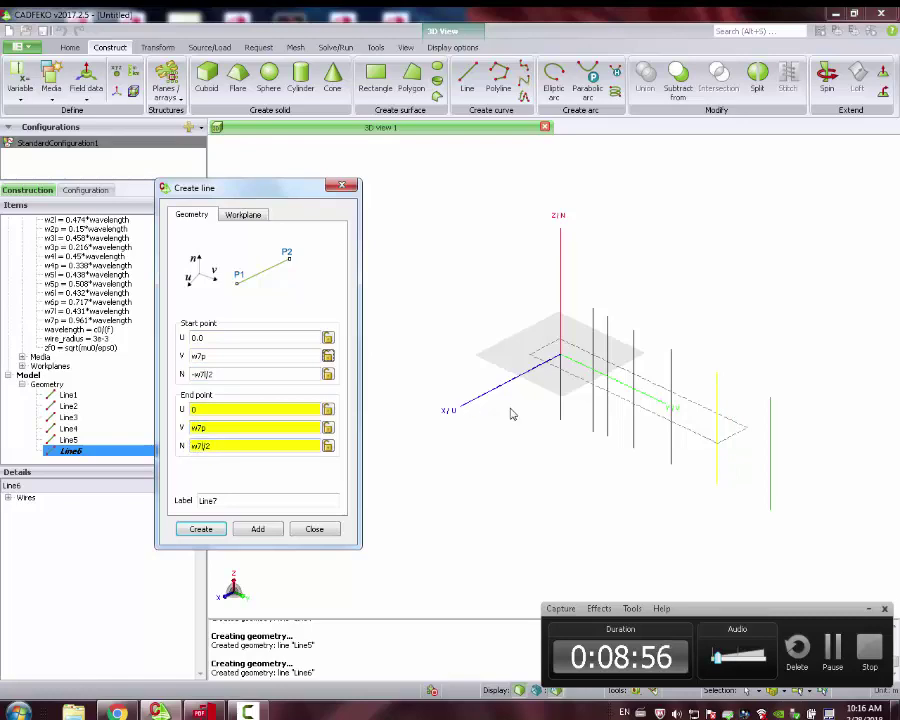
pyautogui.click(260, 529)
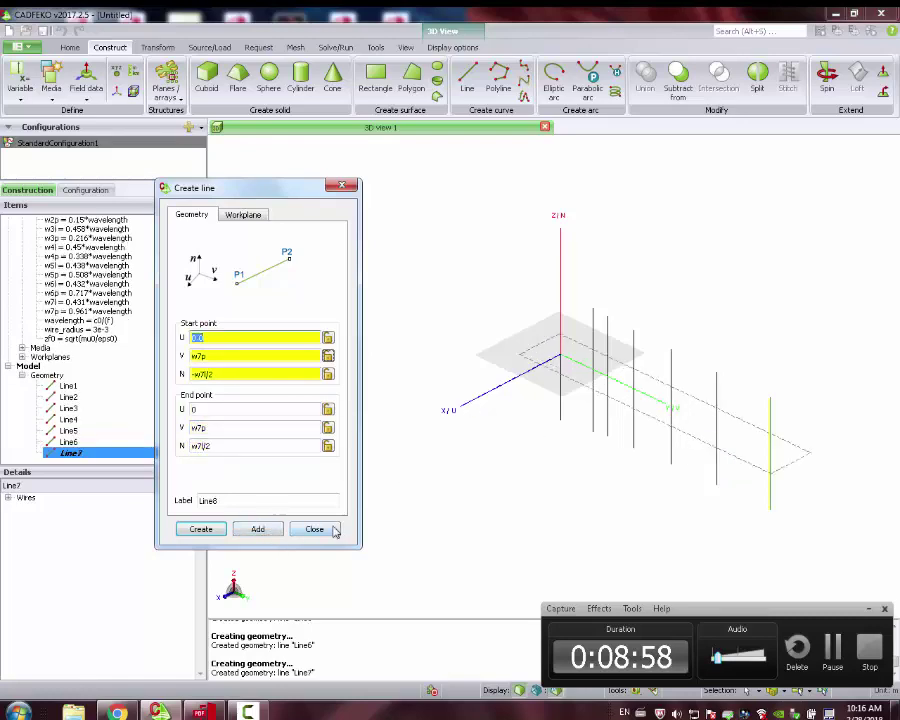
# - Close the line creation window and orbit the view to inspect the seven wires
pyautogui.click(326, 529)
pyautogui.moveTo(587, 434); pyautogui.dragTo(502, 398)
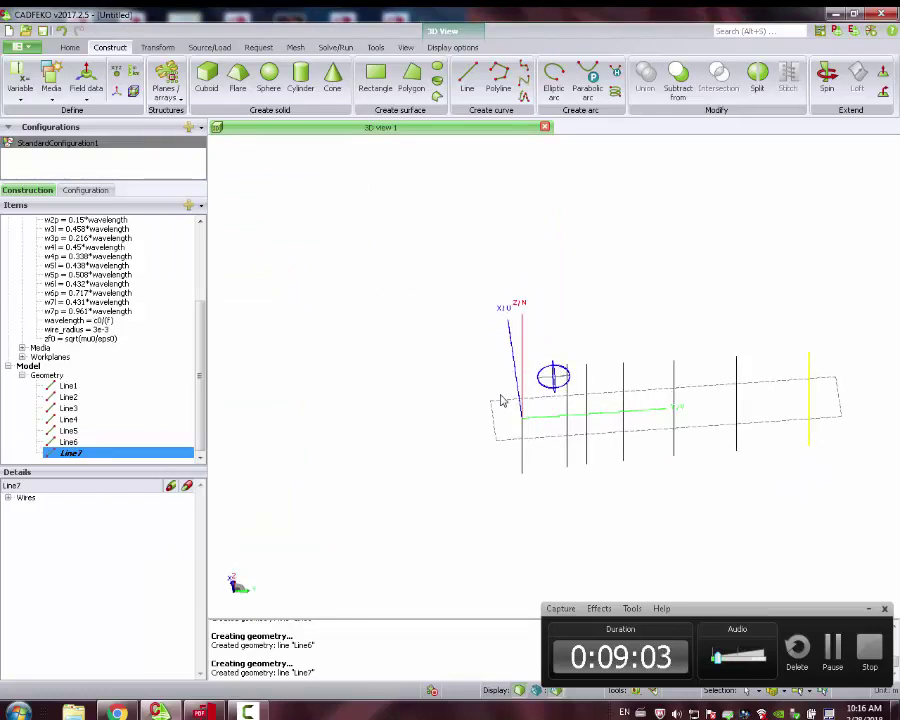
pyautogui.click(66, 388)
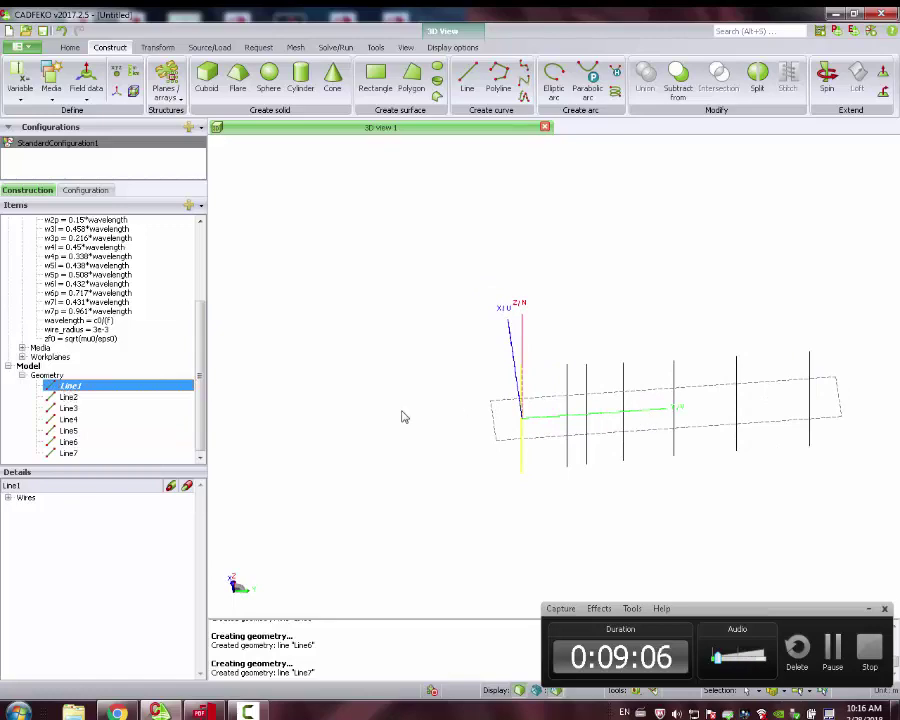
pyautogui.moveTo(404, 416); pyautogui.dragTo(507, 447)
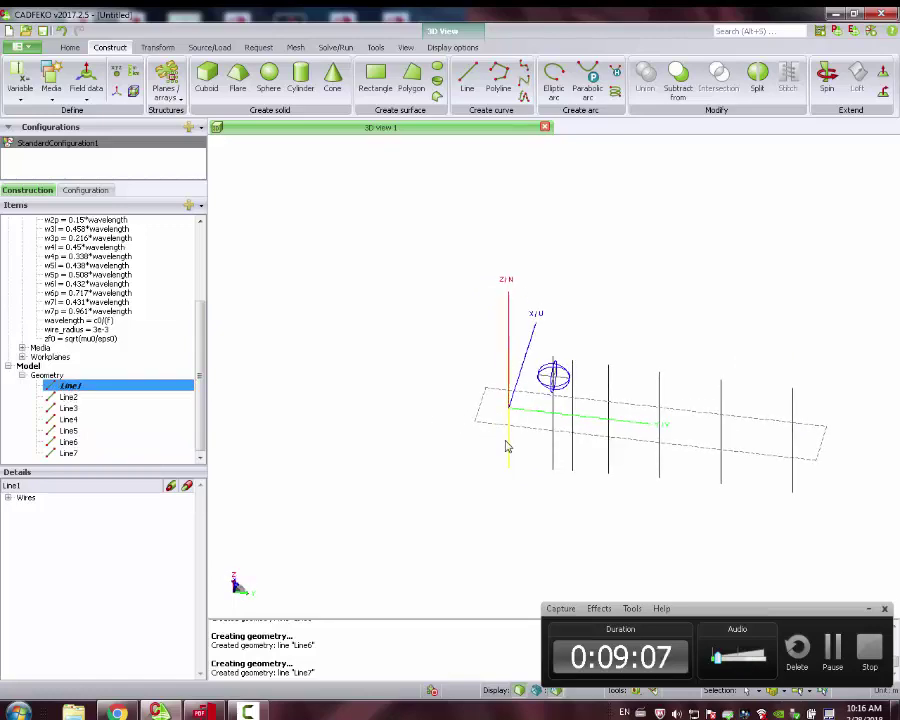
pyautogui.click(74, 399)
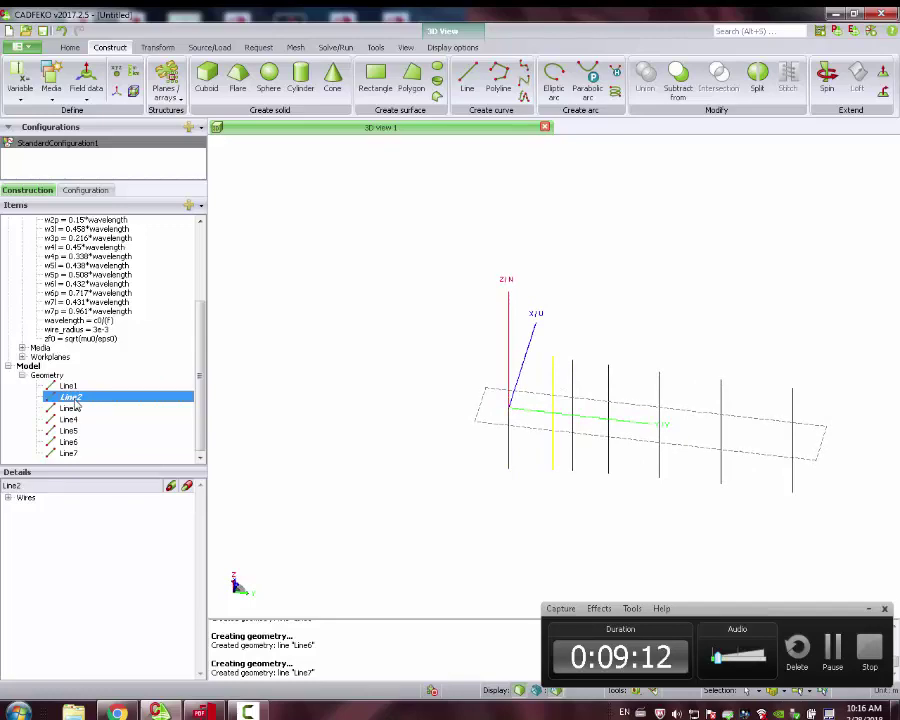
pyautogui.press('Down')
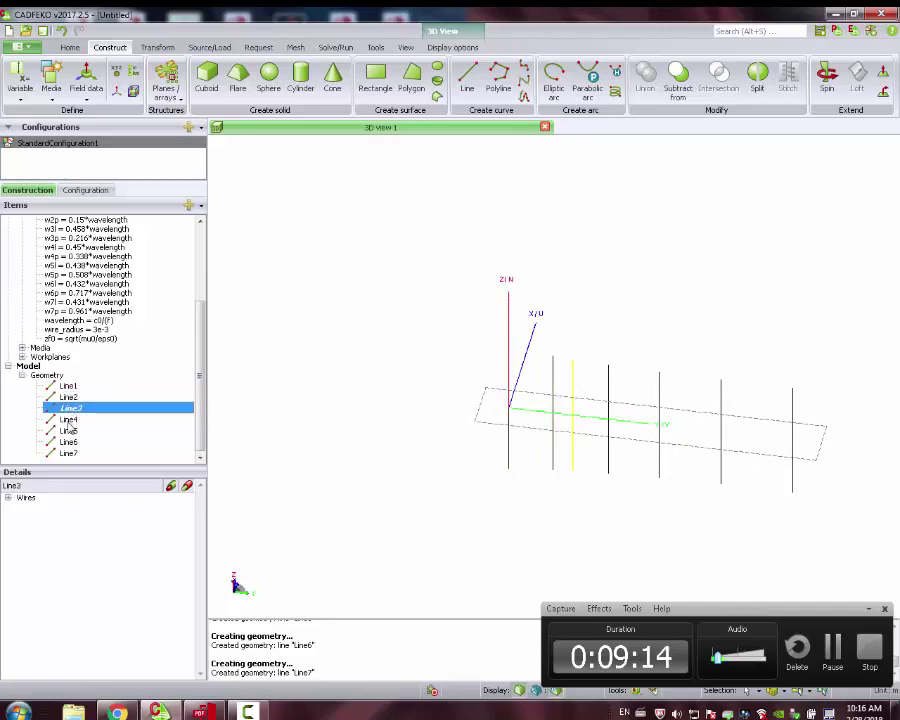
pyautogui.press('Down')
pyautogui.click(78, 410)
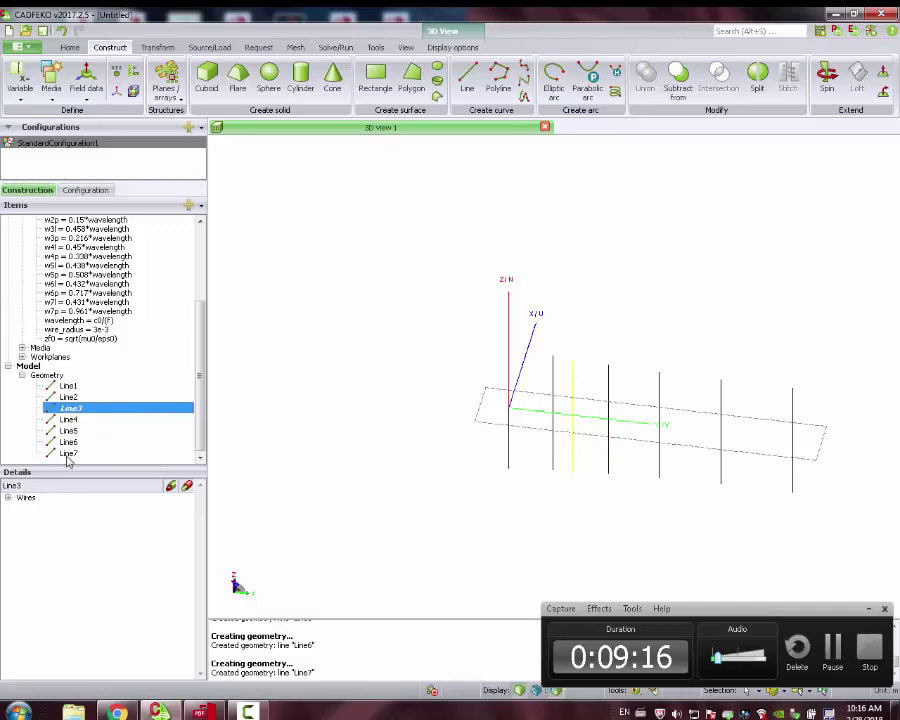
# - Select Line1's single Wire1 edge in the Details panel
pyautogui.click(70, 456)
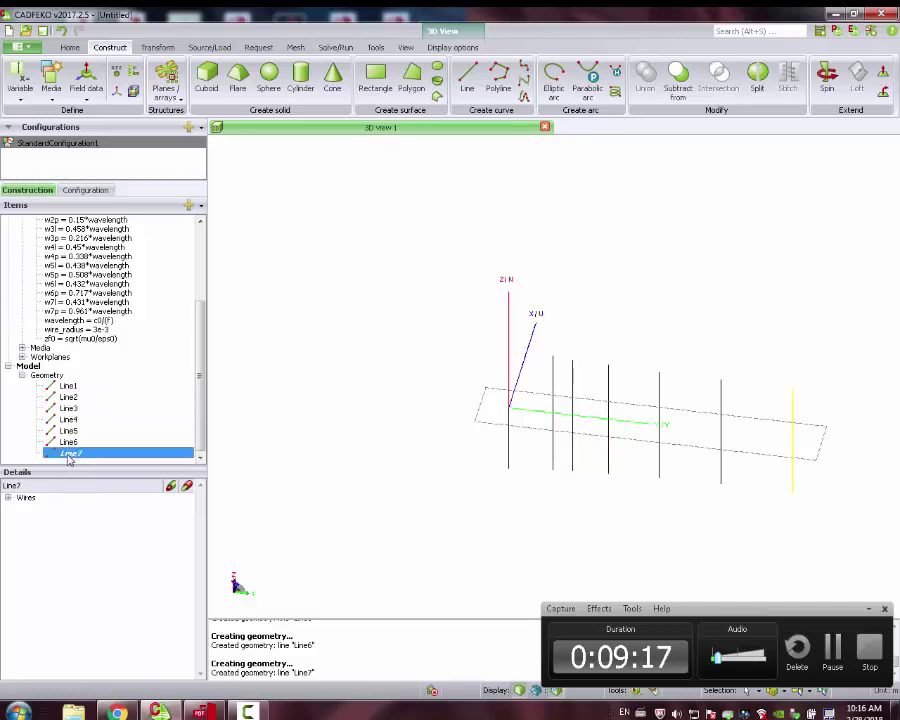
pyautogui.click(72, 398)
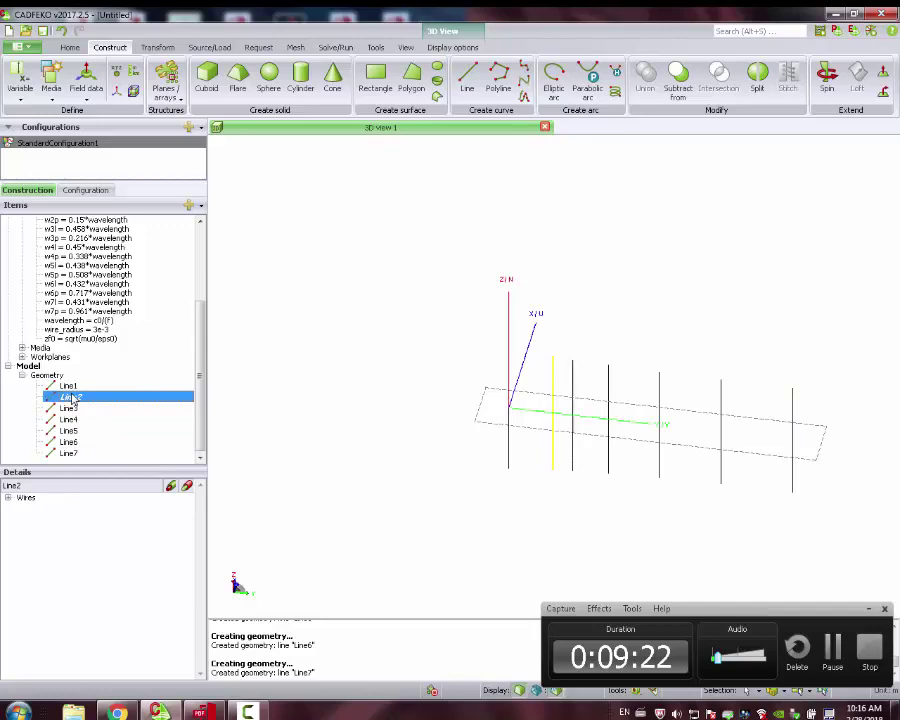
pyautogui.click(8, 497)
pyautogui.click(42, 508)
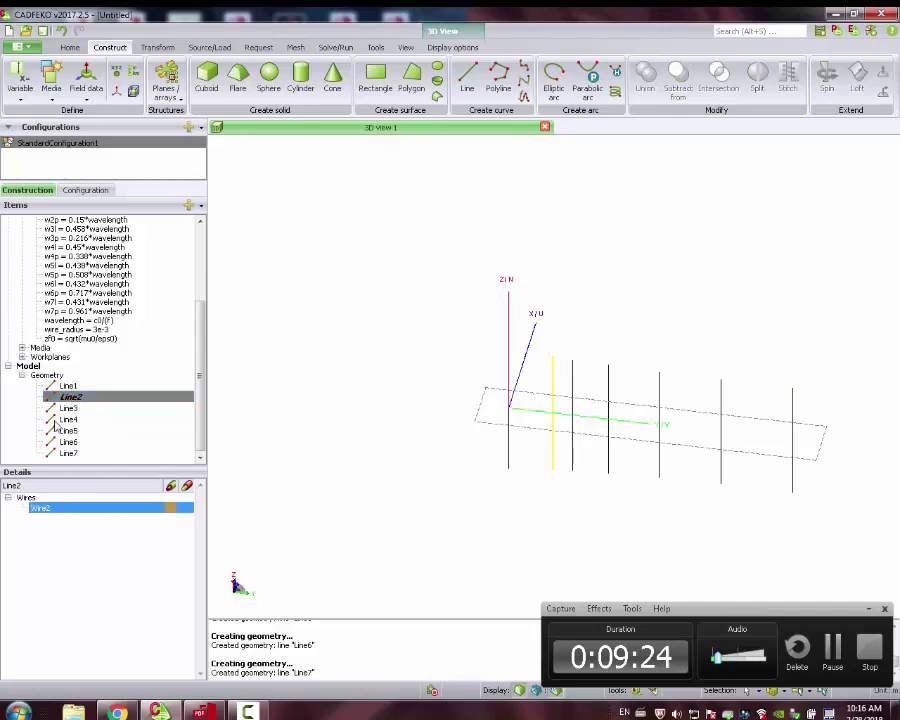
pyautogui.click(68, 386)
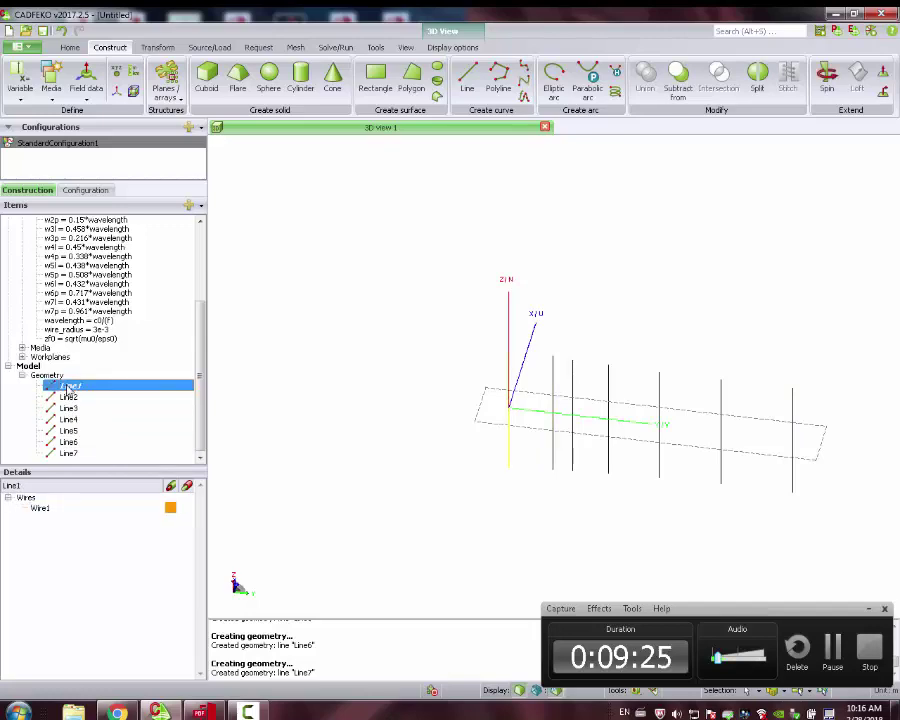
pyautogui.click(42, 508)
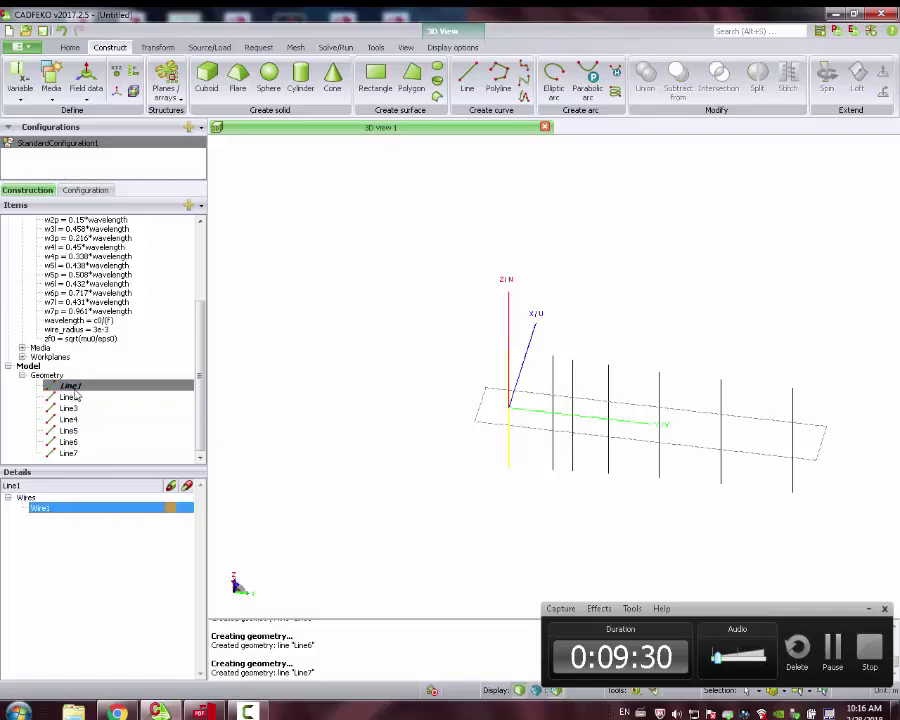
# - Give Wire1 a local wire radius of wire_radius
pyautogui.rightClick(106, 514)
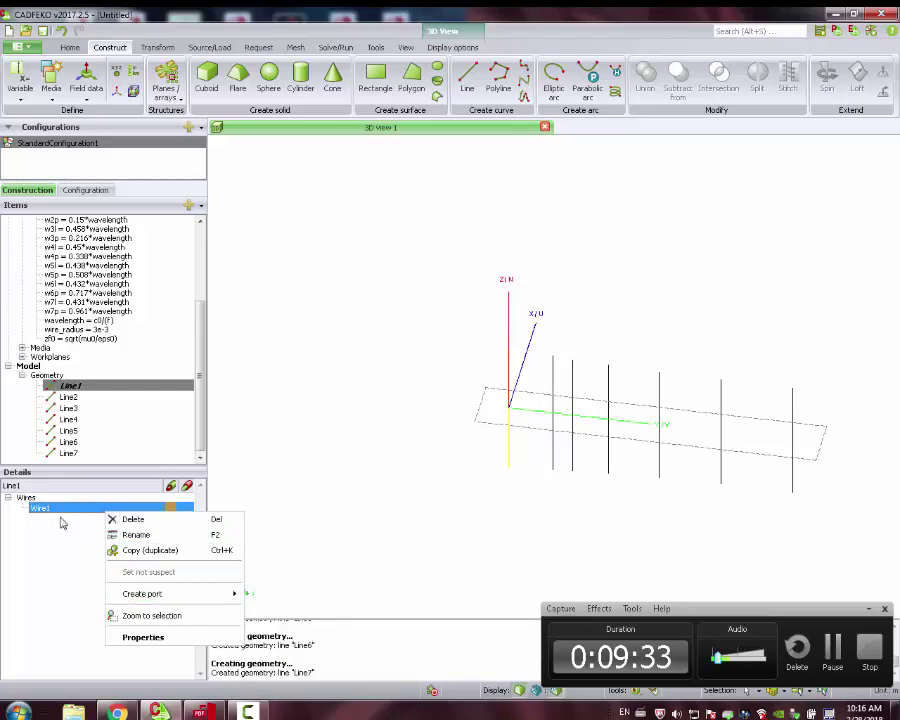
pyautogui.click(135, 637)
pyautogui.click(186, 250)
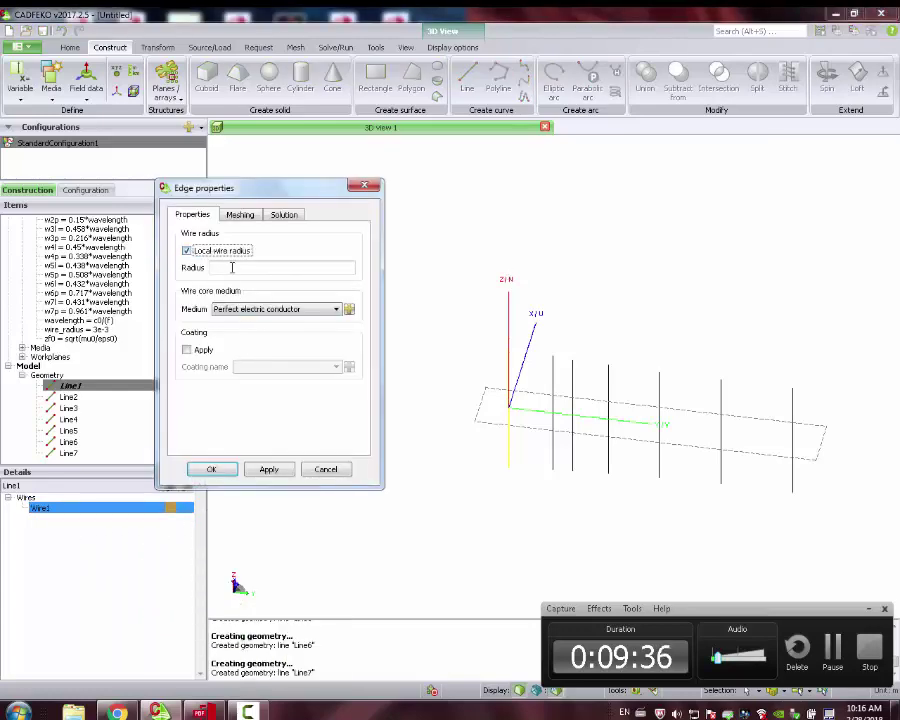
pyautogui.click(233, 266)
pyautogui.write('wire')
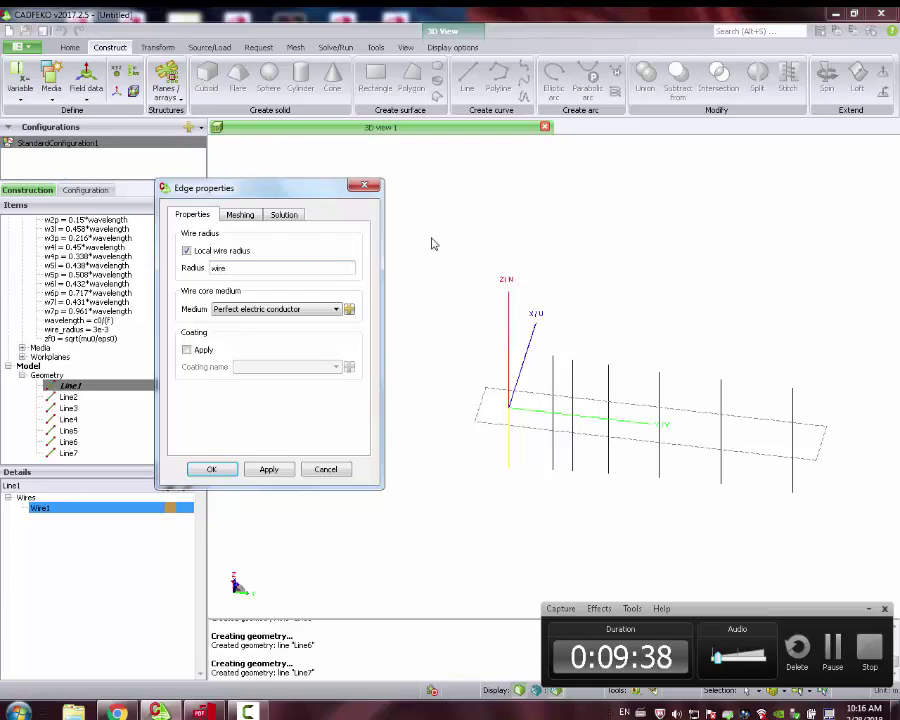
pyautogui.write('_radius')
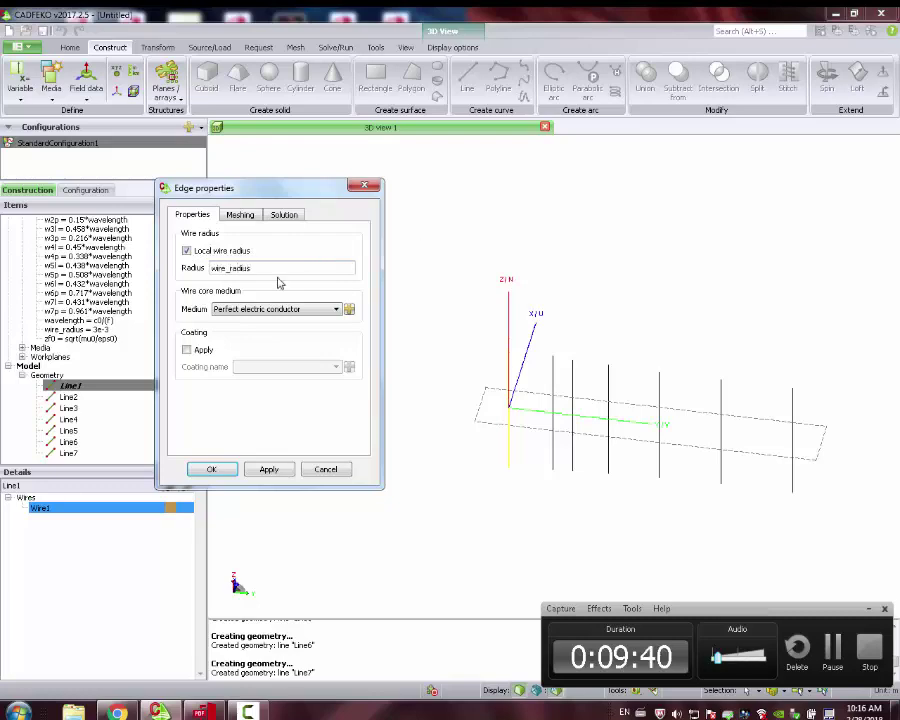
pyautogui.hotkey('ctrl', 'a')
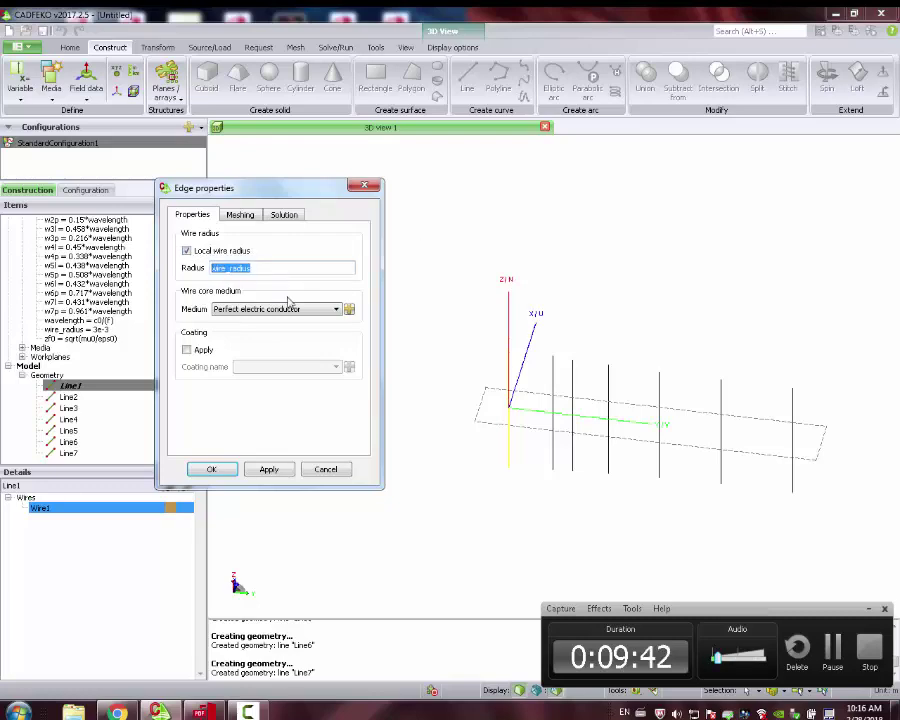
pyautogui.click(268, 469)
pyautogui.click(211, 469)
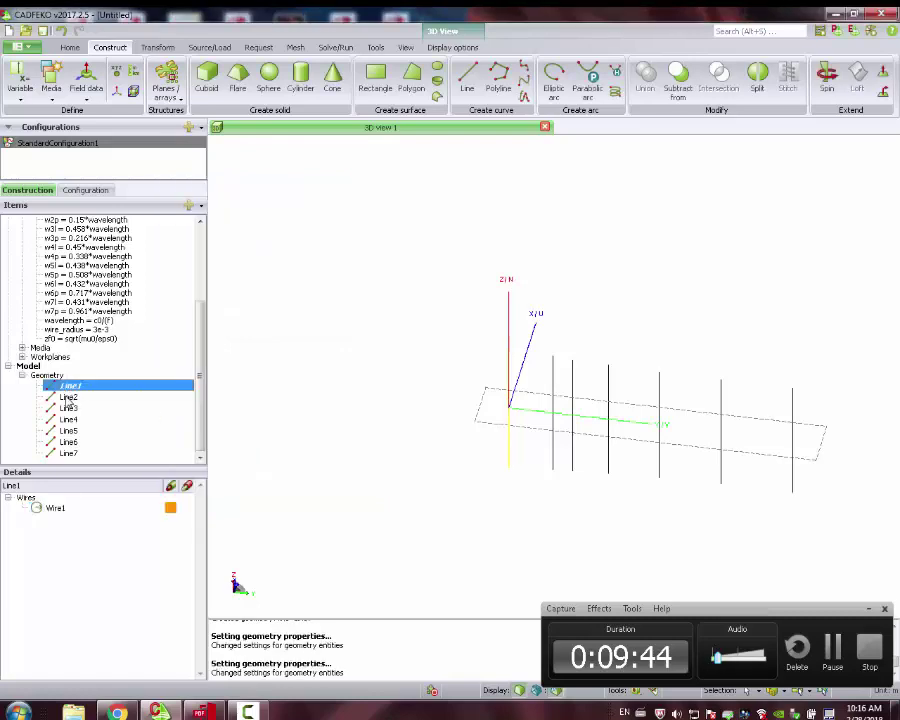
# - Give Line2's Wire2 a local wire radius of wire_radius
pyautogui.click(70, 397)
pyautogui.rightClick(70, 397)
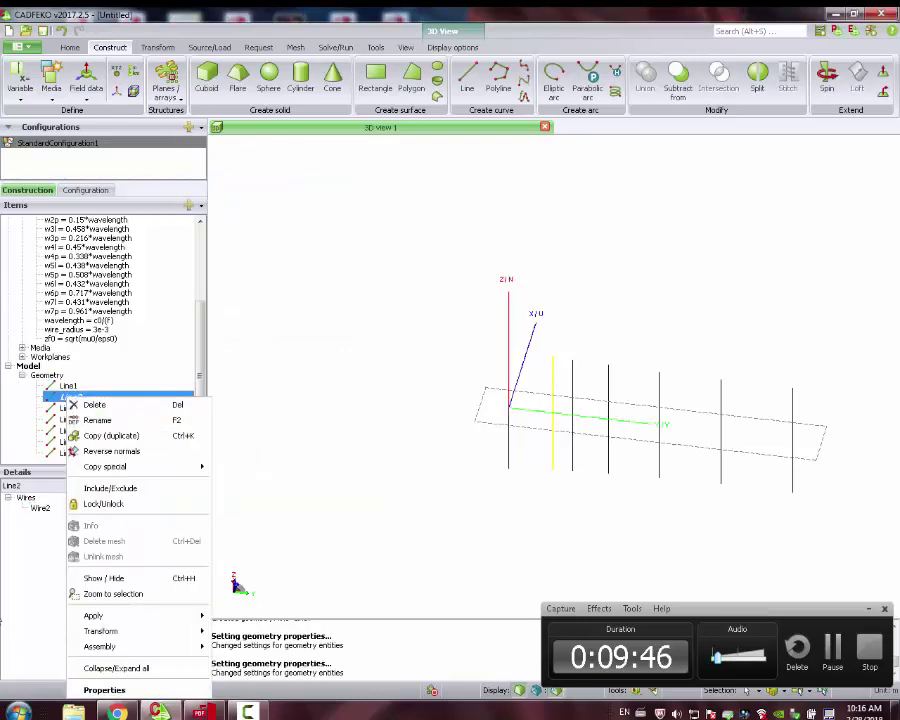
pyautogui.click(40, 508)
pyautogui.click(40, 508)
pyautogui.rightClick(47, 512)
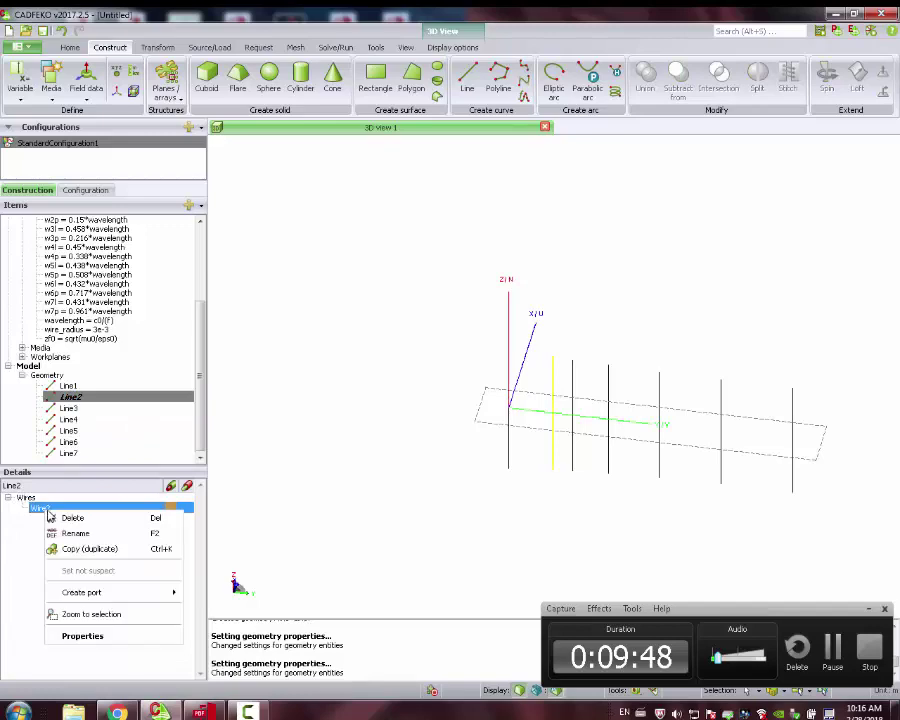
pyautogui.click(88, 636)
pyautogui.click(186, 251)
pyautogui.click(282, 268)
pyautogui.write('wire_radius')
pyautogui.click(213, 469)
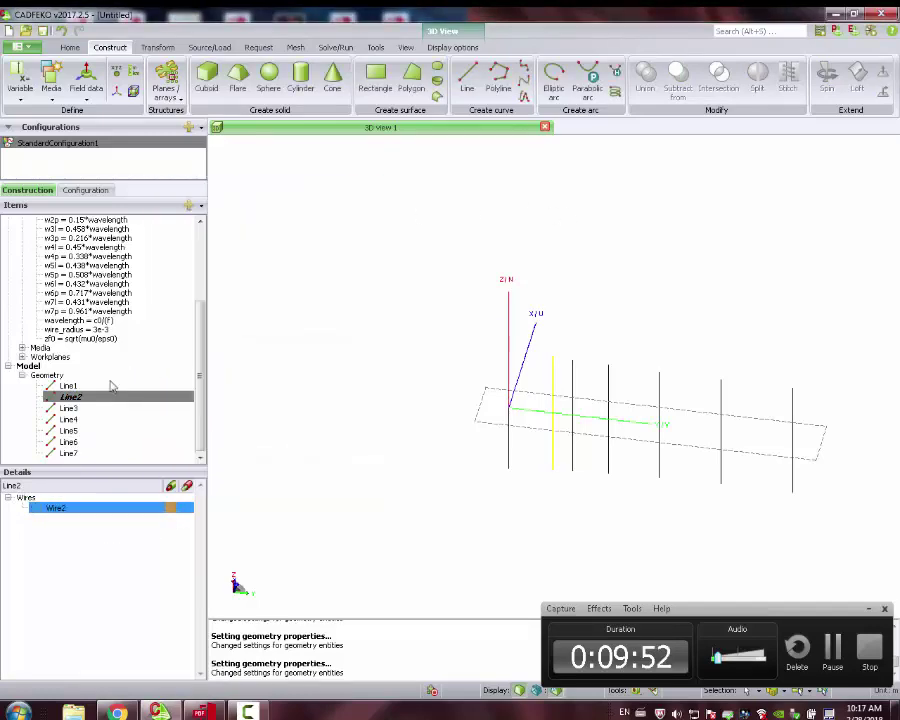
# - Give Line3's Wire3 a local wire radius of wire_radius
pyautogui.click(70, 410)
pyautogui.click(39, 508)
pyautogui.rightClick(39, 508)
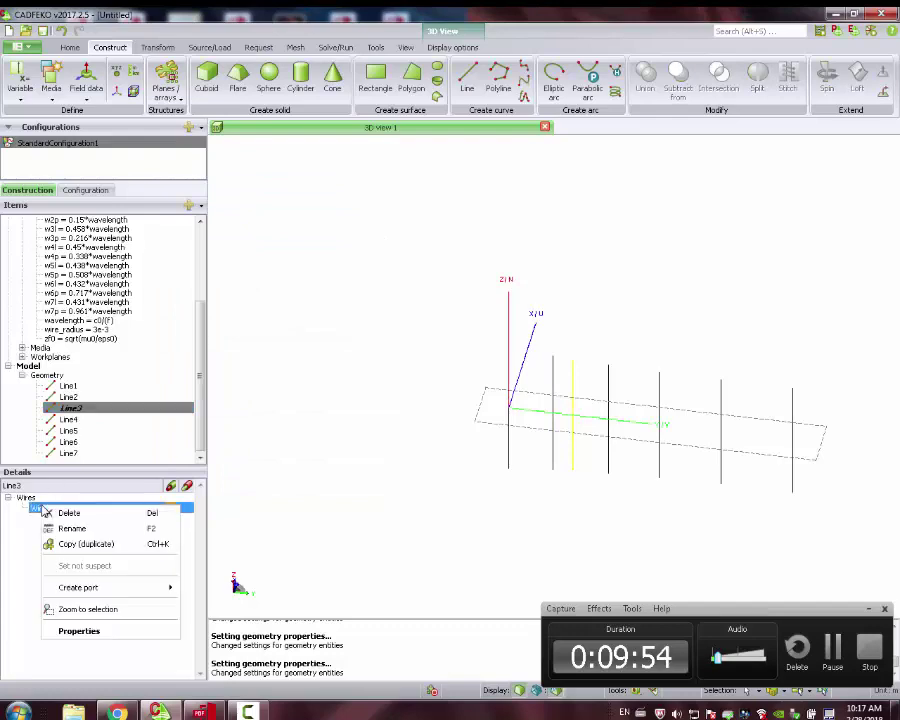
pyautogui.click(82, 630)
pyautogui.click(186, 251)
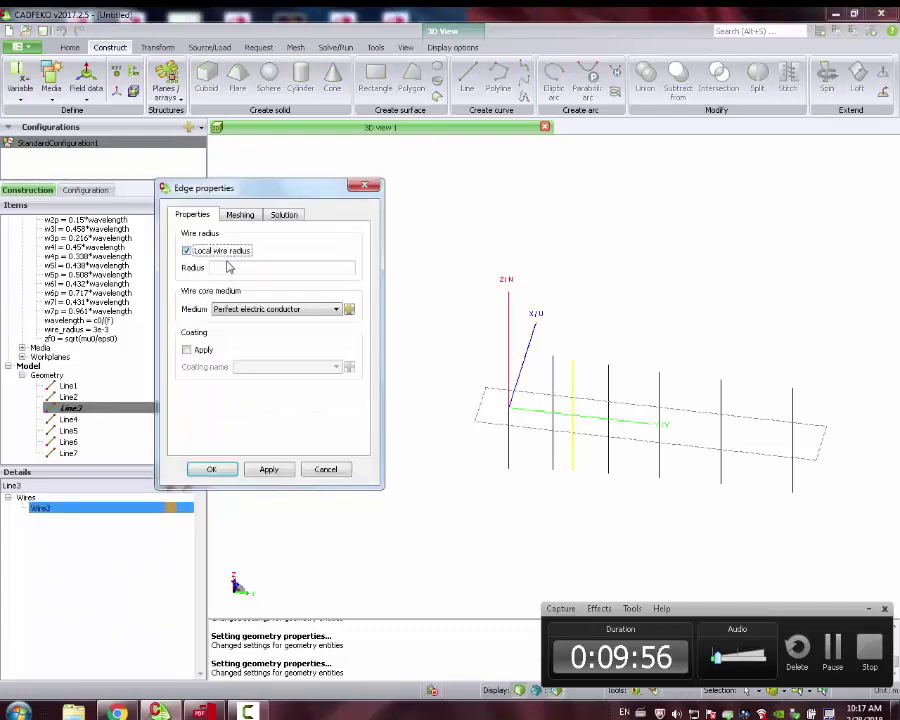
pyautogui.click(282, 268)
pyautogui.write('wire_radius')
pyautogui.click(211, 469)
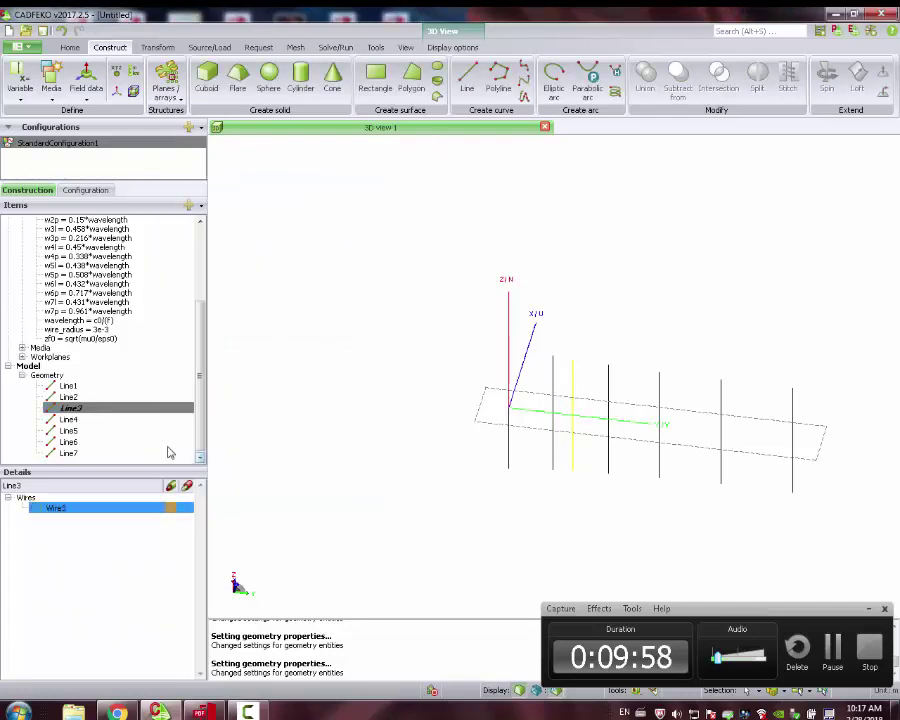
# - Give Line4's Wire4 a local wire radius of wire_radius
pyautogui.click(70, 420)
pyautogui.click(46, 510)
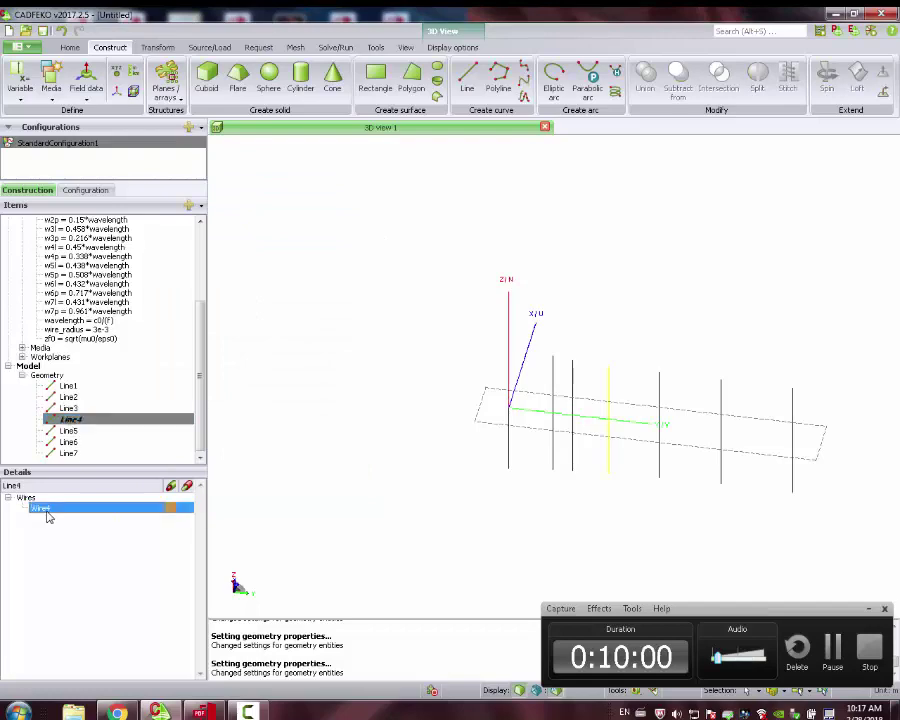
pyautogui.rightClick(49, 512)
pyautogui.click(87, 635)
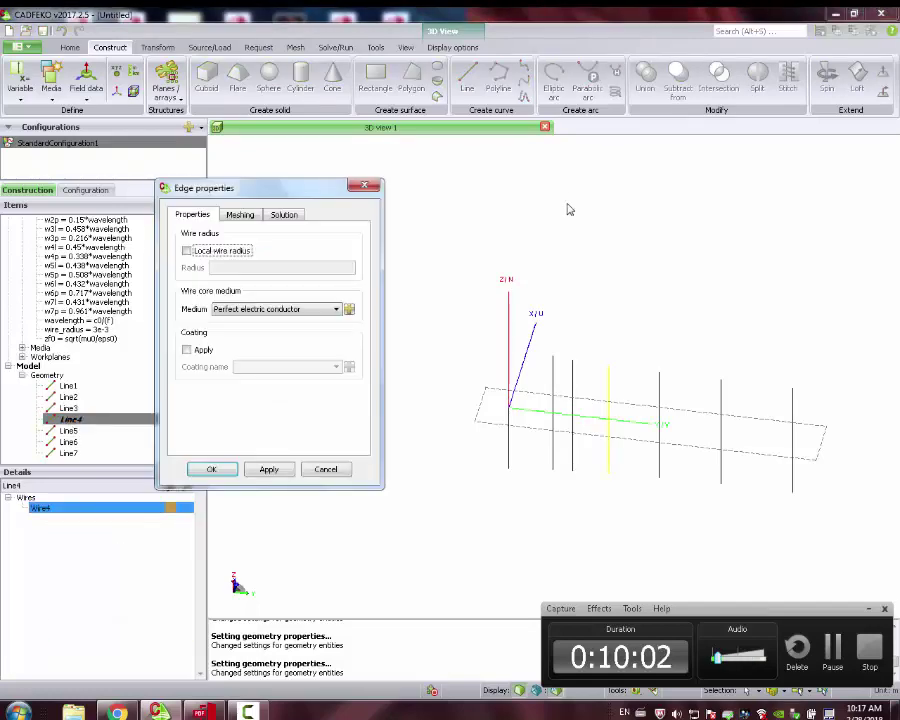
pyautogui.click(220, 251)
pyautogui.click(224, 266)
pyautogui.write('wire_radius')
pyautogui.click(270, 470)
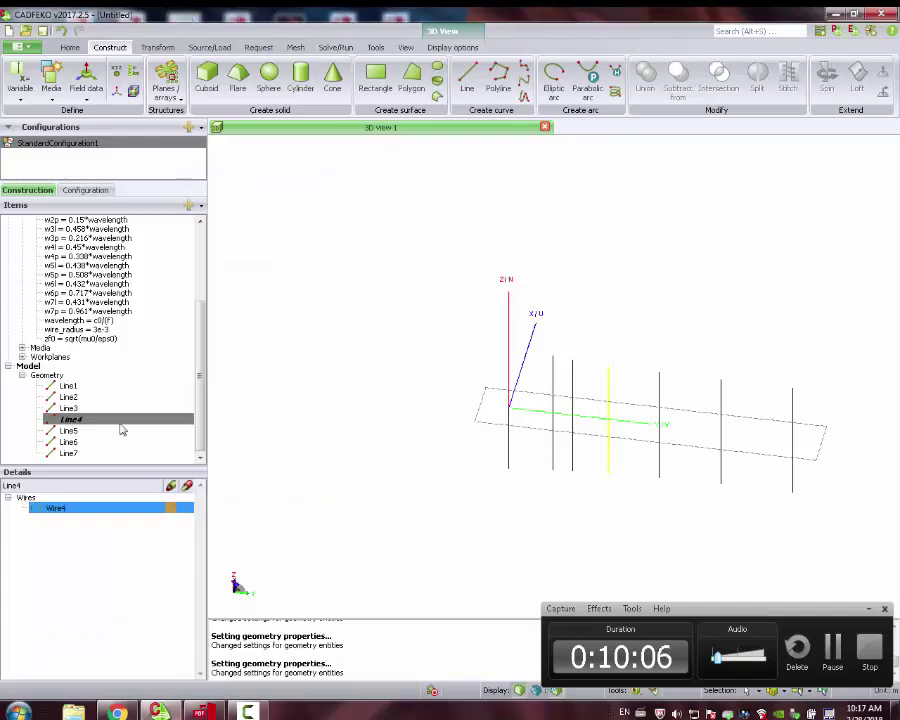
# - Give Line5's Wire5 a local wire radius of wire_radius
pyautogui.click(85, 431)
pyautogui.click(40, 508)
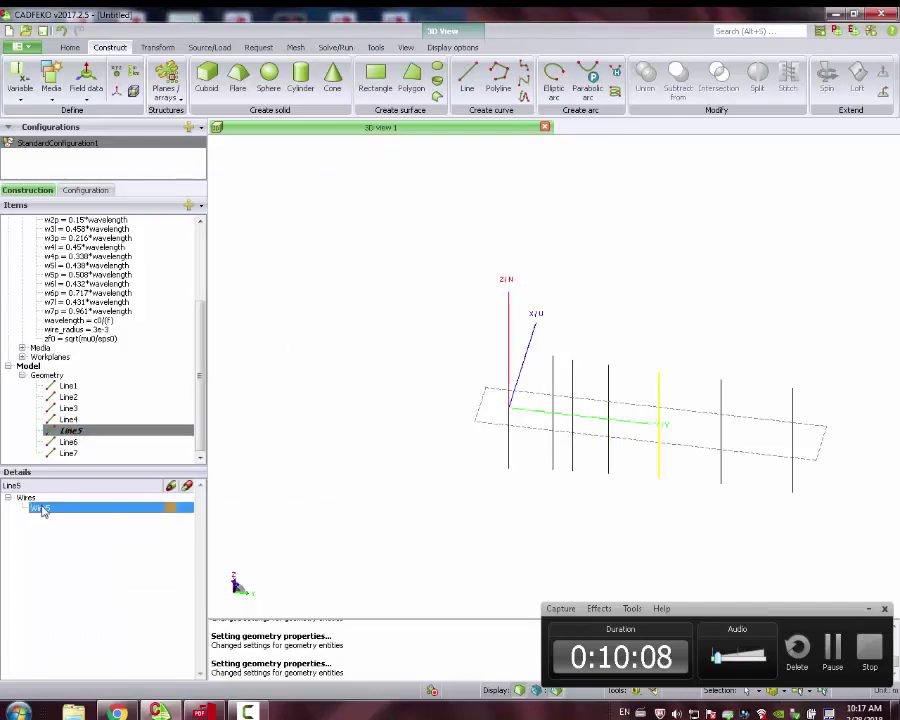
pyautogui.rightClick(40, 508)
pyautogui.click(100, 626)
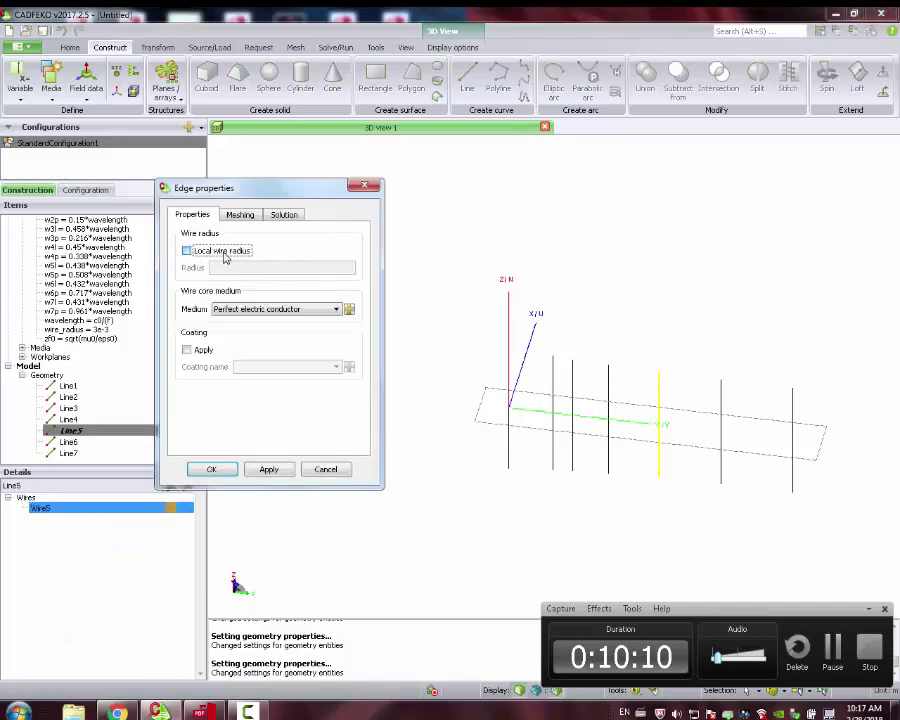
pyautogui.click(186, 251)
pyautogui.click(273, 265)
pyautogui.write('wire_radius')
pyautogui.click(268, 468)
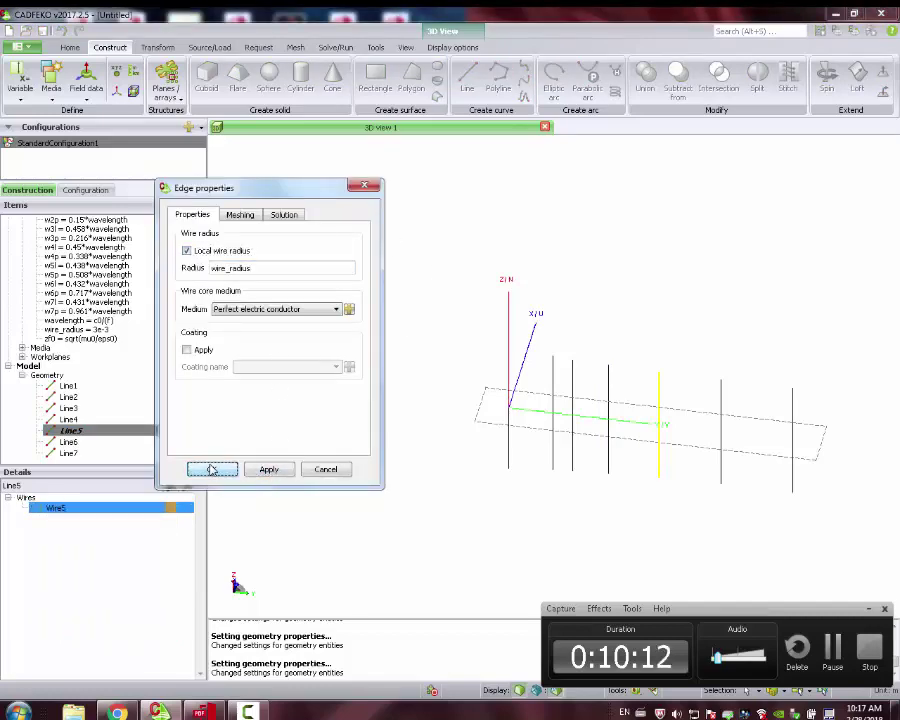
pyautogui.click(205, 469)
# - Give Line6's Wire6 a local wire radius of wire_radius
pyautogui.click(68, 441)
pyautogui.rightClick(66, 441)
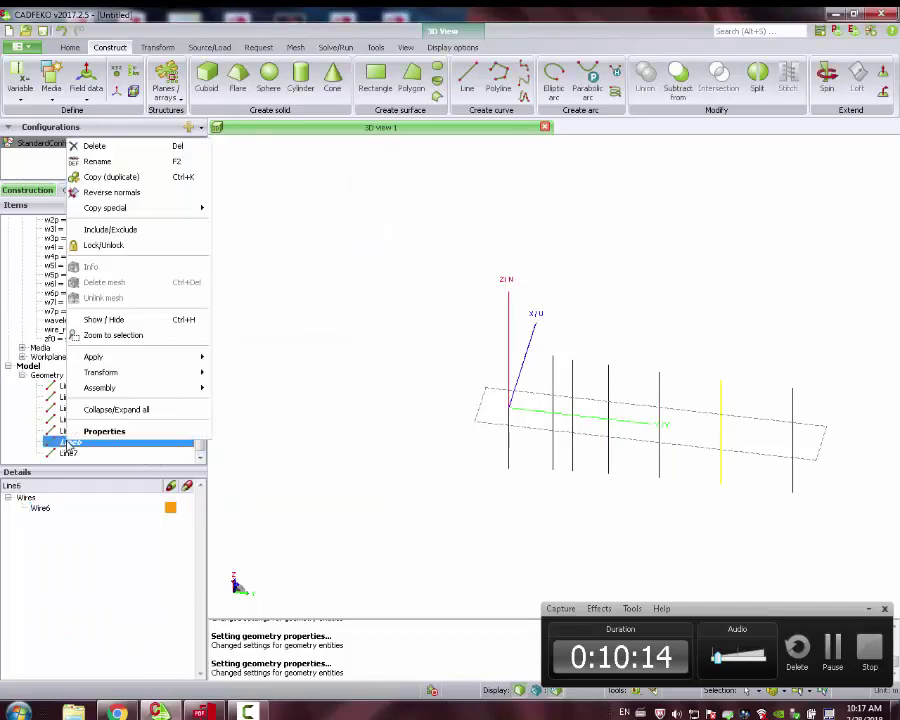
pyautogui.click(52, 509)
pyautogui.rightClick(52, 509)
pyautogui.click(95, 627)
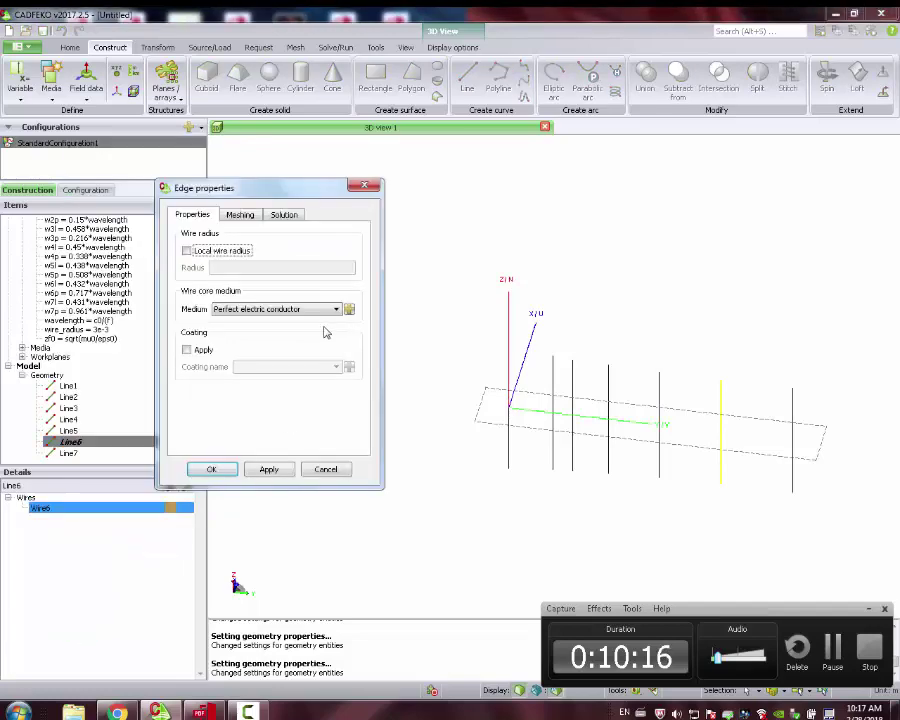
pyautogui.click(248, 251)
pyautogui.click(253, 268)
pyautogui.write('wire_radius')
pyautogui.click(266, 470)
pyautogui.click(216, 468)
# - Give Line7's Wire7 a local wire radius of wire_radius
pyautogui.click(70, 454)
pyautogui.rightClick(70, 455)
pyautogui.click(44, 509)
pyautogui.rightClick(44, 509)
pyautogui.click(80, 634)
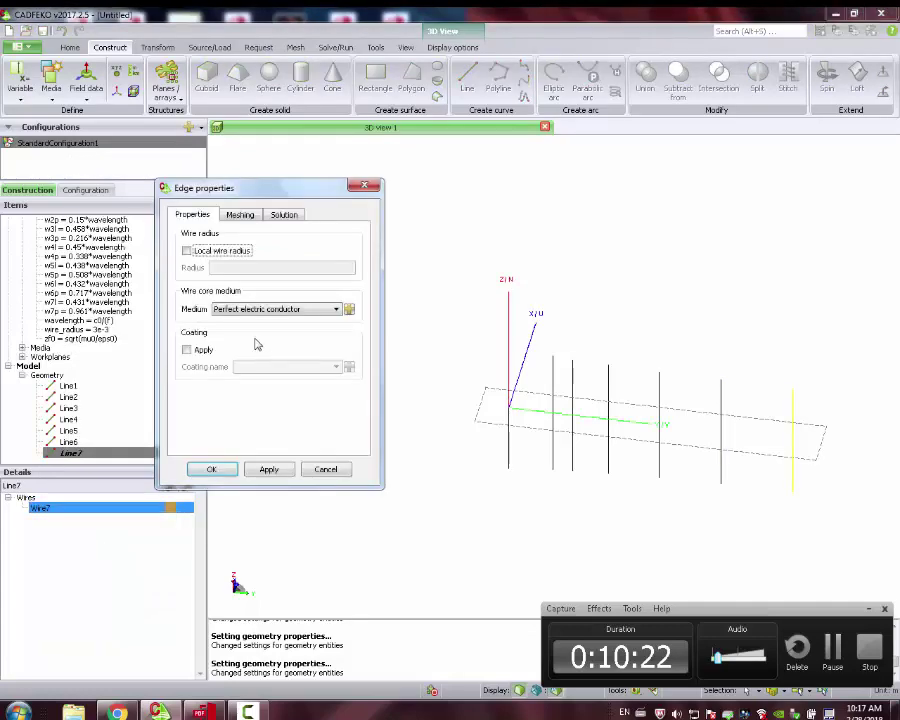
pyautogui.click(226, 252)
pyautogui.click(235, 268)
pyautogui.write('wire_radius')
pyautogui.click(252, 471)
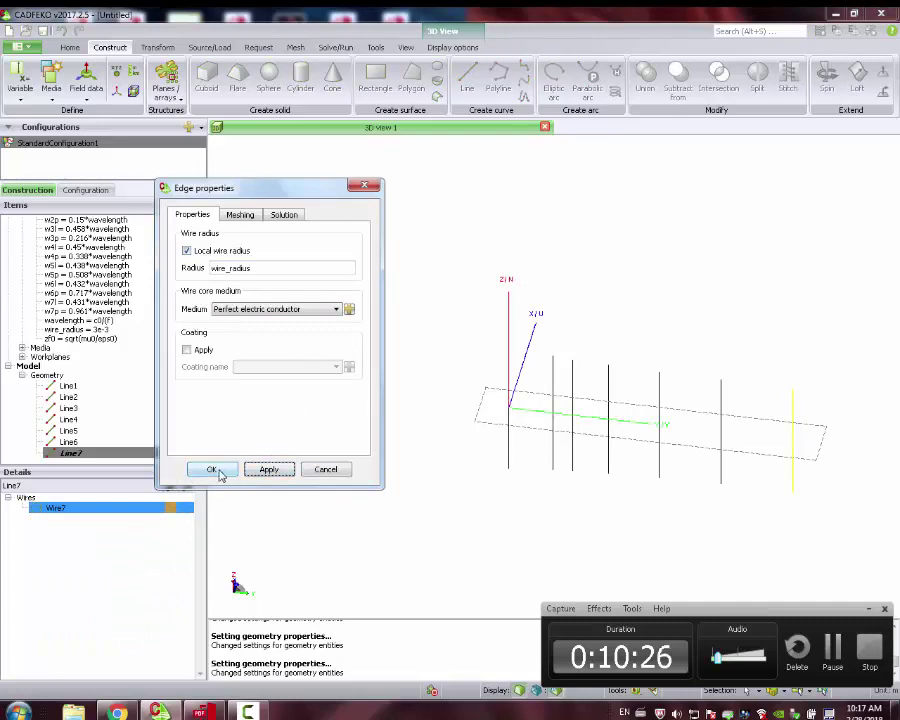
pyautogui.click(212, 469)
# - Orbit the view so the antenna stands upright with the Z axis vertical
pyautogui.moveTo(388, 461); pyautogui.dragTo(370, 380)
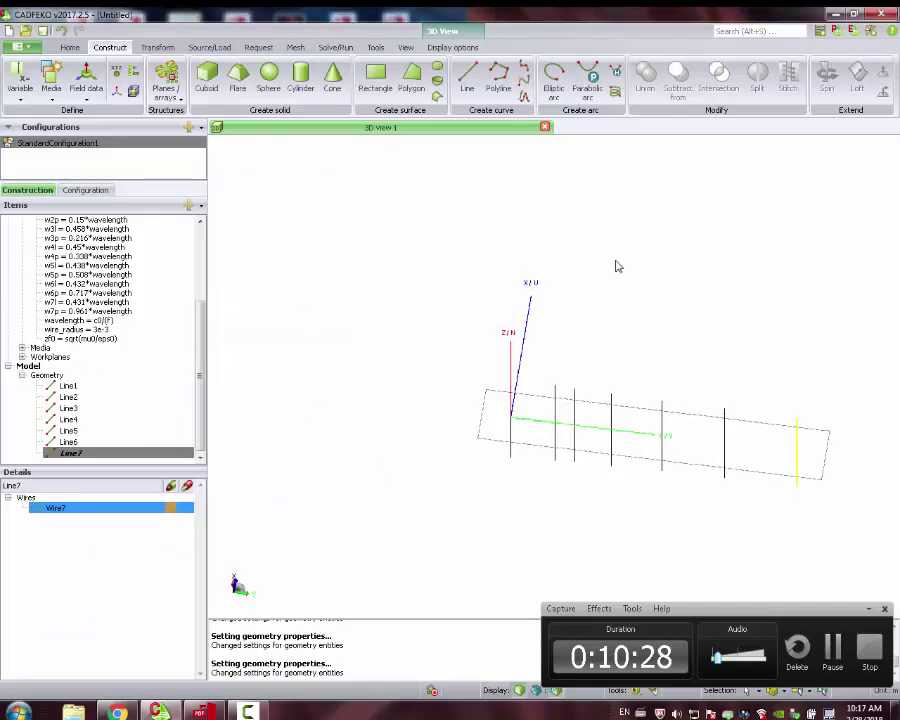
pyautogui.moveTo(617, 266); pyautogui.dragTo(571, 473)
pyautogui.moveTo(560, 416); pyautogui.dragTo(560, 440)
pyautogui.click(159, 48)
# - Try a middle wire port on Line2, then cancel the incomplete port setup
pyautogui.click(202, 48)
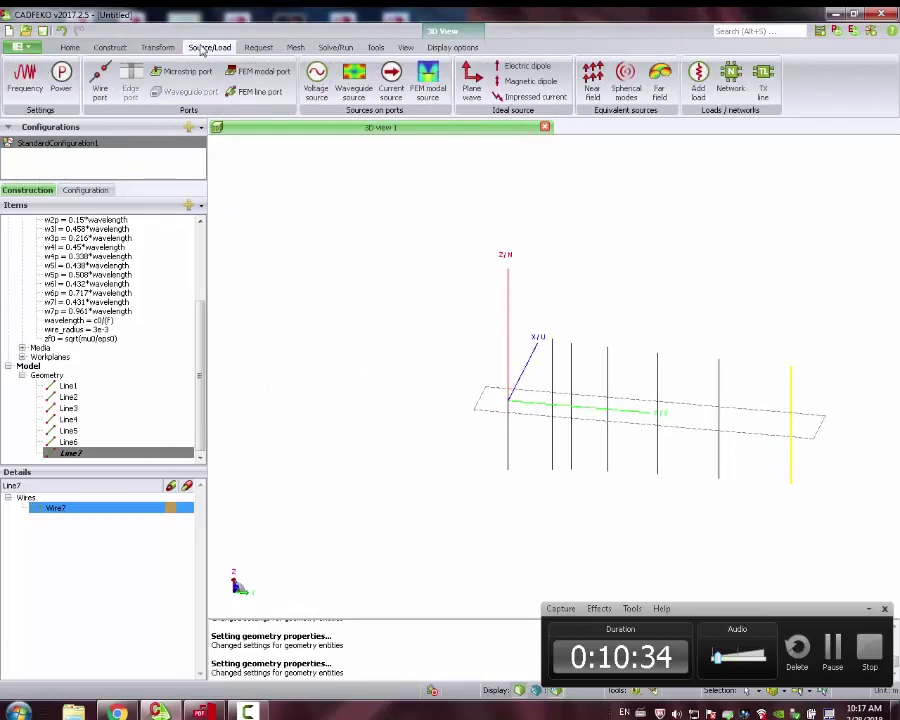
pyautogui.click(74, 398)
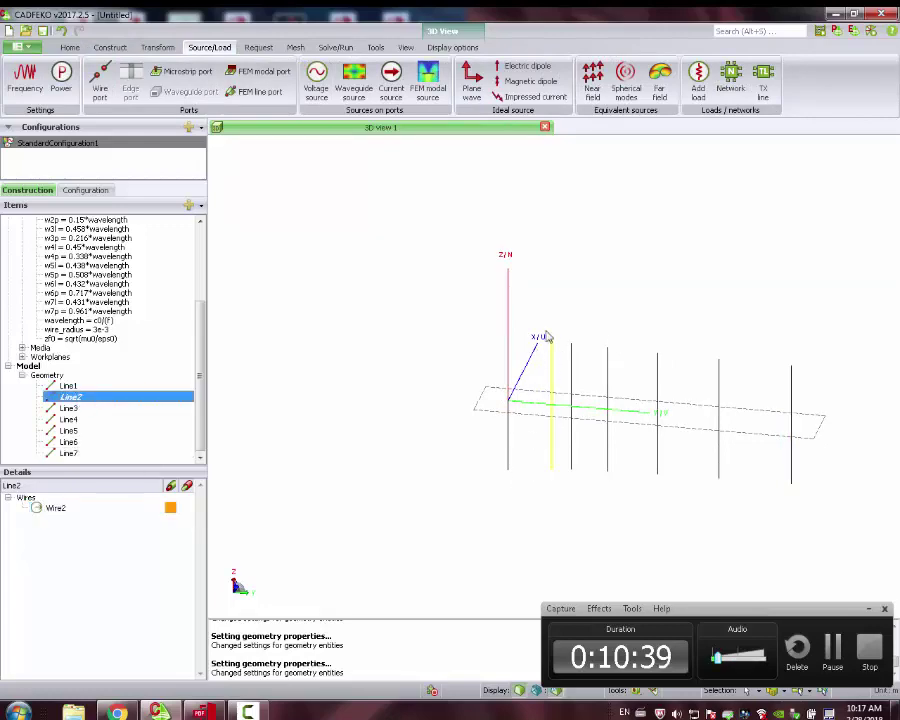
pyautogui.click(99, 78)
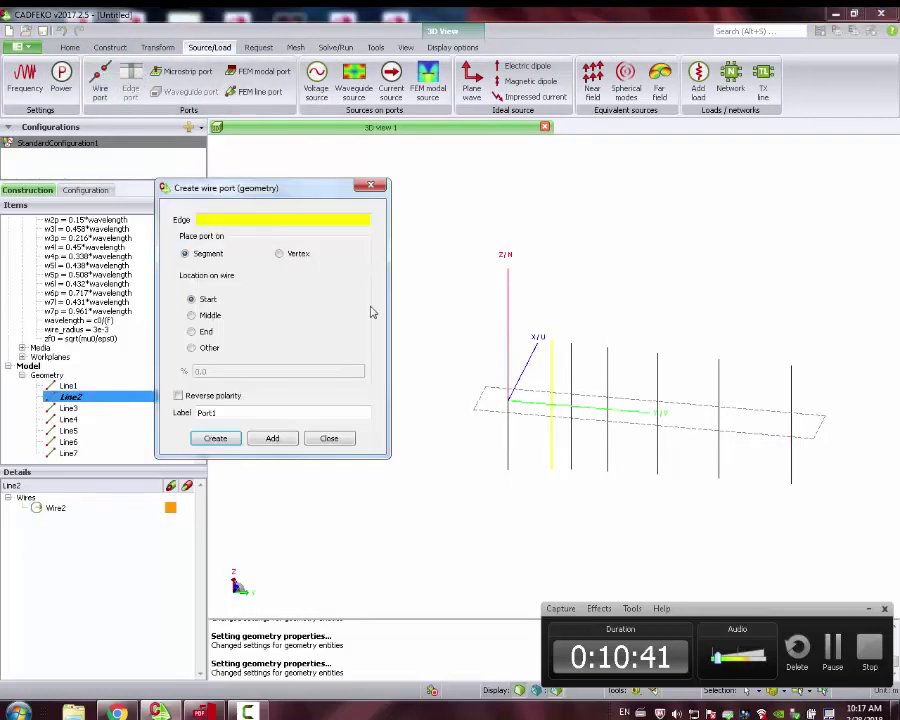
pyautogui.click(200, 315)
pyautogui.click(270, 442)
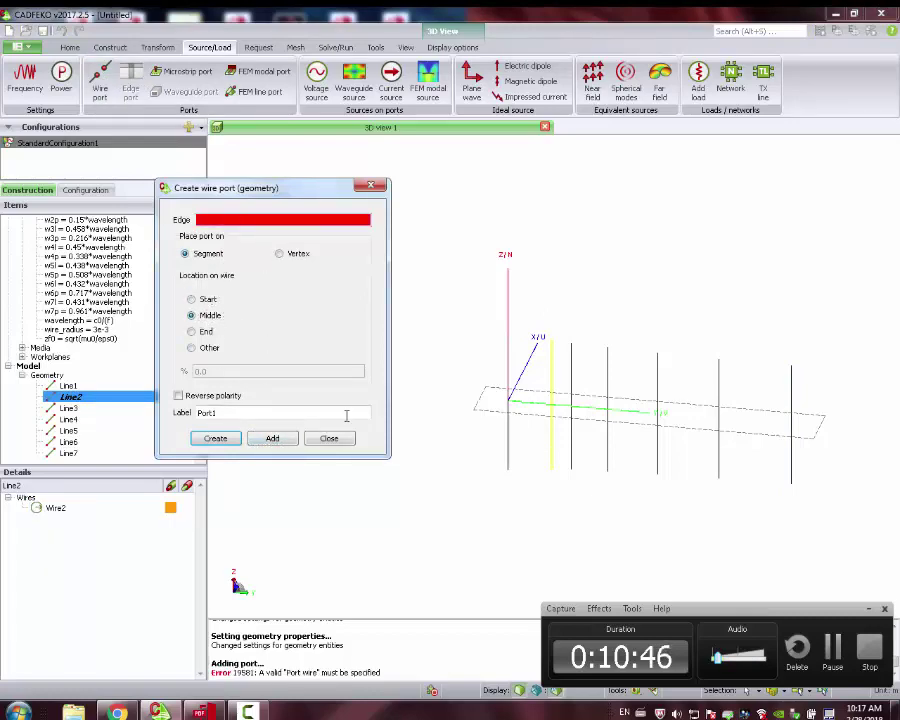
pyautogui.click(330, 441)
# - Create Port1 at Wire2's middle and drive it with VoltageSource1
pyautogui.click(68, 508)
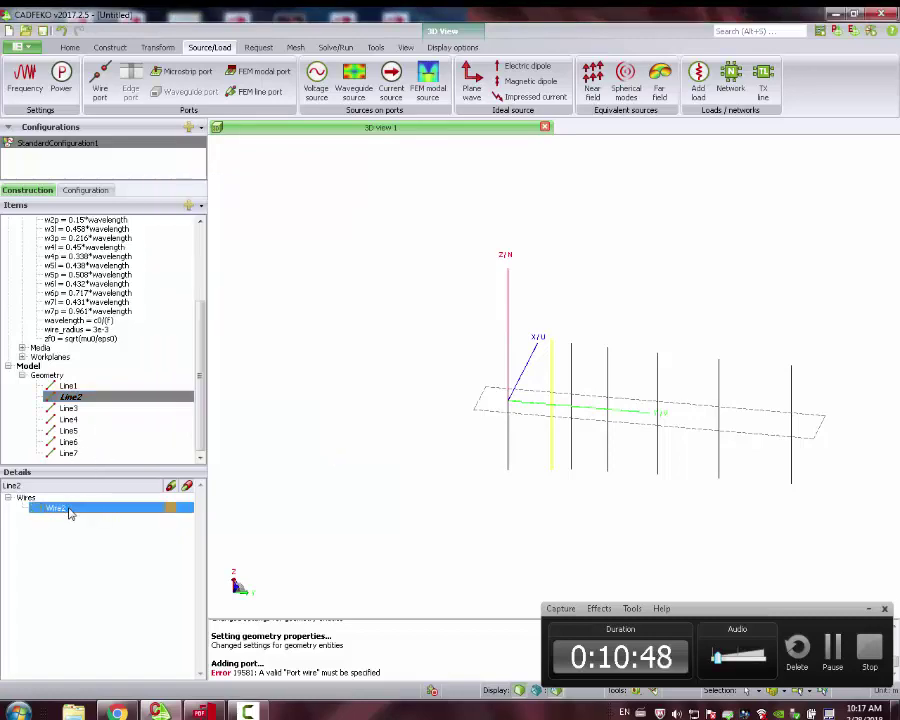
pyautogui.click(112, 84)
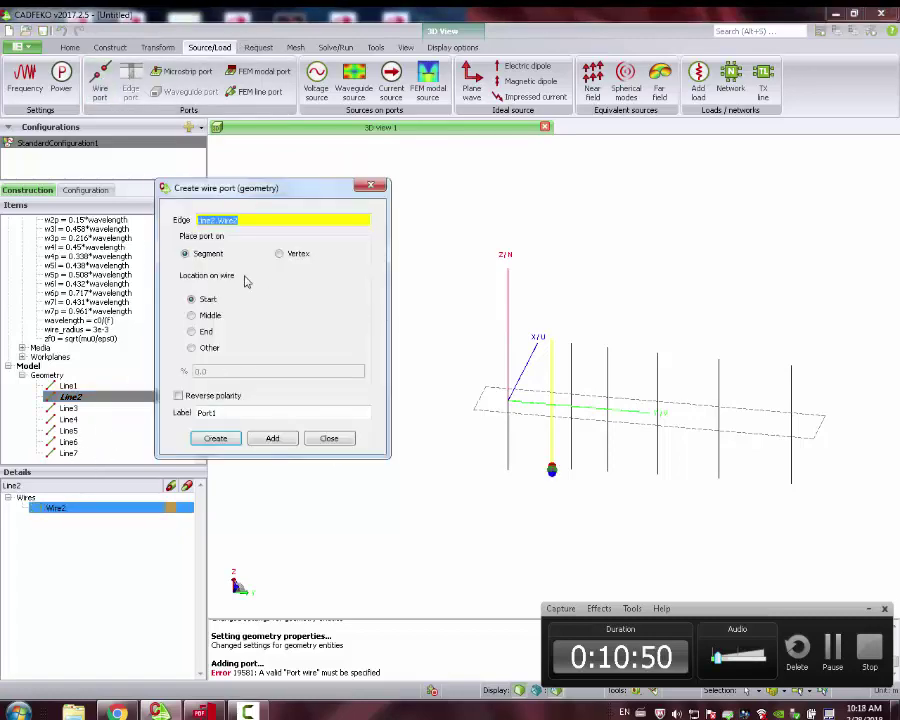
pyautogui.click(212, 316)
pyautogui.click(227, 446)
pyautogui.click(316, 76)
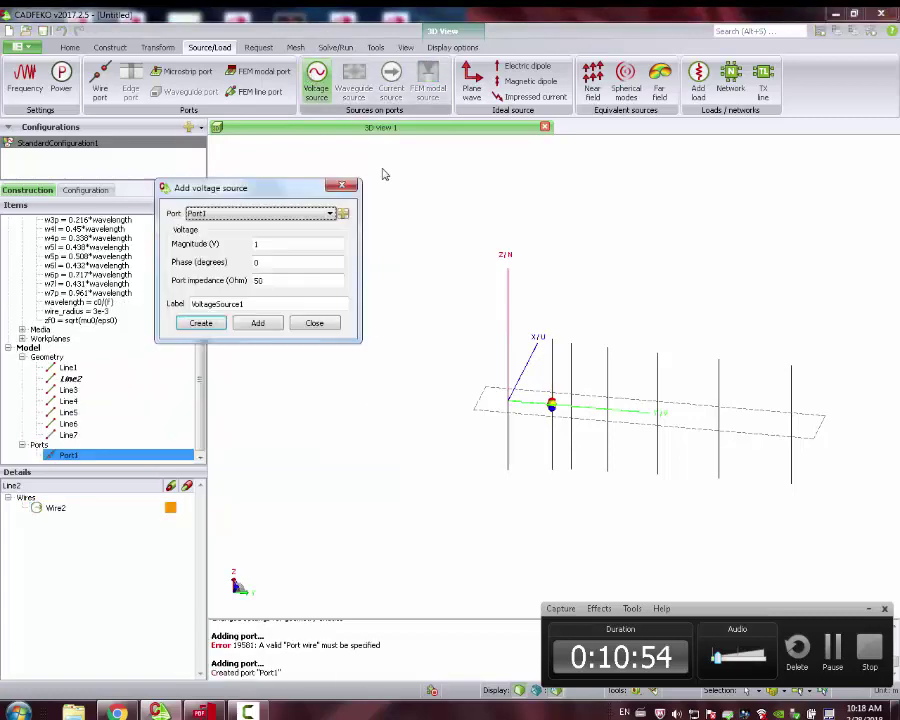
pyautogui.click(201, 323)
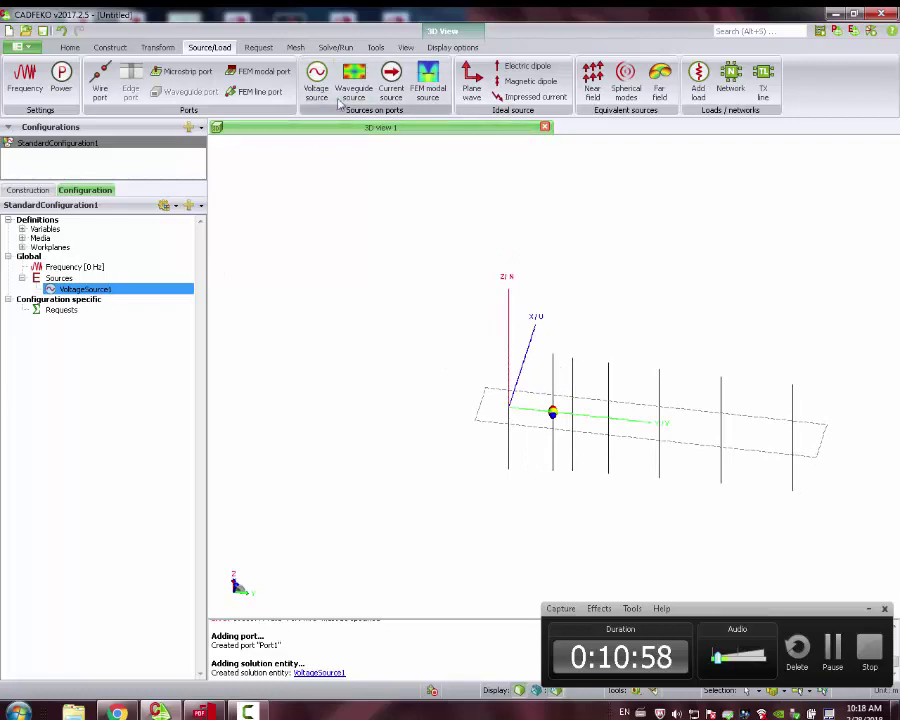
# - Set the solution frequency to 21 linearly spaced discrete points from fmin to fmax
pyautogui.click(25, 78)
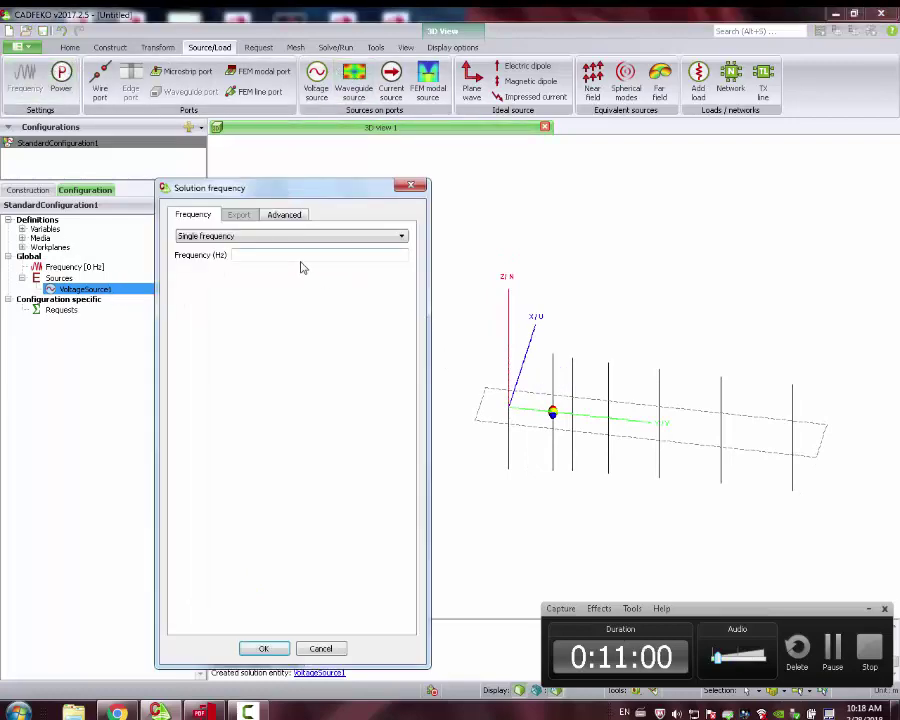
pyautogui.click(326, 238)
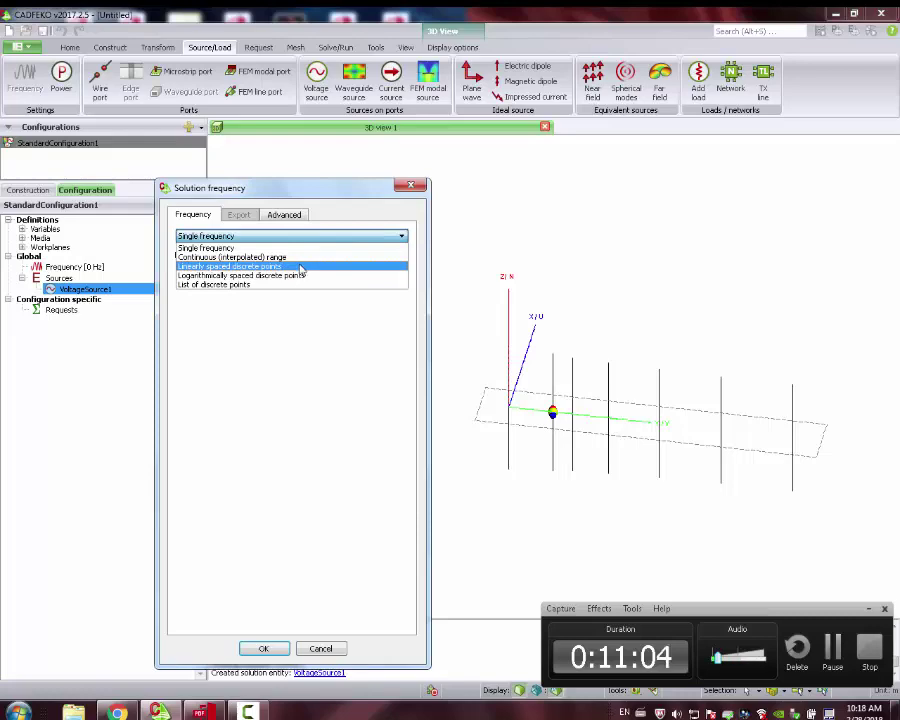
pyautogui.click(300, 267)
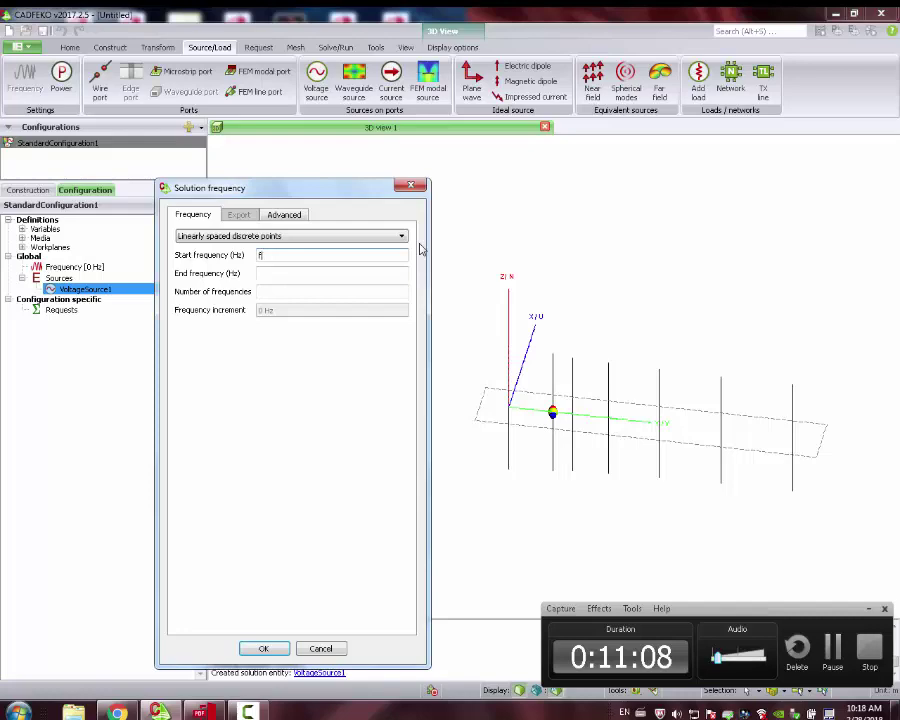
pyautogui.write('fmin')
pyautogui.press('Tab')
pyautogui.write('fmax')
pyautogui.press('Tab')
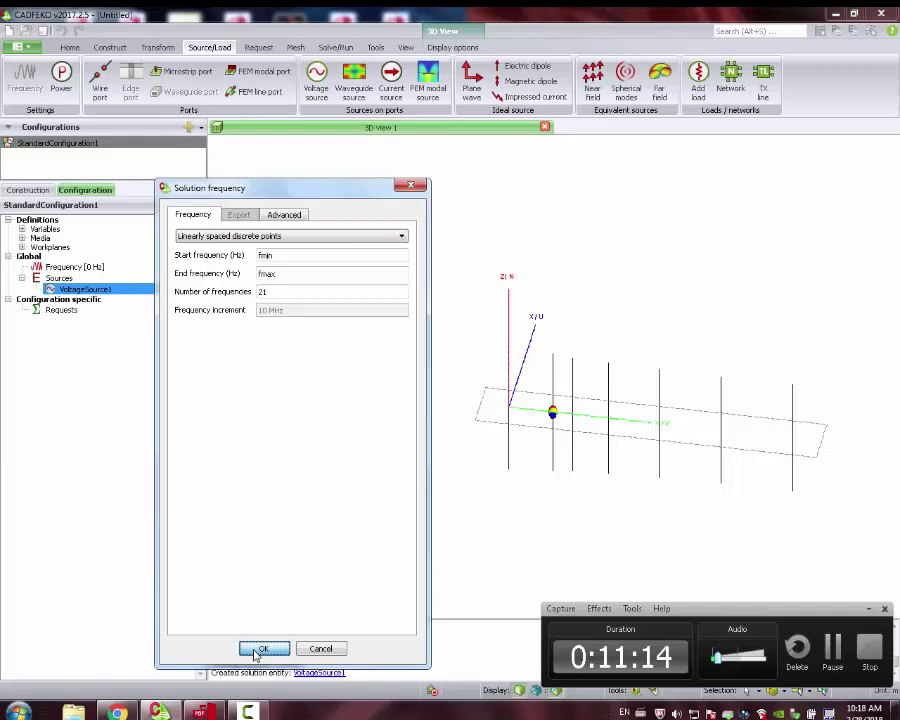
pyautogui.click(257, 653)
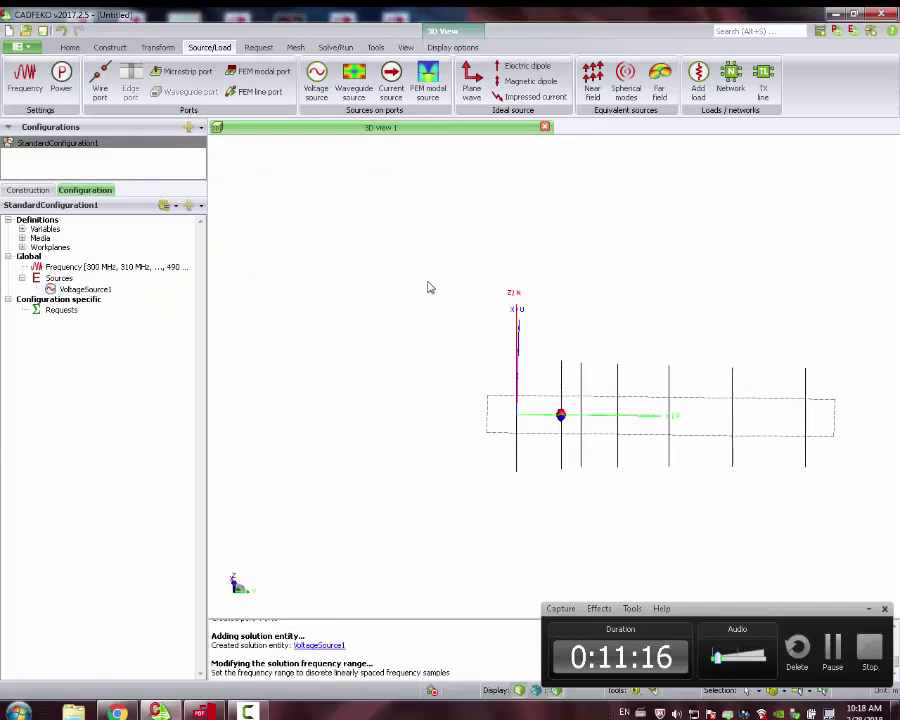
# - Add a wire currents request, Currents1
pyautogui.click(259, 48)
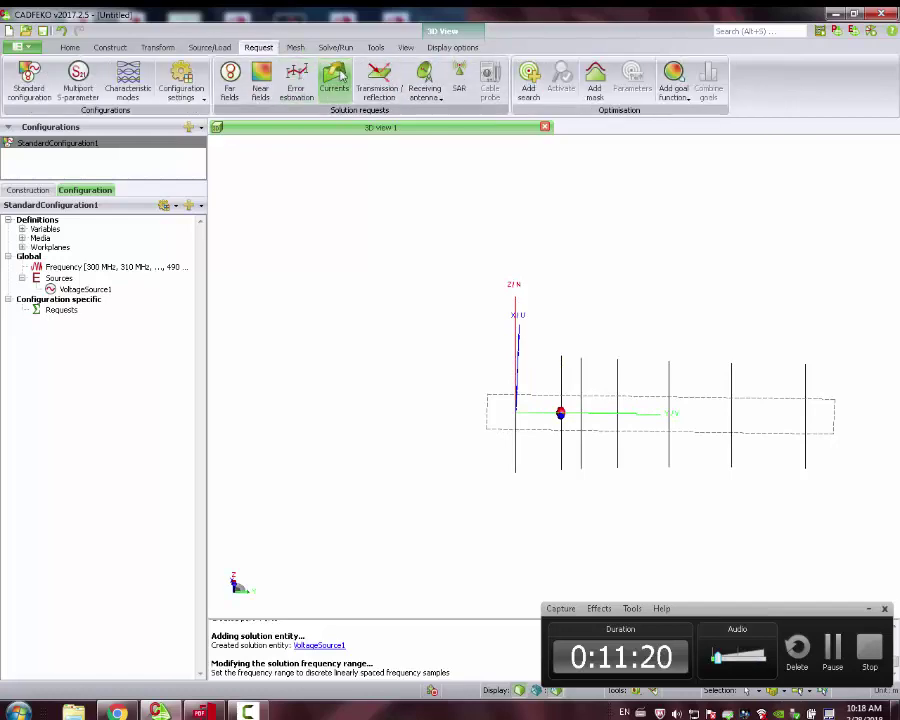
pyautogui.click(334, 80)
pyautogui.click(214, 361)
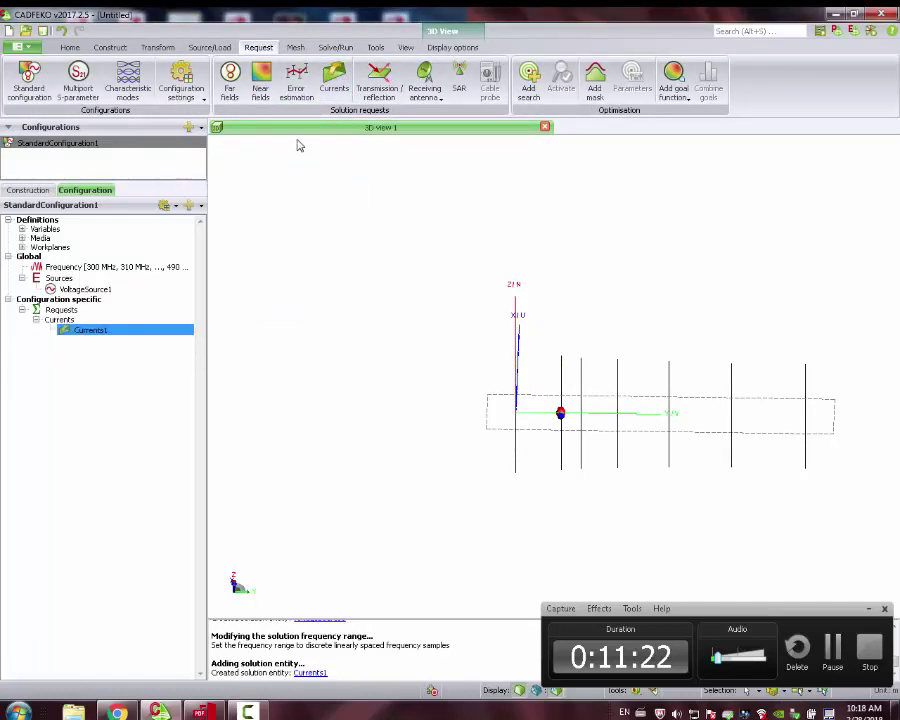
# - Add a full 3D far-field request, FarField1, and hide its sphere in the view
pyautogui.click(231, 77)
pyautogui.click(240, 451)
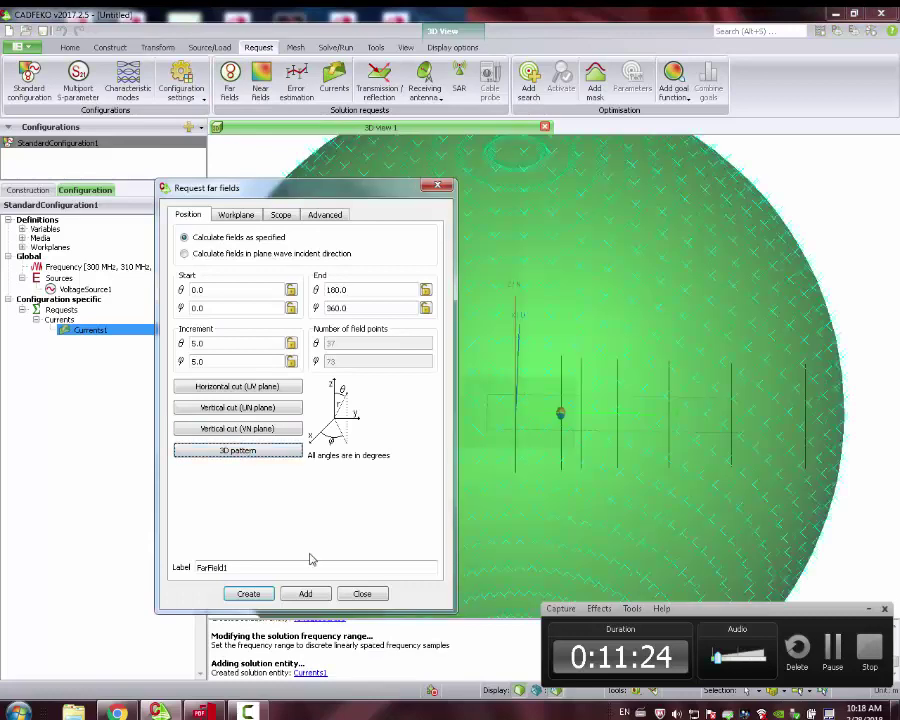
pyautogui.click(249, 594)
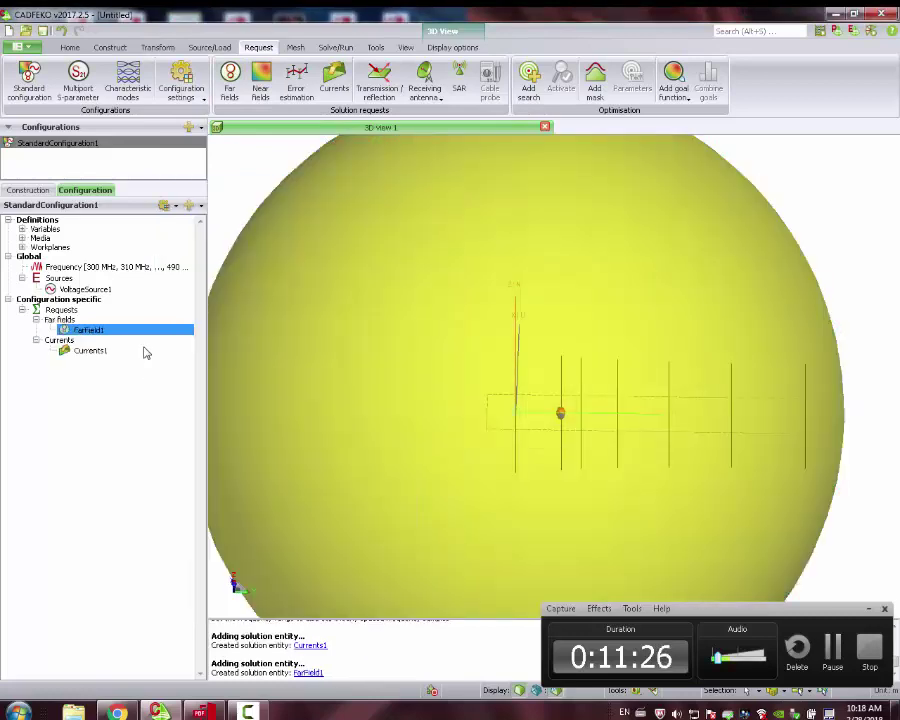
pyautogui.rightClick(95, 334)
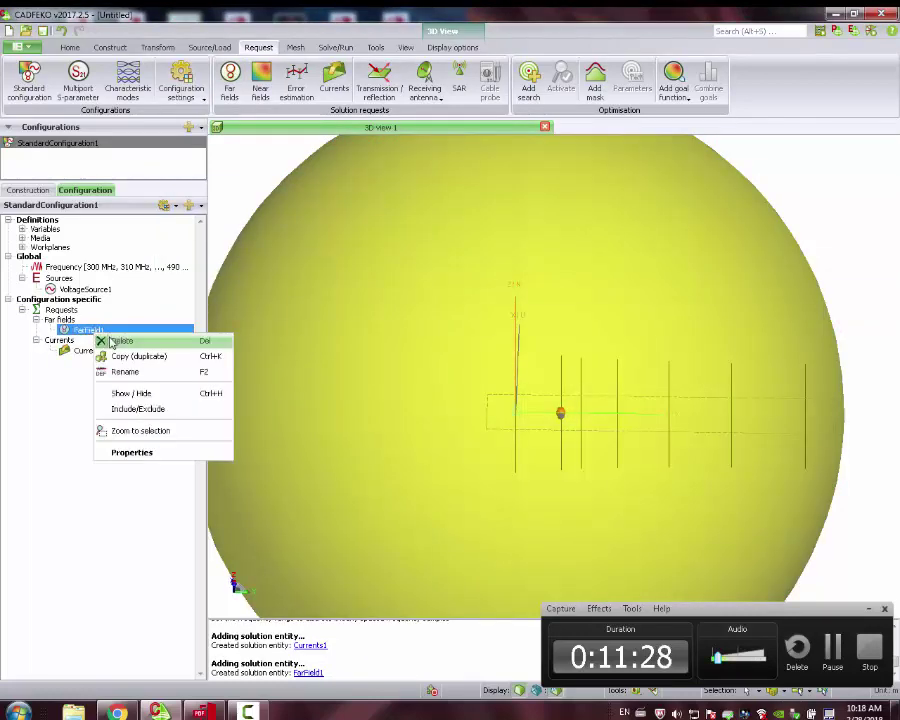
pyautogui.click(131, 393)
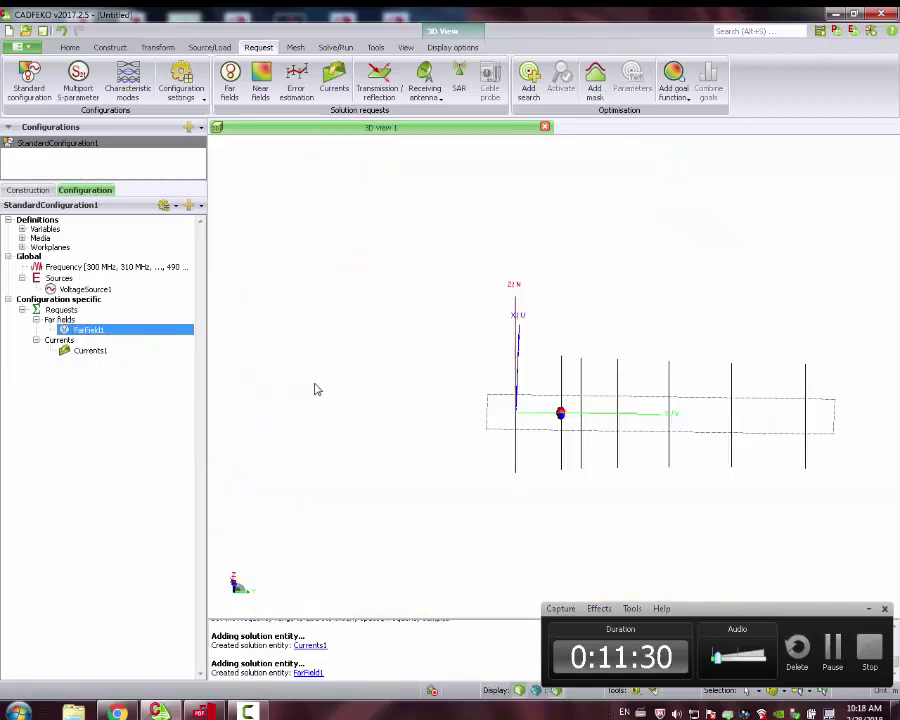
# - Start a near-field request with start coordinates -2, -2 and end coordinates 2, 2
pyautogui.click(263, 86)
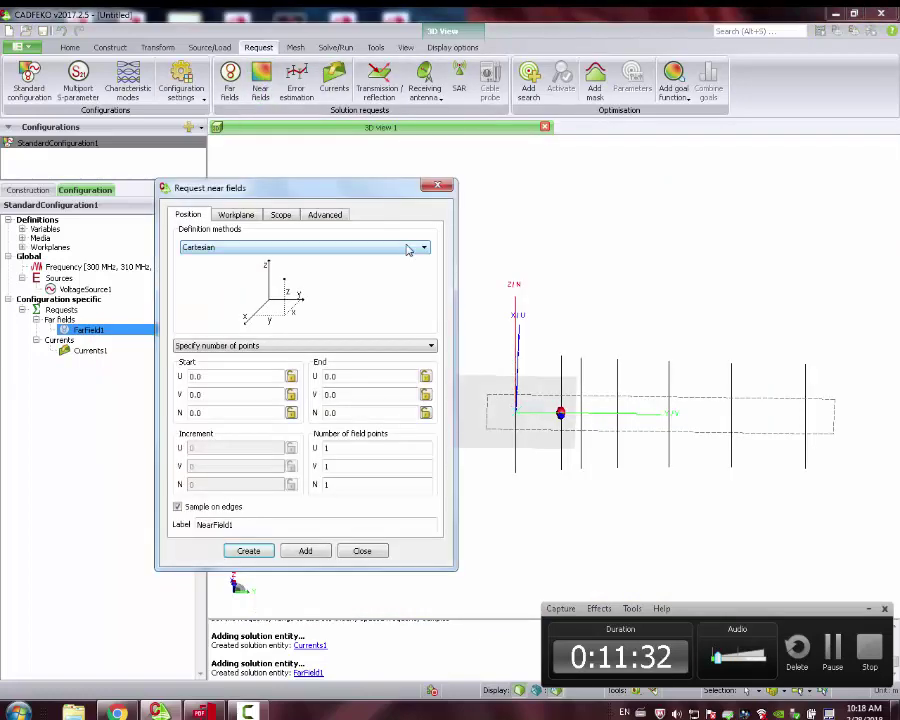
pyautogui.moveTo(560, 320); pyautogui.dragTo(620, 392)
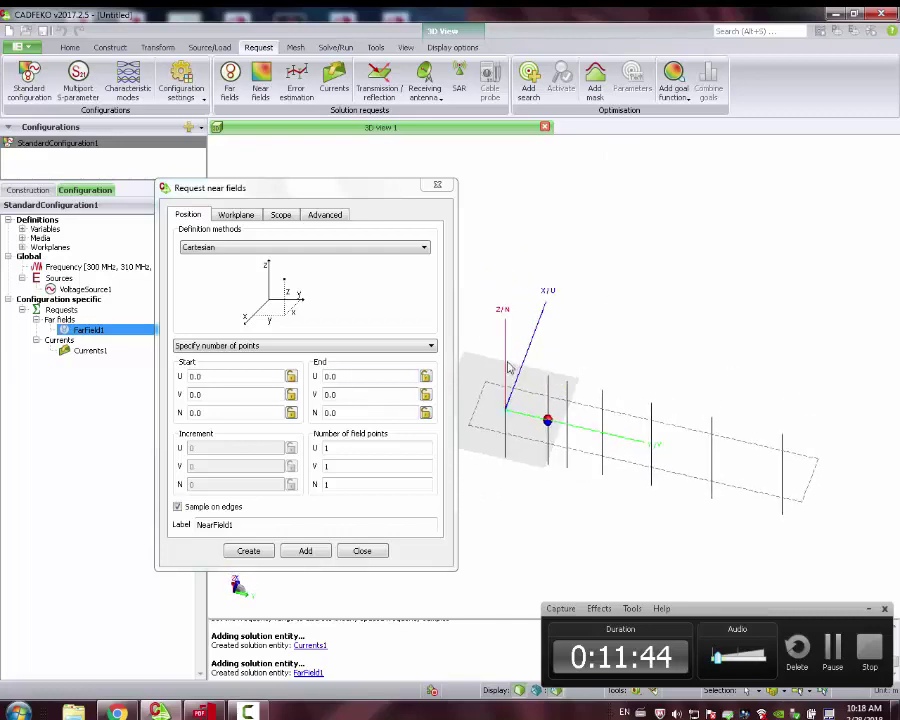
pyautogui.click(213, 392)
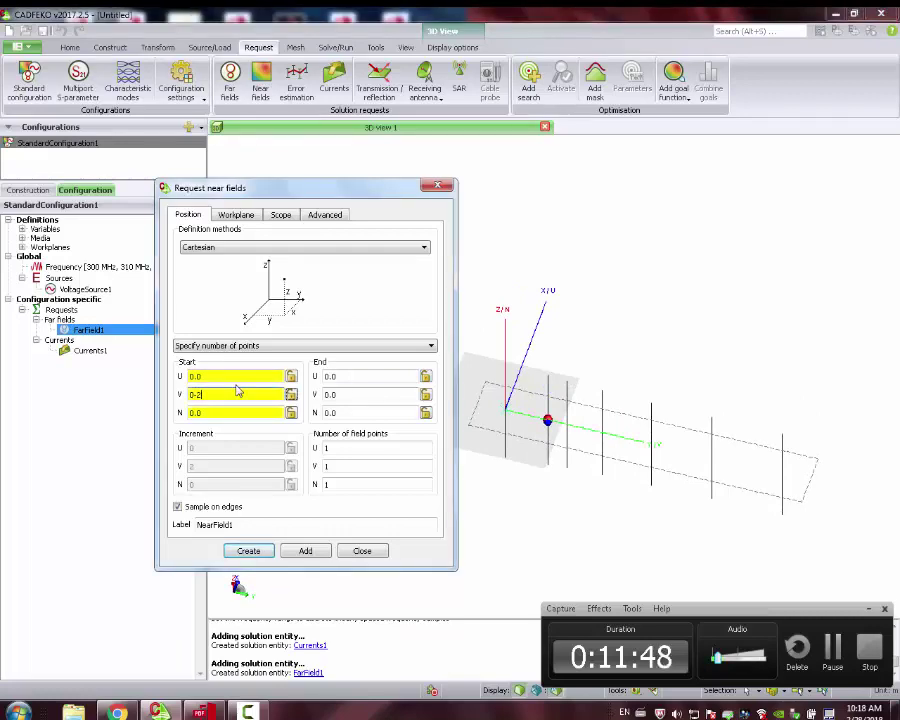
pyautogui.write('-2')
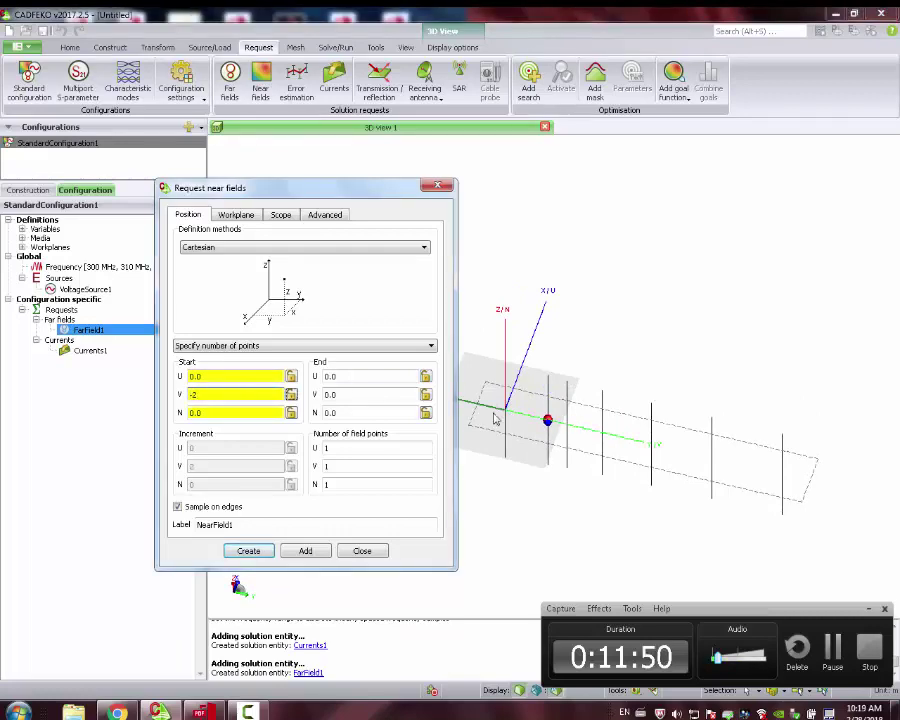
pyautogui.press('Tab')
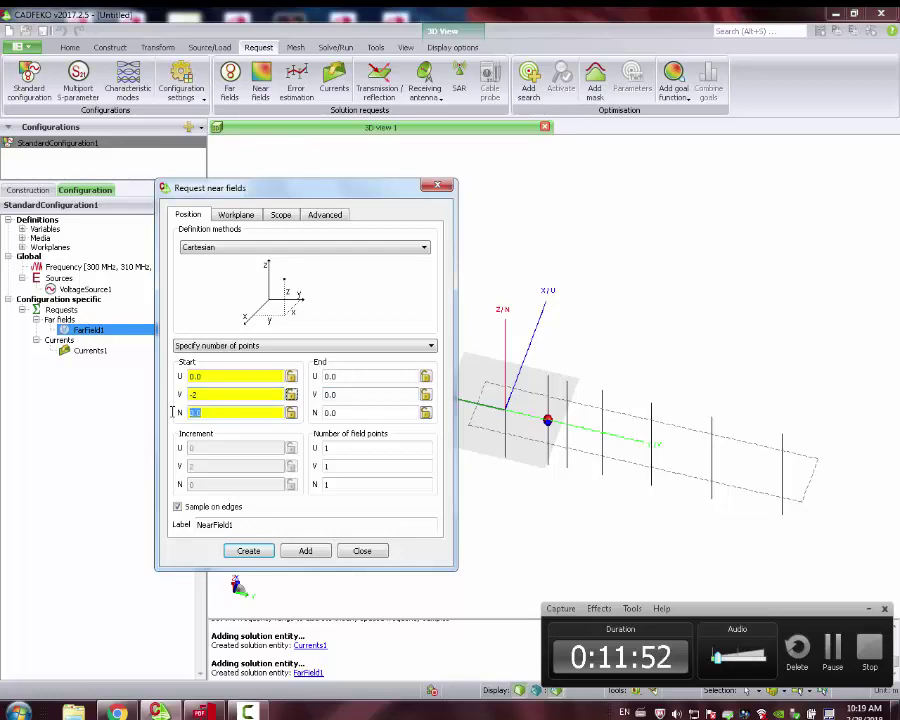
pyautogui.write('-2')
pyautogui.click(400, 395)
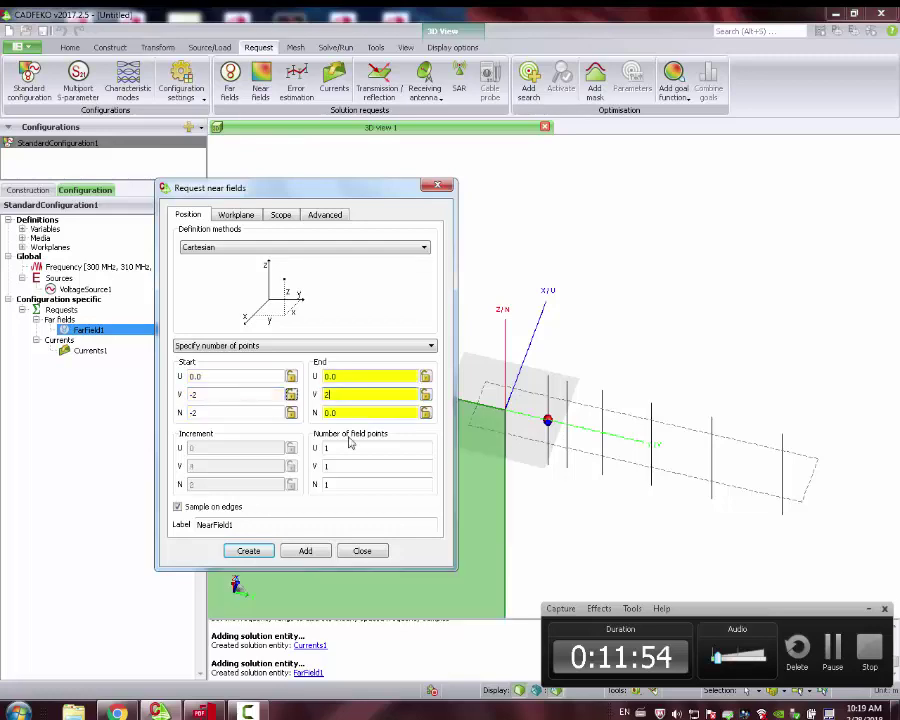
pyautogui.write('2')
pyautogui.click(345, 412)
pyautogui.write('2')
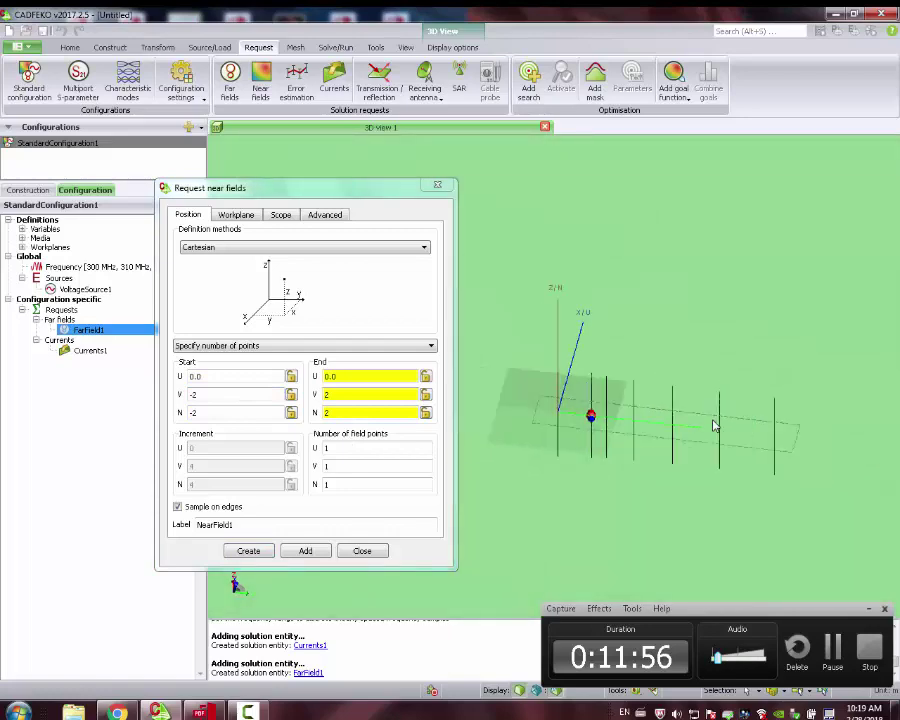
pyautogui.scroll(-2, 720, 422)
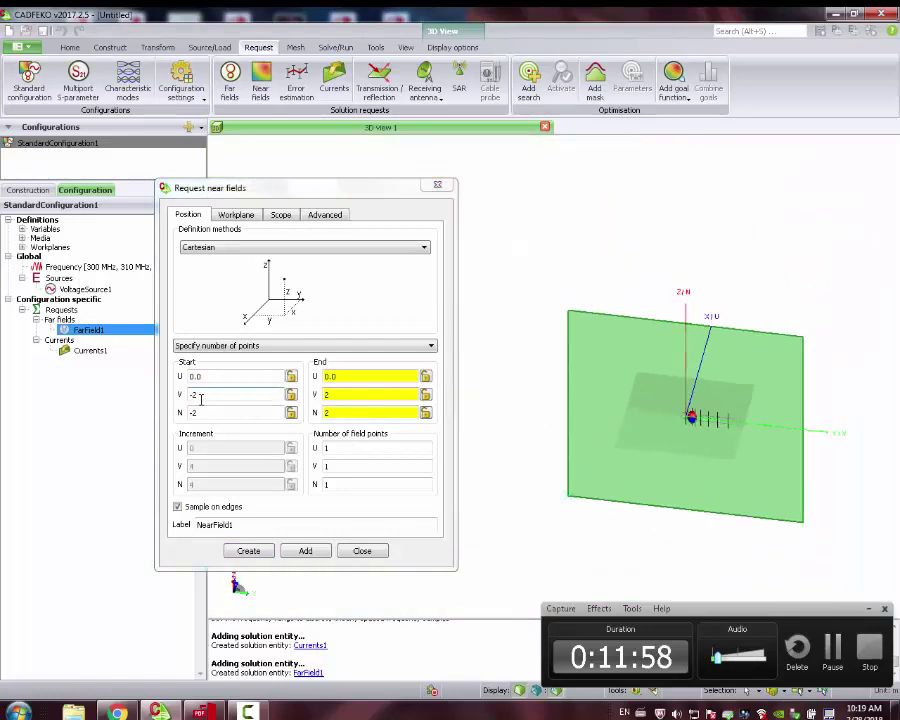
# - Change the start value to -1, set 21 by 21 field points, and create NearField1
pyautogui.moveTo(197, 395); pyautogui.dragTo(176, 394)
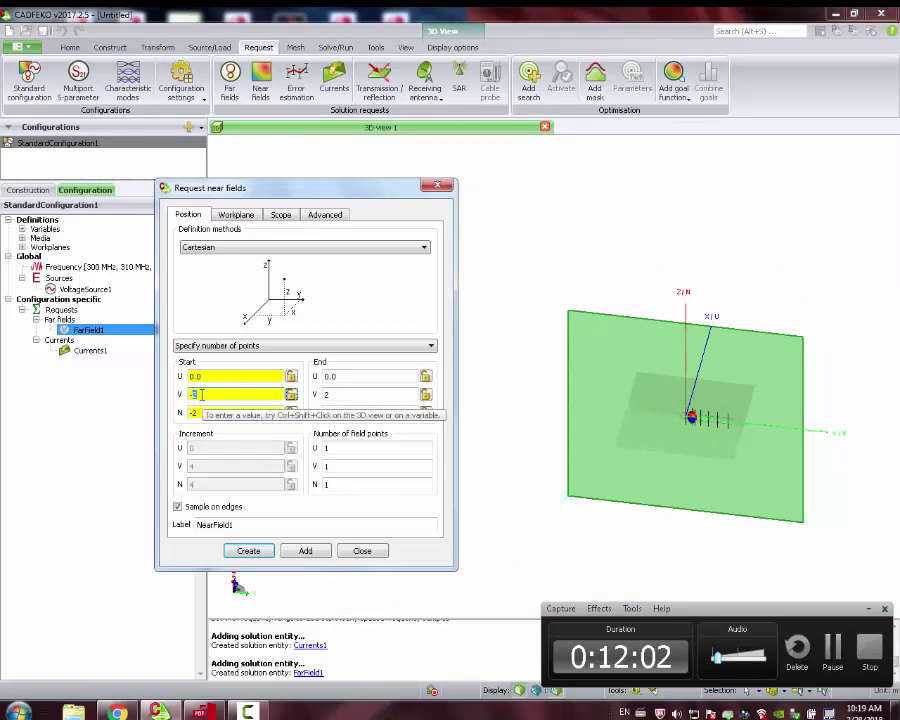
pyautogui.write('-1')
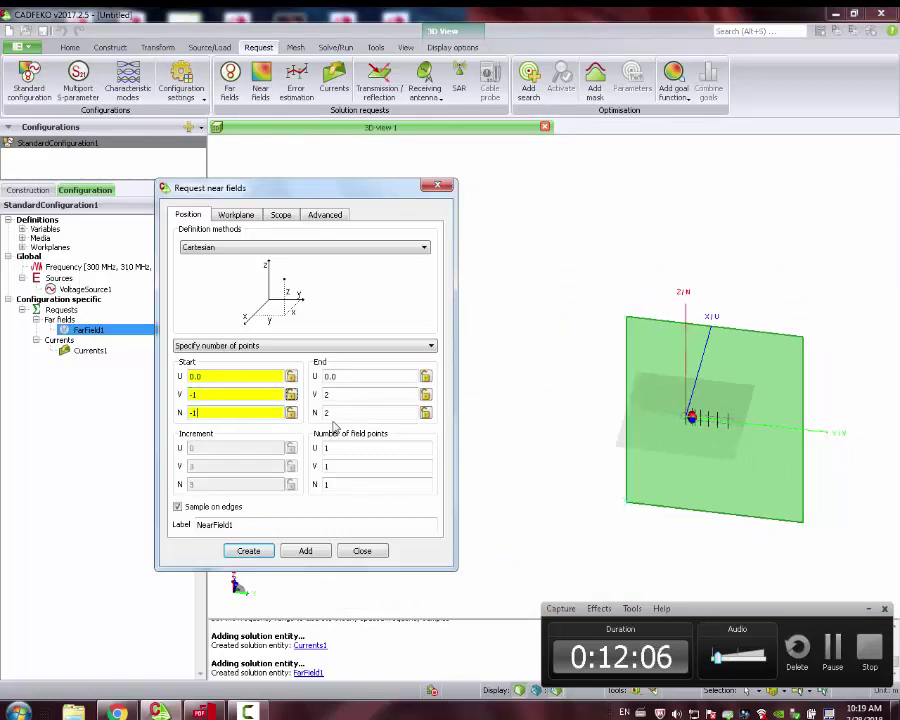
pyautogui.click(339, 413)
pyautogui.moveTo(623, 398); pyautogui.dragTo(615, 418)
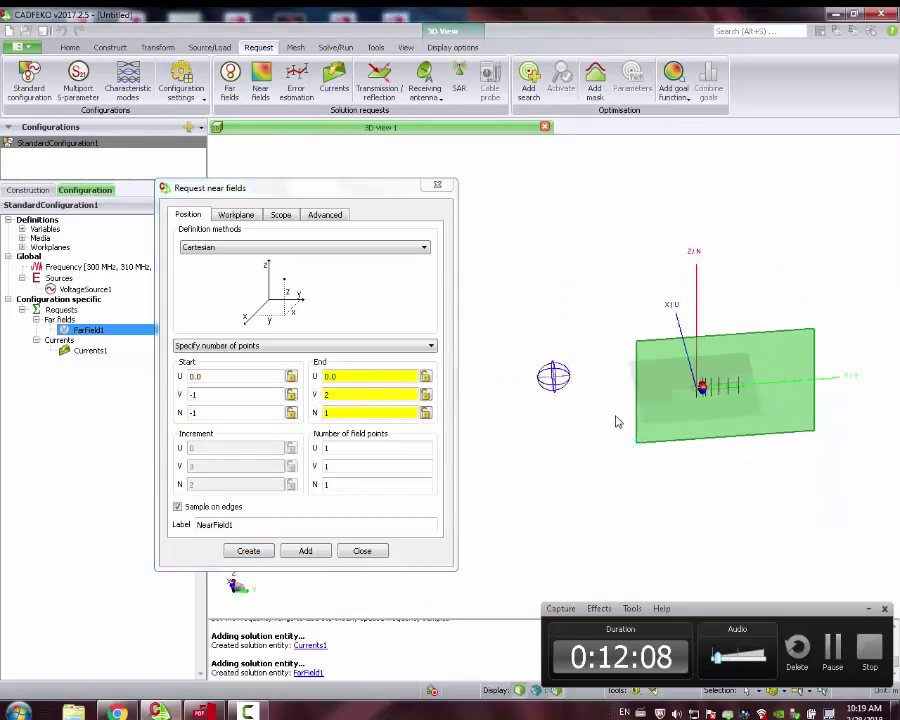
pyautogui.click(233, 395)
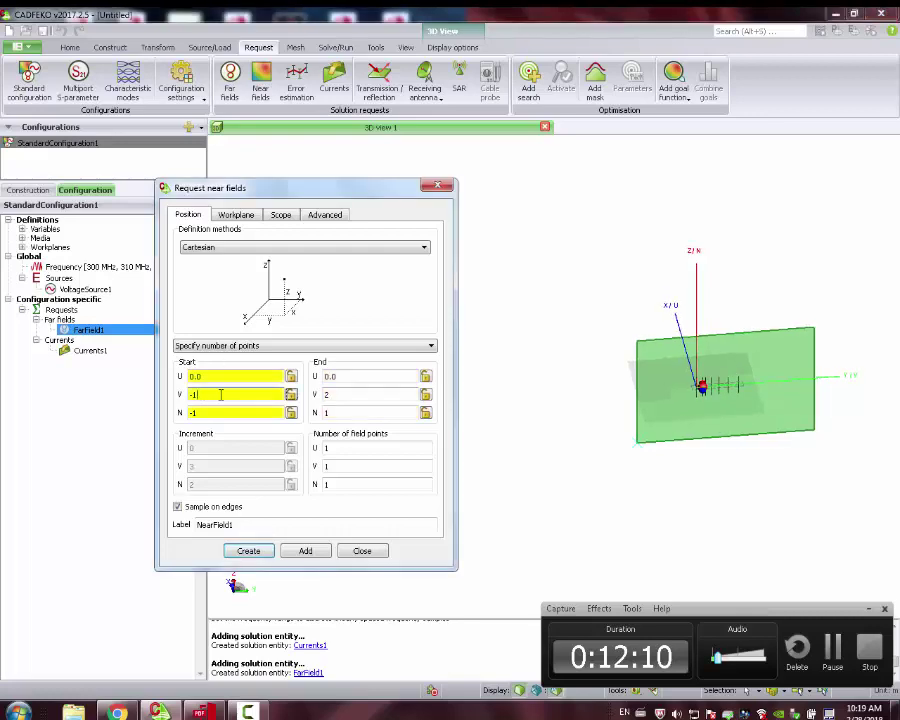
pyautogui.moveTo(520, 398)
pyautogui.mouseDown()
pyautogui.moveTo(552, 376)
pyautogui.moveTo(787, 313)
pyautogui.mouseUp()
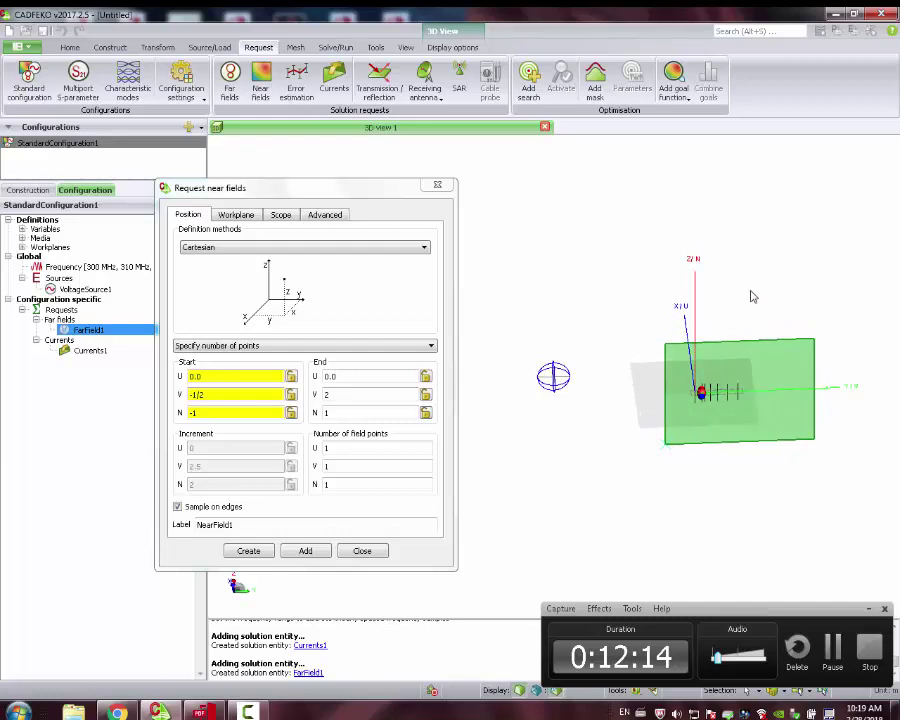
pyautogui.doubleClick(336, 465)
pyautogui.write('2121')
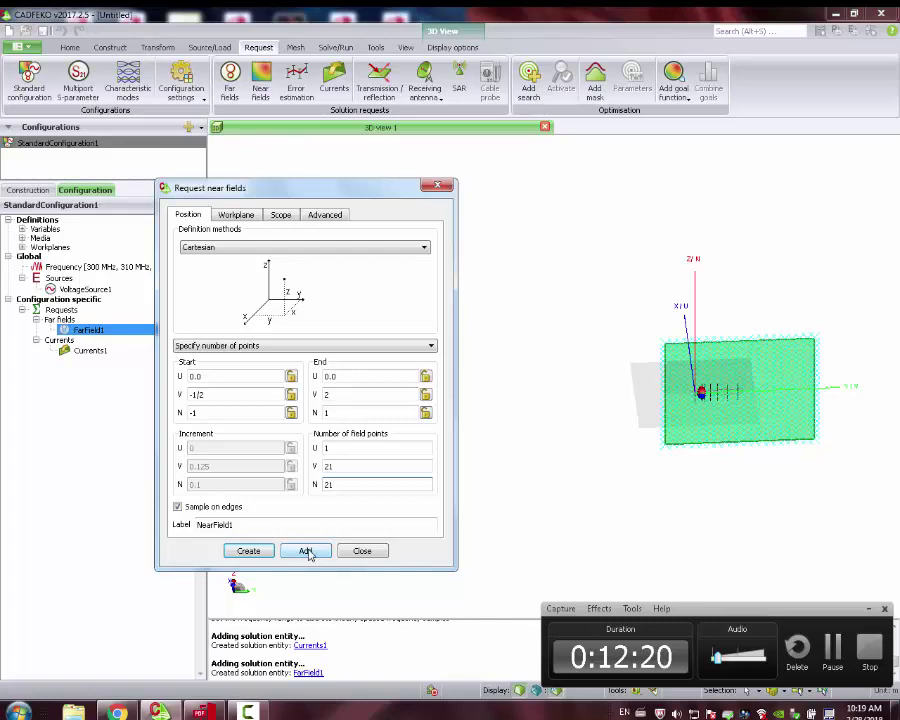
pyautogui.click(306, 551)
pyautogui.click(361, 550)
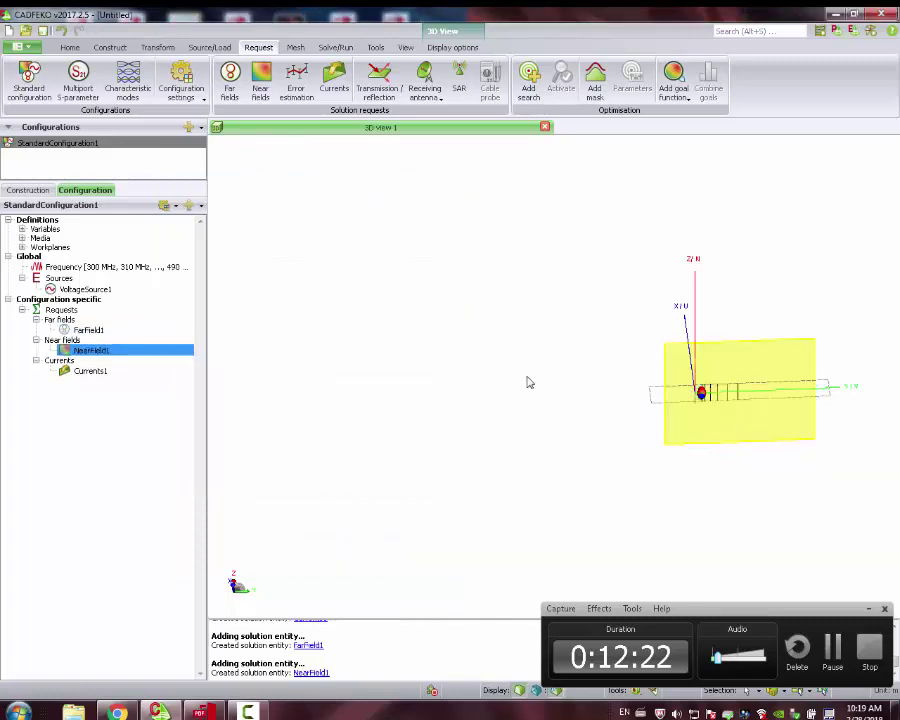
# - Mesh all seven wire elements with a wire segment radius of wire_Radius/4 and inspect the result
pyautogui.click(89, 371)
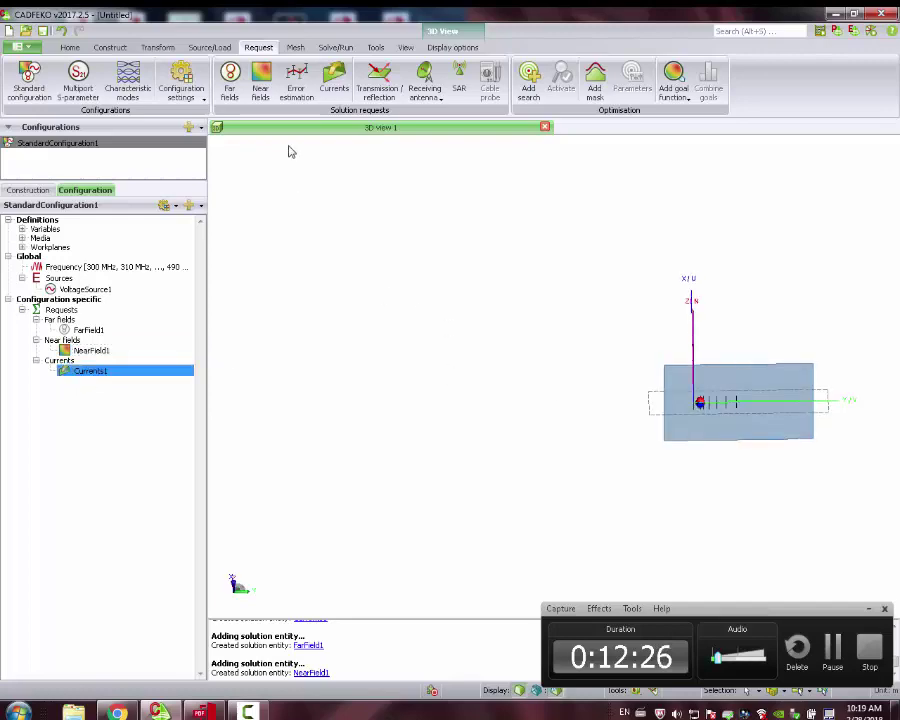
pyautogui.click(298, 47)
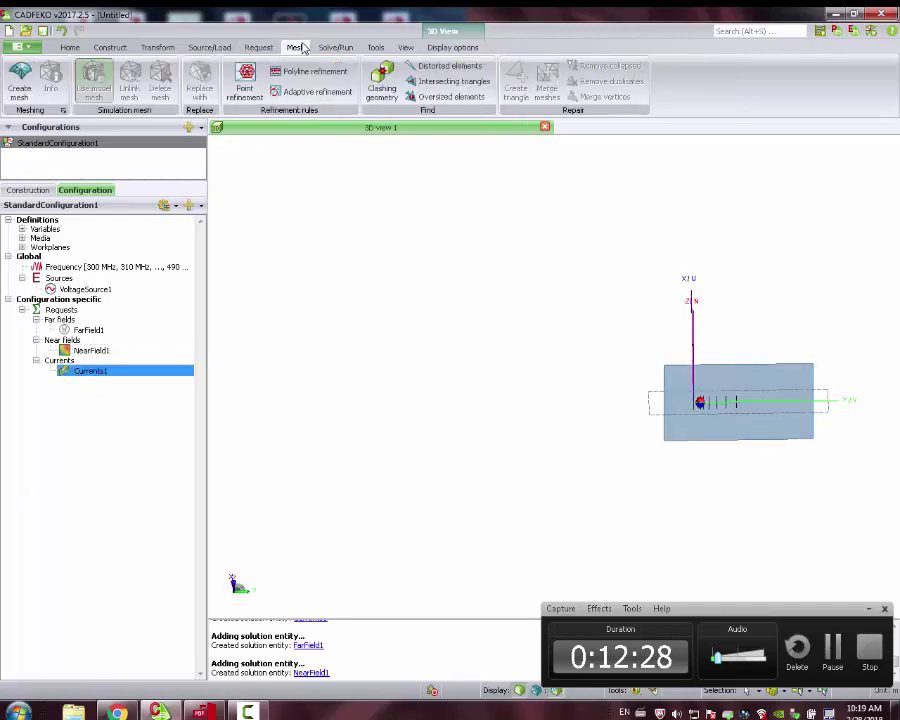
pyautogui.click(20, 80)
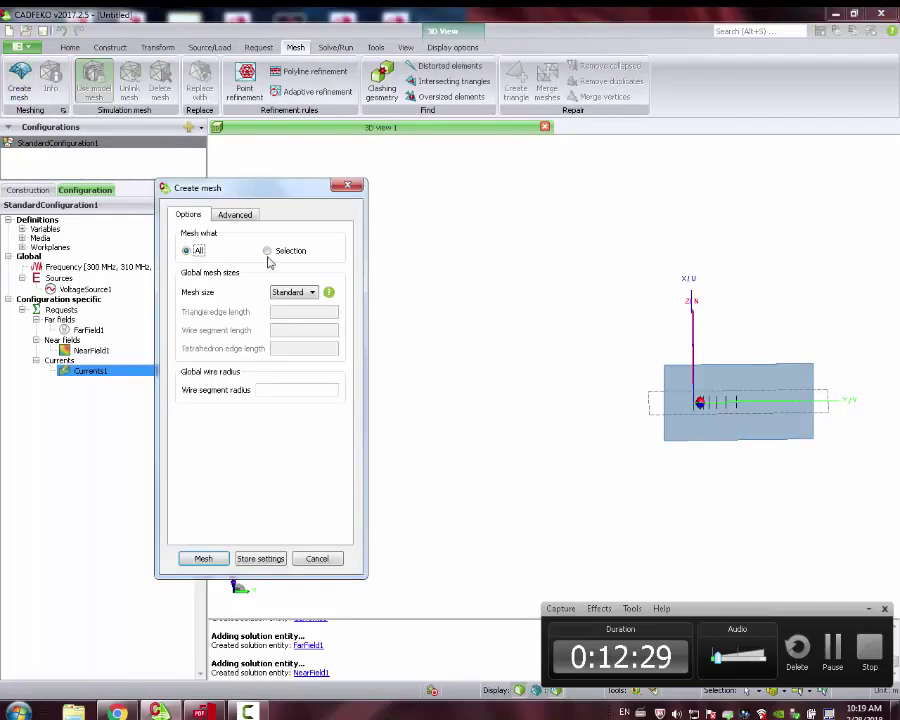
pyautogui.click(203, 558)
pyautogui.click(287, 394)
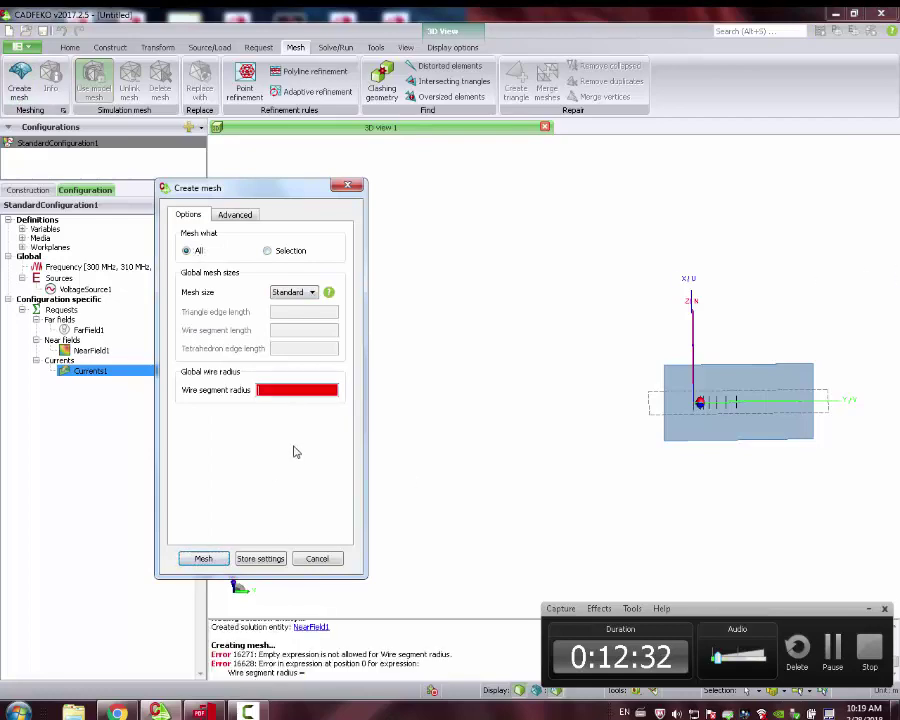
pyautogui.write('wire_Radiu')
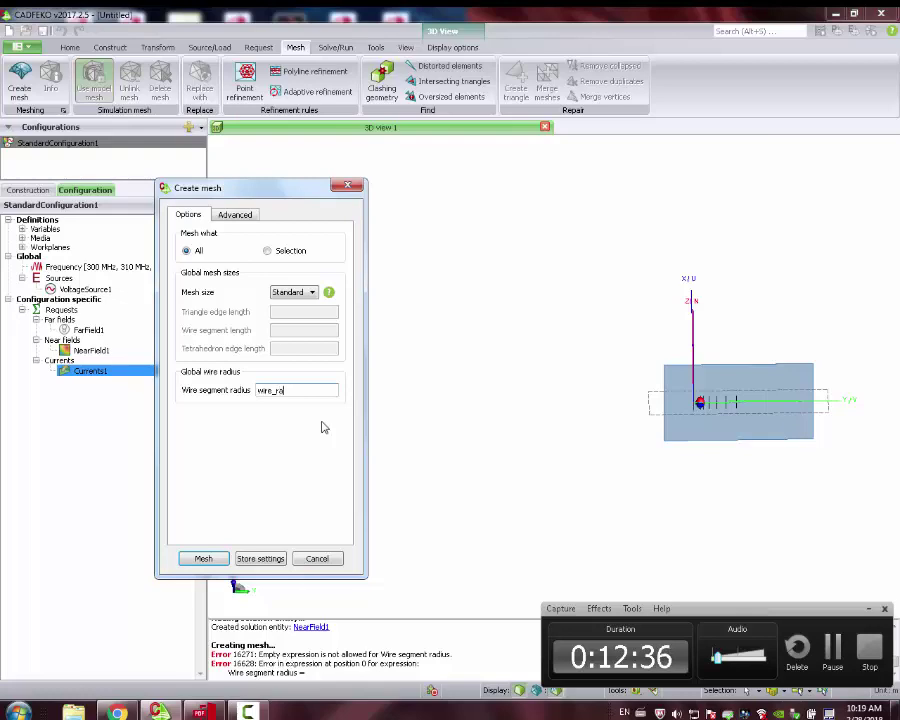
pyautogui.write('s/4')
pyautogui.click(205, 559)
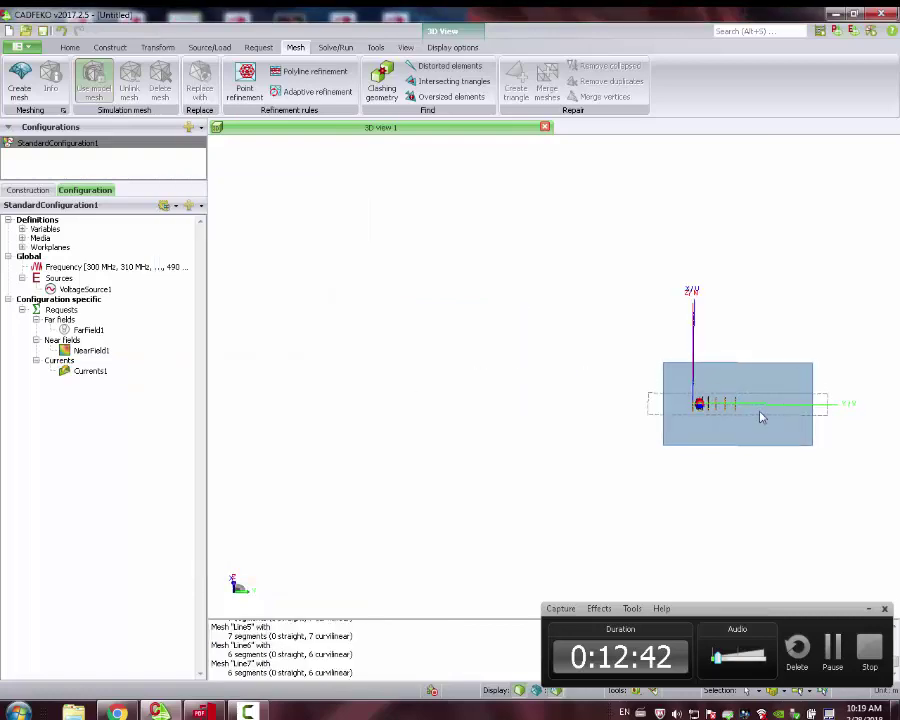
pyautogui.scroll(4, 657, 407)
pyautogui.scroll(4, 657, 407)
pyautogui.moveTo(632, 408); pyautogui.dragTo(460, 378)
pyautogui.scroll(3, 458, 378)
pyautogui.scroll(-8, 418, 367)
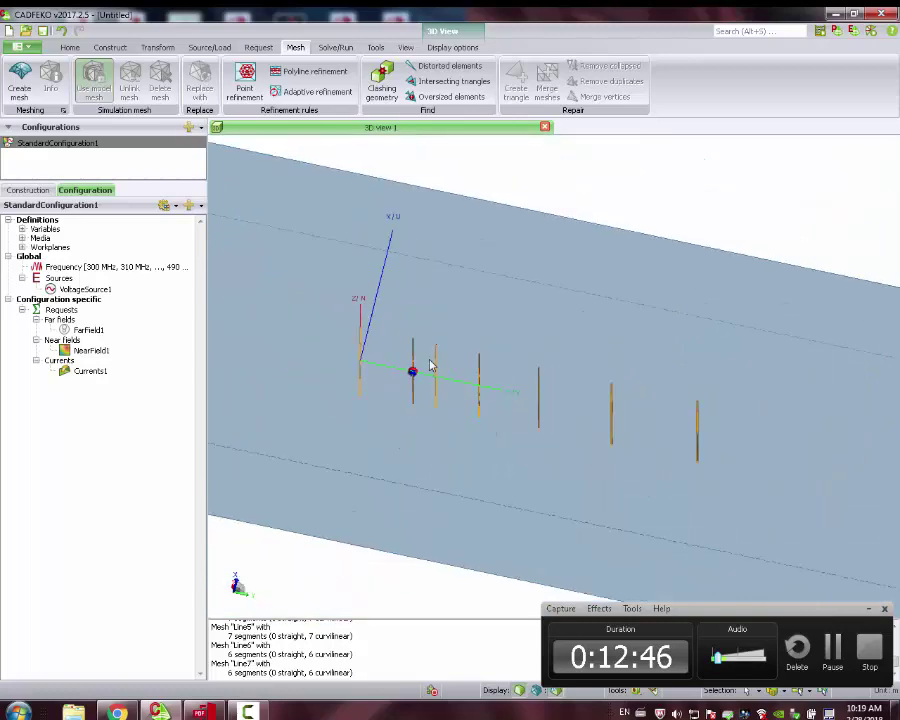
pyautogui.scroll(-3, 446, 358)
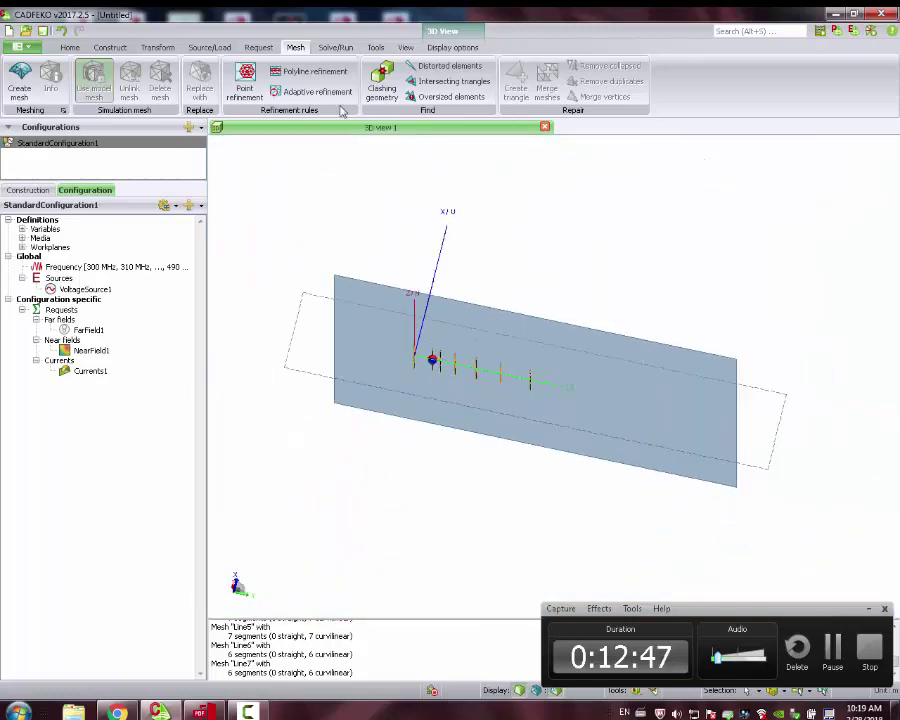
# - Pass the CEM validation checks, then launch the FEKO solver and agree to save first
pyautogui.click(337, 48)
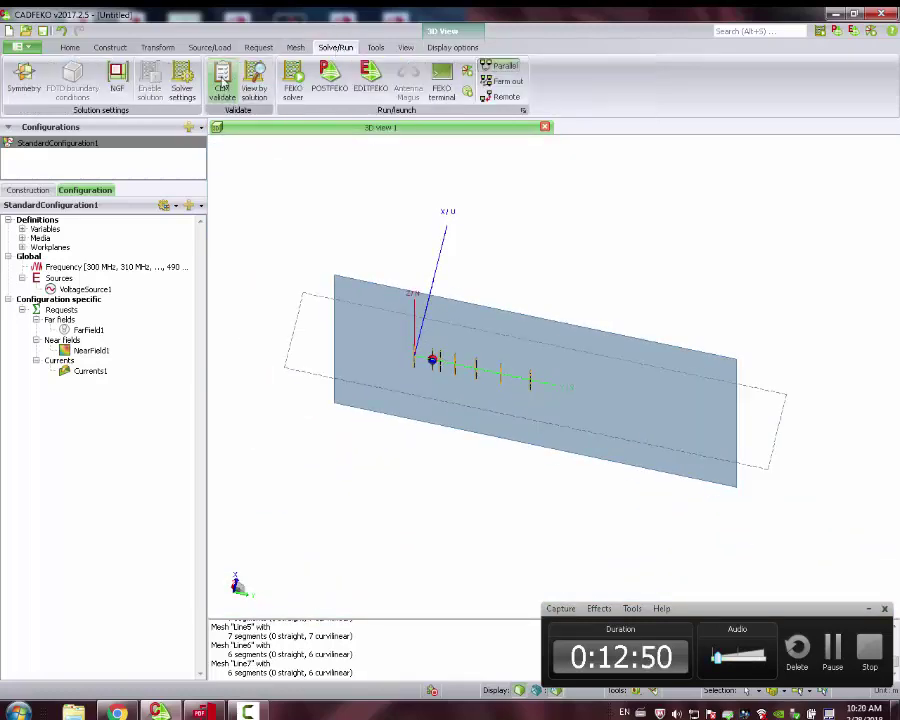
pyautogui.click(223, 87)
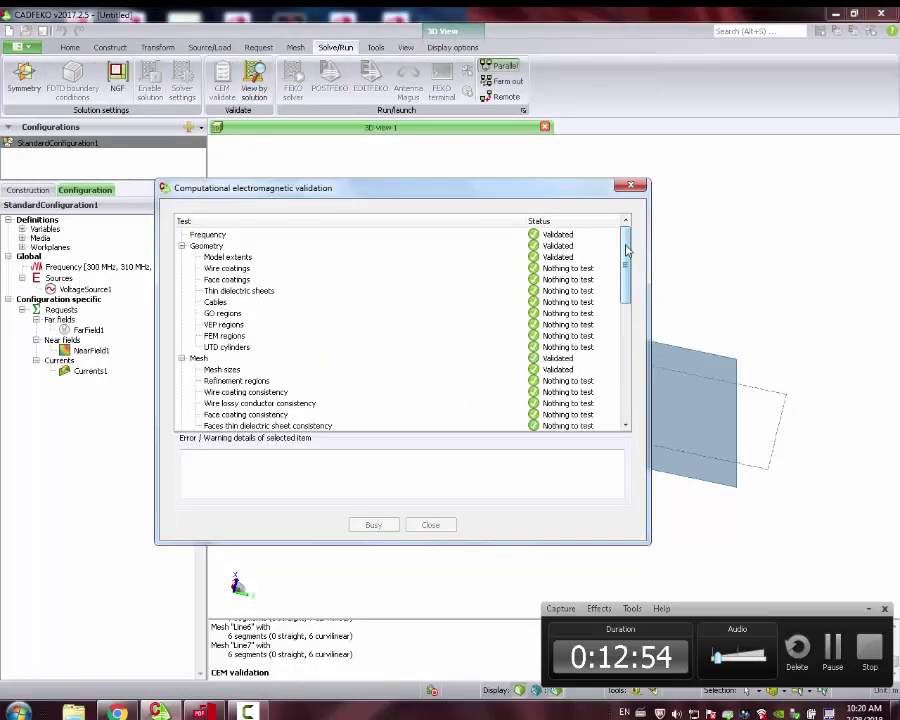
pyautogui.moveTo(628, 242); pyautogui.dragTo(618, 380)
pyautogui.scroll(7, 618, 380)
pyautogui.click(426, 524)
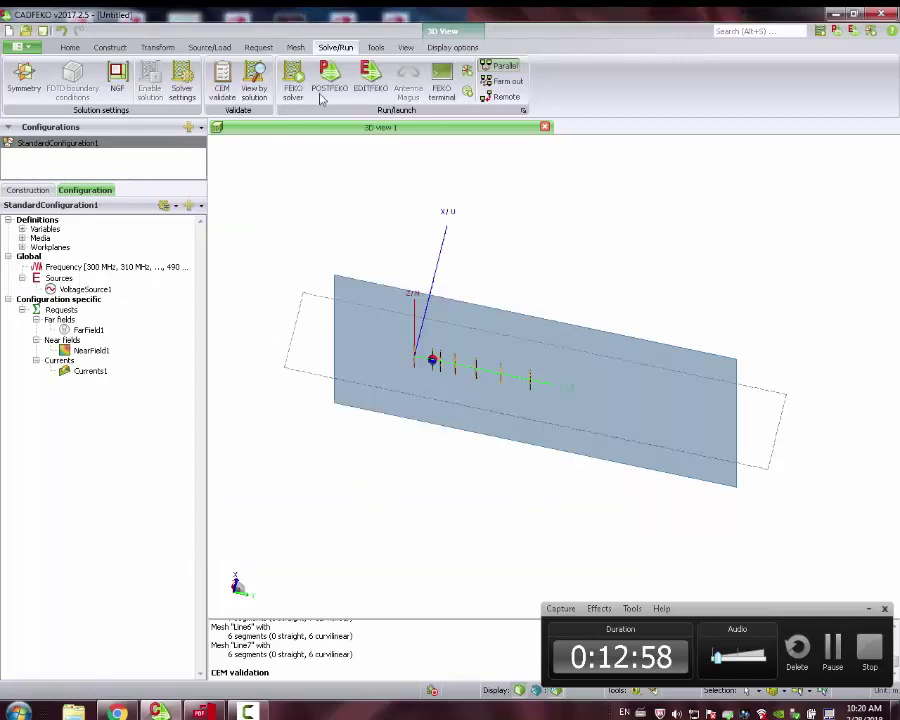
pyautogui.click(293, 80)
pyautogui.click(437, 377)
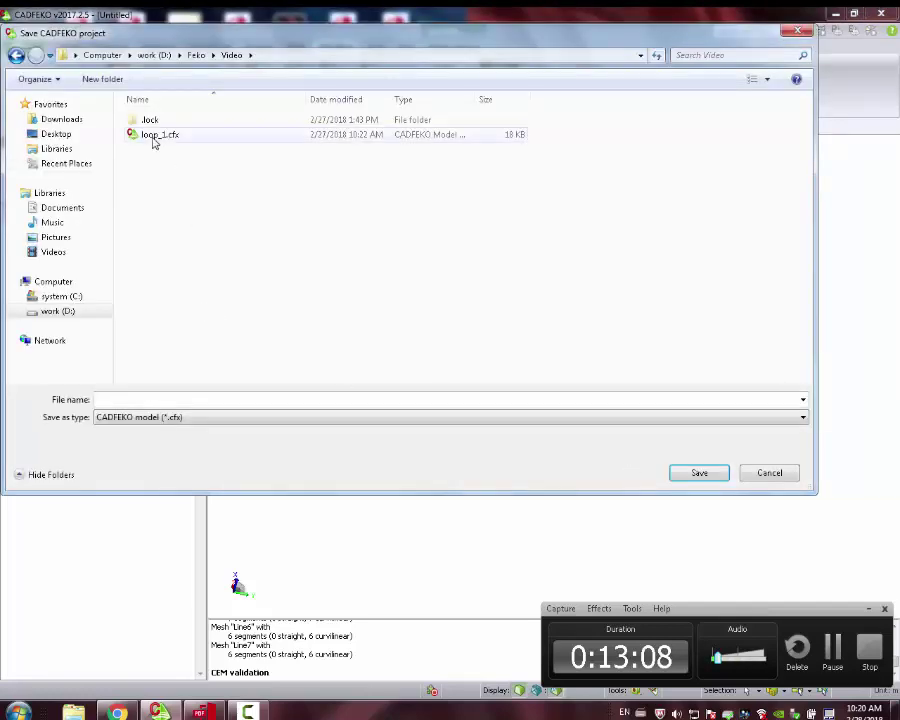
# - Save the project as yagi_1.cfx so the solver starts
pyautogui.click(152, 136)
pyautogui.click(187, 393)
pyautogui.click(187, 393)
pyautogui.press('Left')
pyautogui.press('Left')
pyautogui.press('Left')
pyautogui.press('Left')
pyautogui.press('Left')
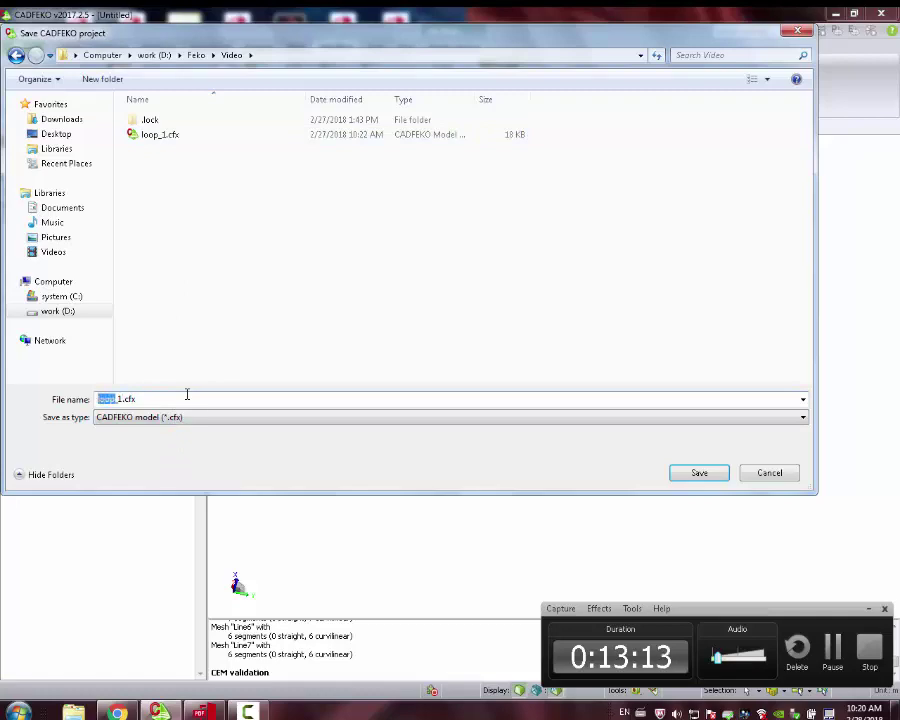
pyautogui.write('yagi')
pyautogui.click(688, 473)
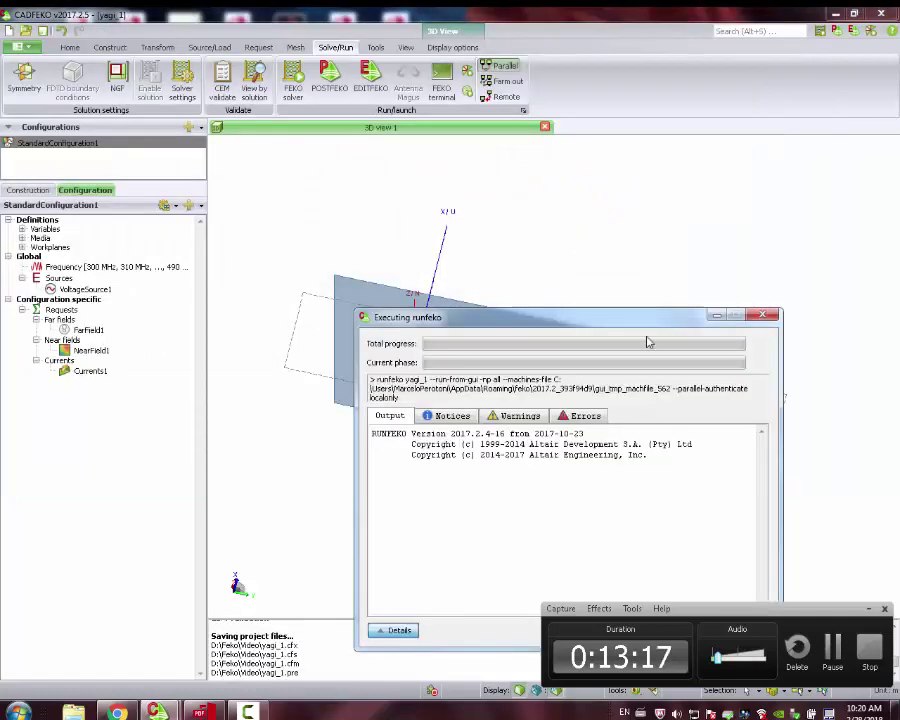
# - Orbit the wire model to a level side view of the rods while the solver runs
pyautogui.moveTo(606, 326); pyautogui.dragTo(474, 182)
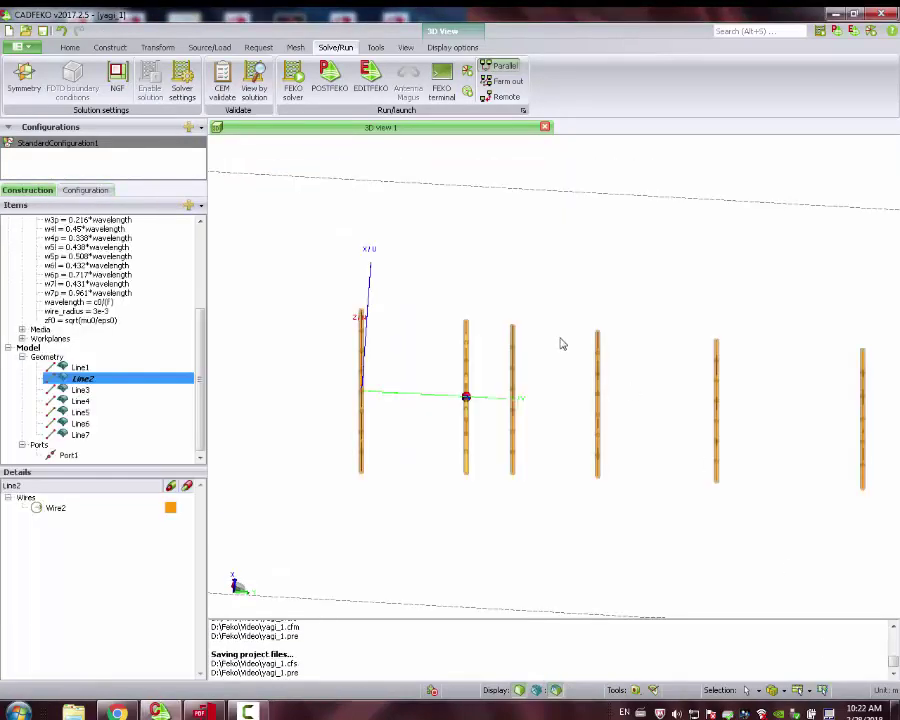
pyautogui.moveTo(561, 344)
pyautogui.mouseDown(button='middle')
pyautogui.moveTo(492, 293)
pyautogui.moveTo(564, 305)
pyautogui.moveTo(576, 281)
pyautogui.moveTo(563, 238)
pyautogui.moveTo(617, 336)
pyautogui.moveTo(567, 438)
pyautogui.moveTo(631, 447)
pyautogui.moveTo(788, 362)
pyautogui.moveTo(780, 474)
pyautogui.moveTo(755, 507)
pyautogui.moveTo(591, 448)
pyautogui.moveTo(639, 416)
pyautogui.moveTo(679, 518)
pyautogui.moveTo(640, 500)
pyautogui.mouseUp(button='middle')
pyautogui.scroll(3, 591, 447)
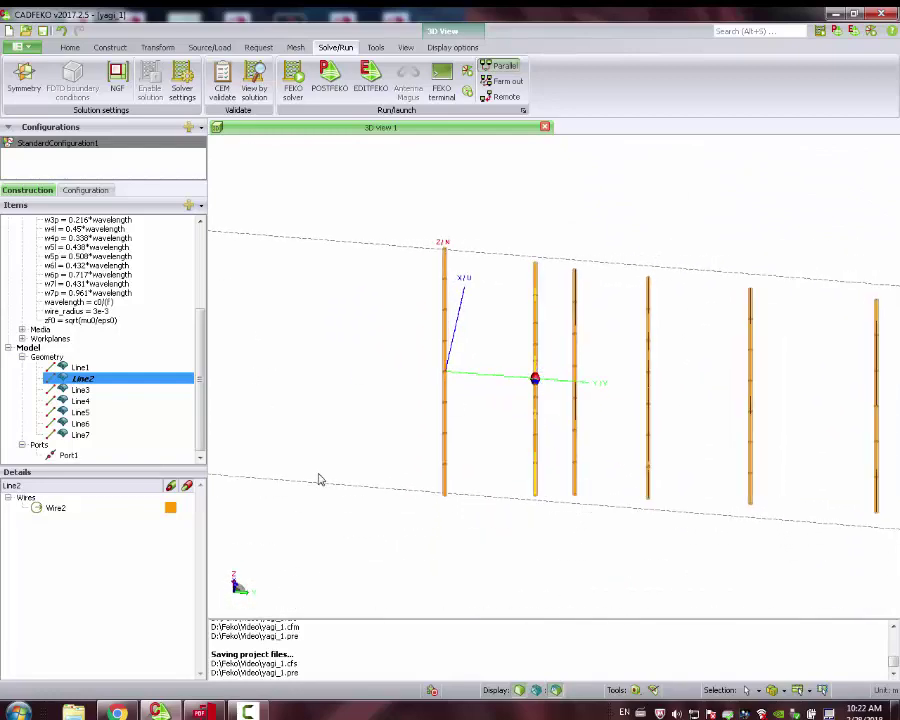
pyautogui.moveTo(476, 465); pyautogui.dragTo(368, 265, button='middle')
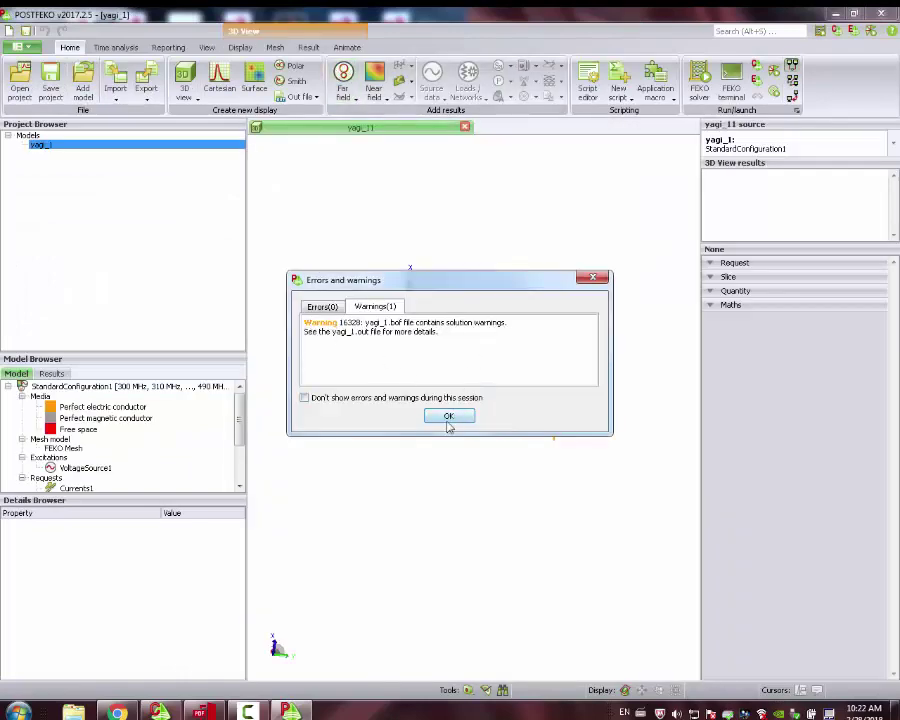
# - Dismiss the solver warning and rotate the seven-element Yagi model to inspect it
pyautogui.click(449, 415)
pyautogui.moveTo(437, 519); pyautogui.dragTo(240, 435)
pyautogui.moveTo(502, 329); pyautogui.dragTo(388, 173)
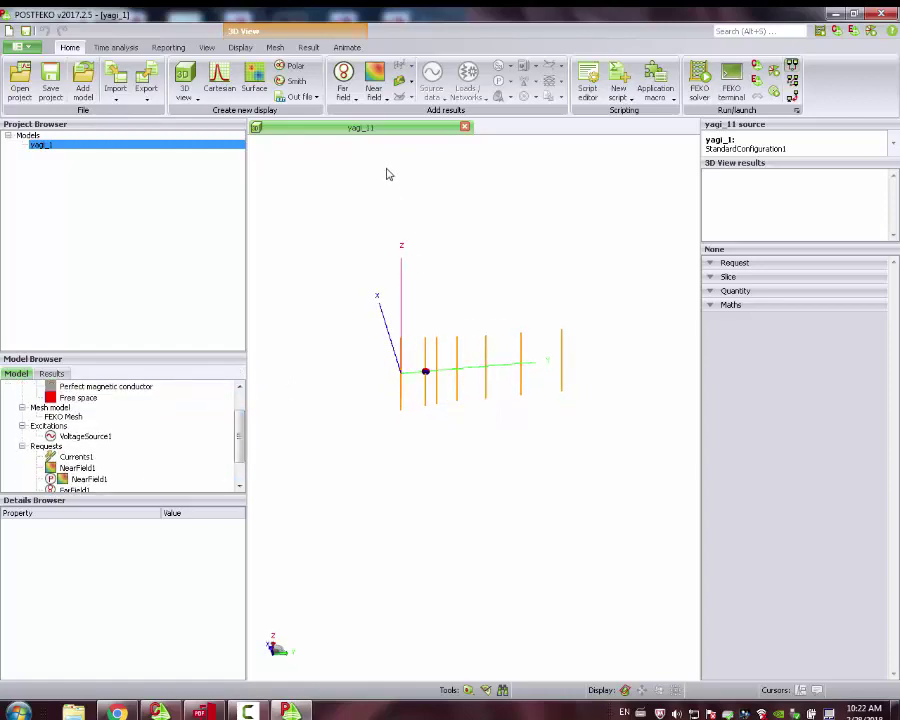
# - Plot VoltageSource1's reflection coefficient in dB against frequency on a new Cartesian graph
pyautogui.click(218, 80)
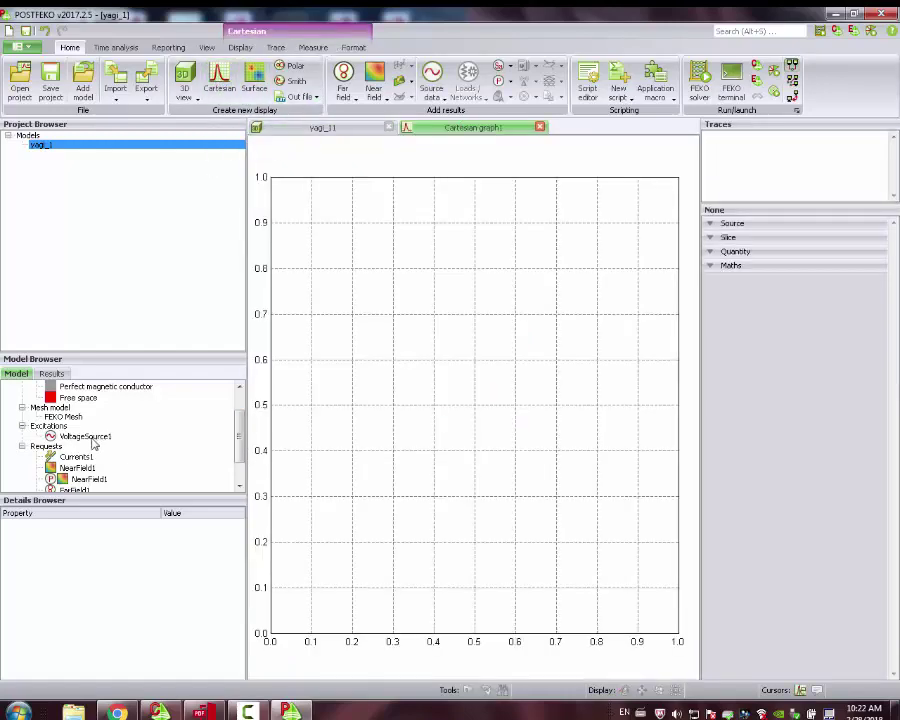
pyautogui.moveTo(90, 438)
pyautogui.mouseDown()
pyautogui.moveTo(402, 390)
pyautogui.moveTo(463, 401)
pyautogui.mouseUp()
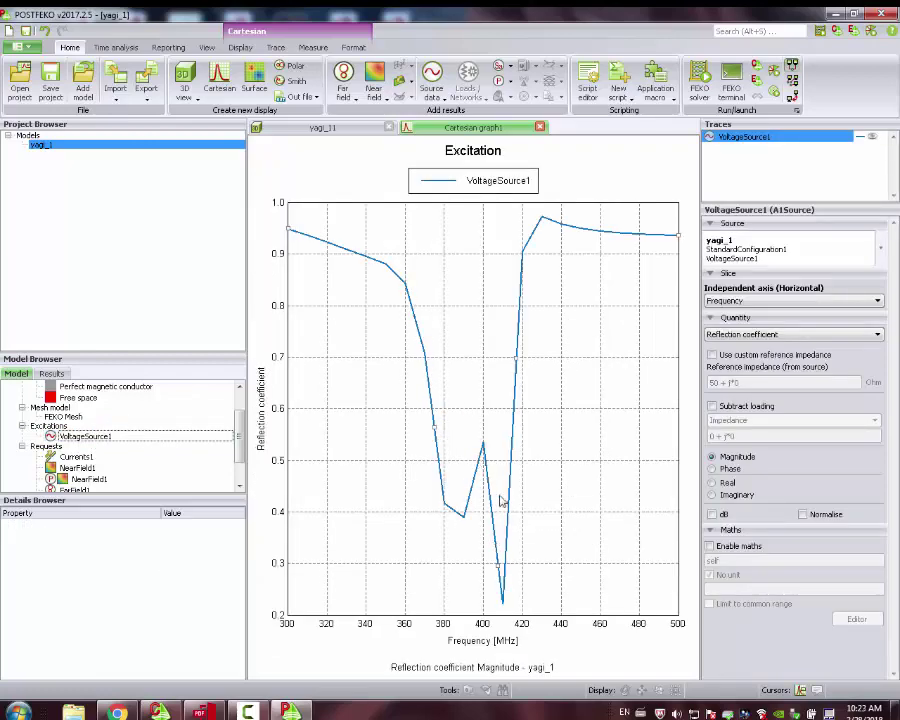
pyautogui.click(713, 515)
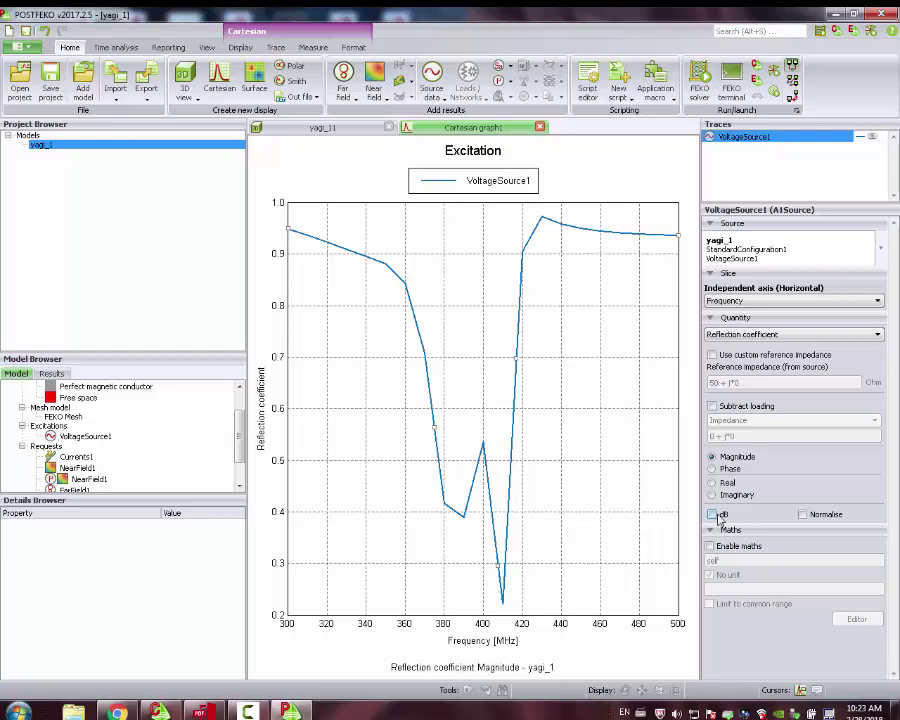
pyautogui.click(774, 334)
pyautogui.click(773, 337)
pyautogui.click(775, 337)
pyautogui.click(778, 337)
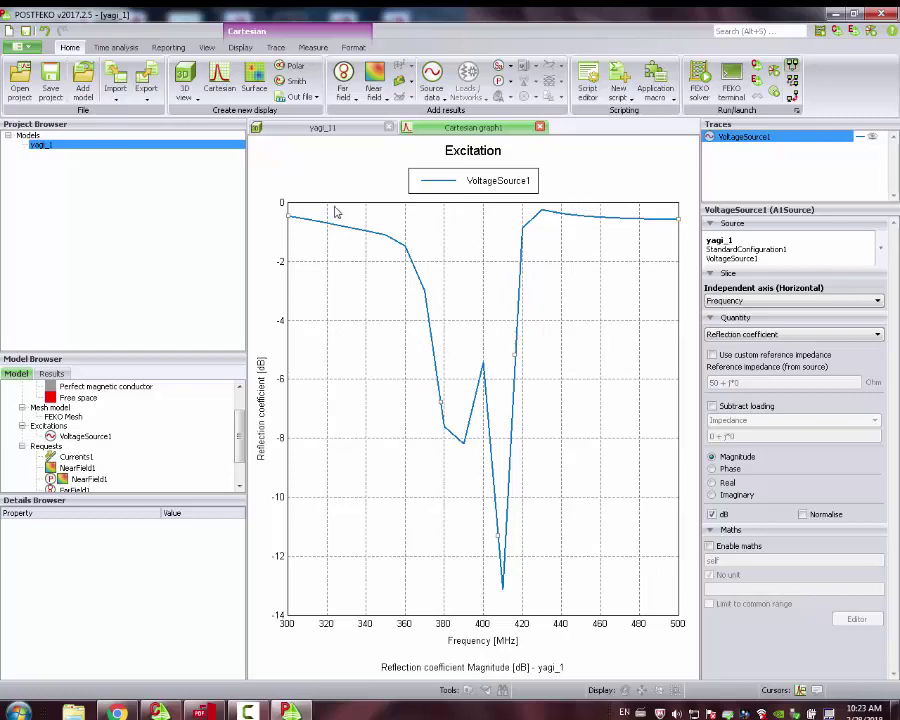
# - Display FarField1 as a 3D total gain pattern in dBi at 300 MHz
pyautogui.click(322, 129)
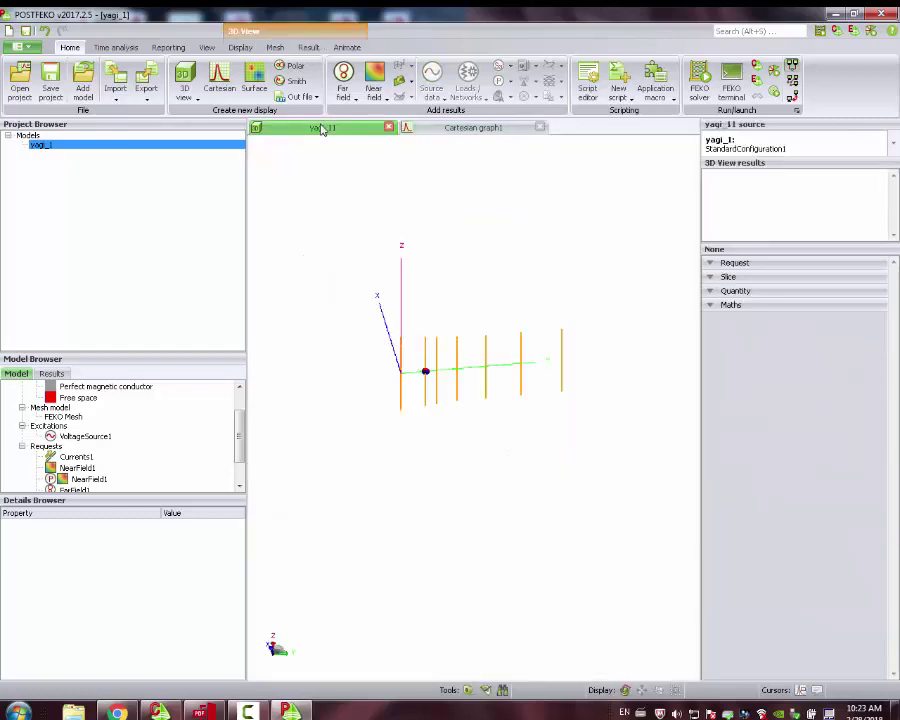
pyautogui.moveTo(476, 470); pyautogui.dragTo(524, 386)
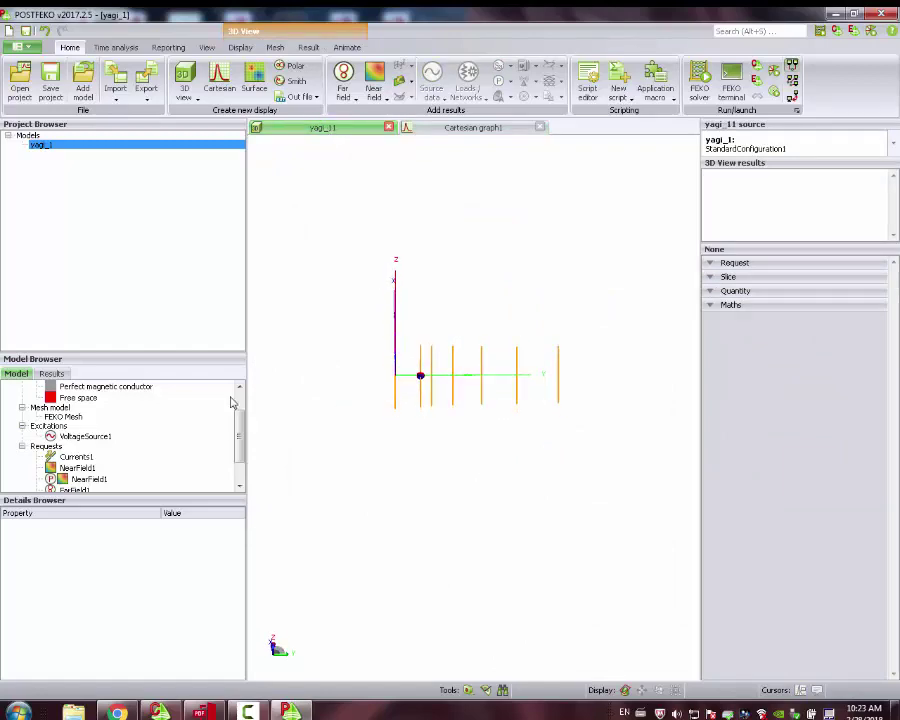
pyautogui.moveTo(241, 430); pyautogui.dragTo(241, 452)
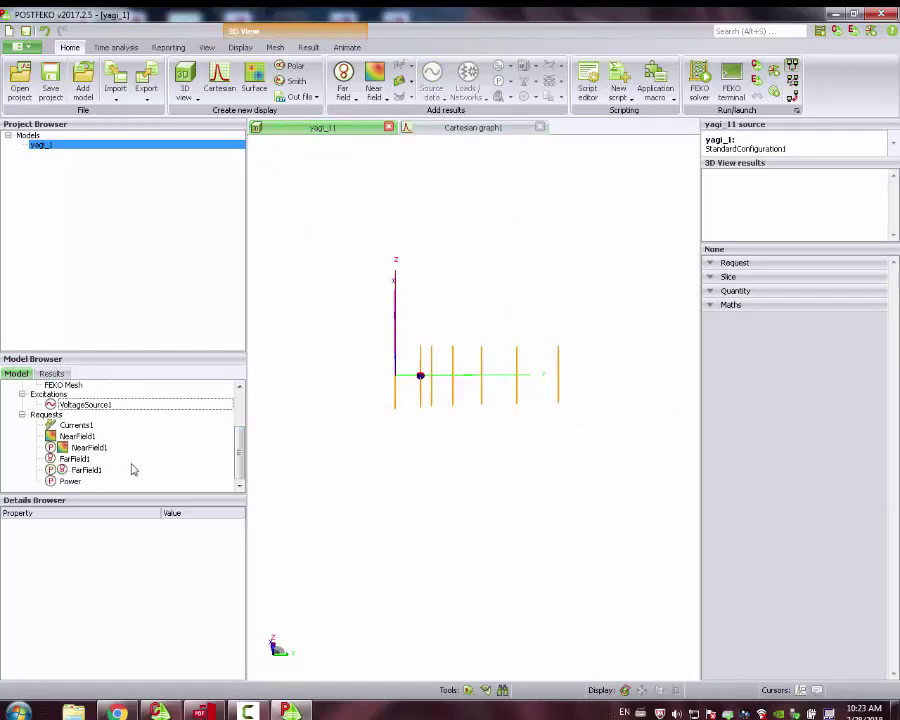
pyautogui.doubleClick(76, 460)
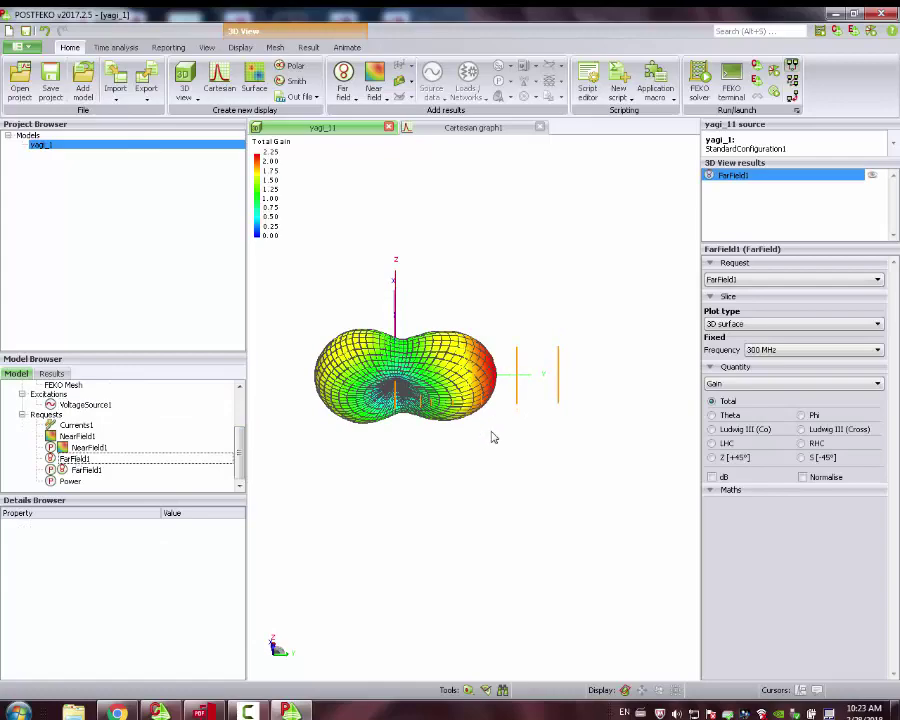
pyautogui.moveTo(492, 434); pyautogui.dragTo(479, 360)
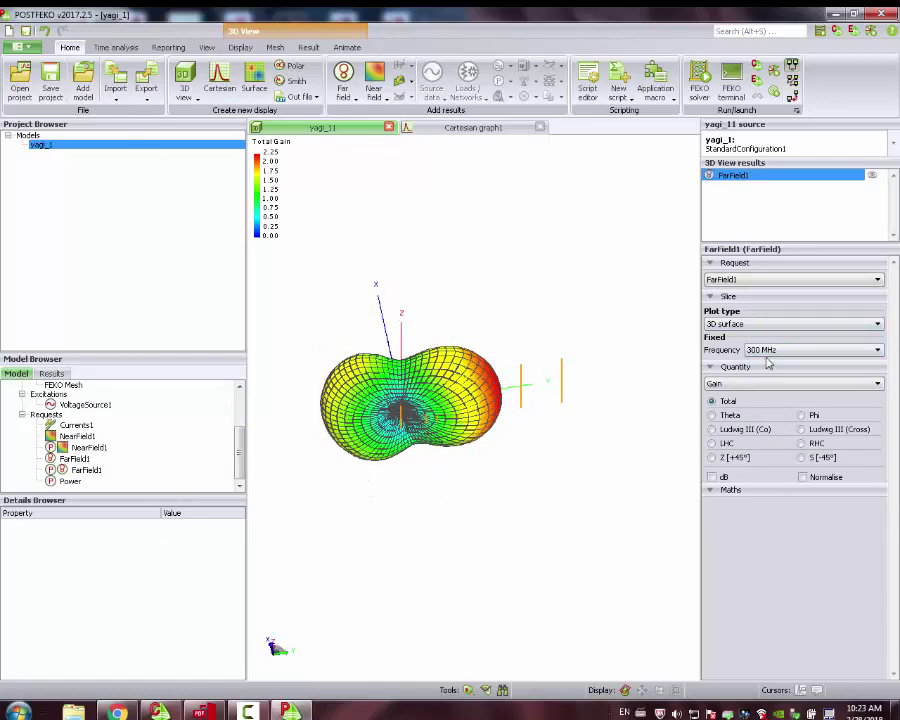
pyautogui.click(711, 477)
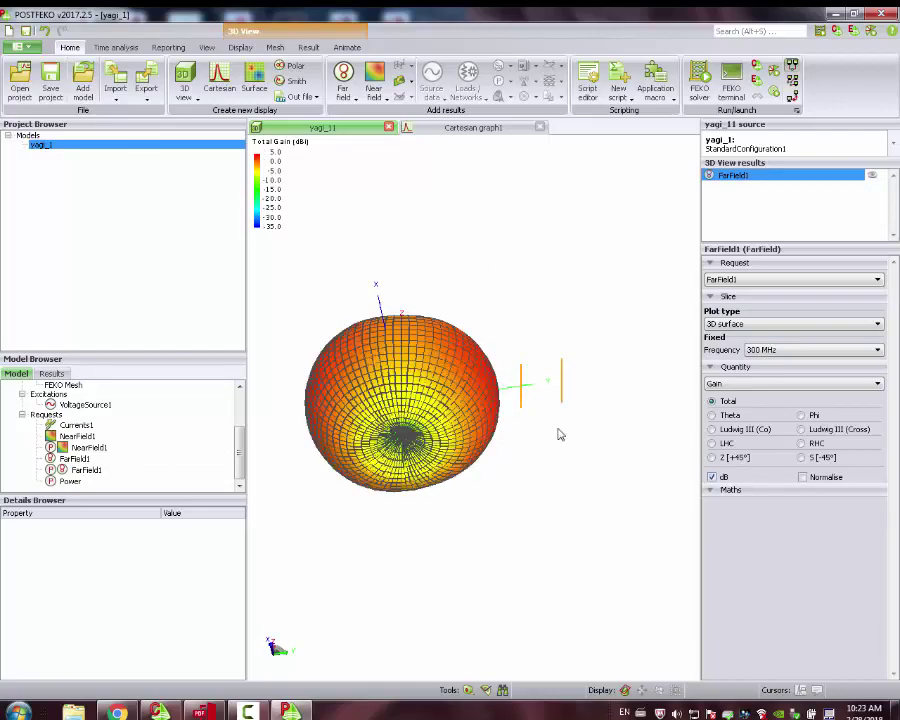
pyautogui.moveTo(556, 406); pyautogui.dragTo(555, 547)
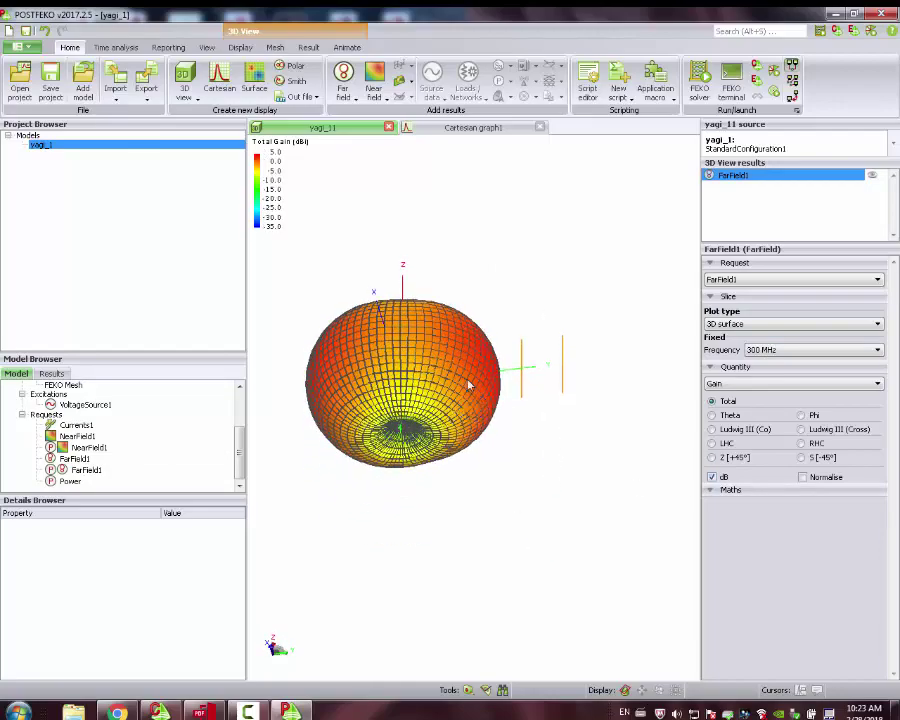
pyautogui.moveTo(494, 343); pyautogui.dragTo(592, 313)
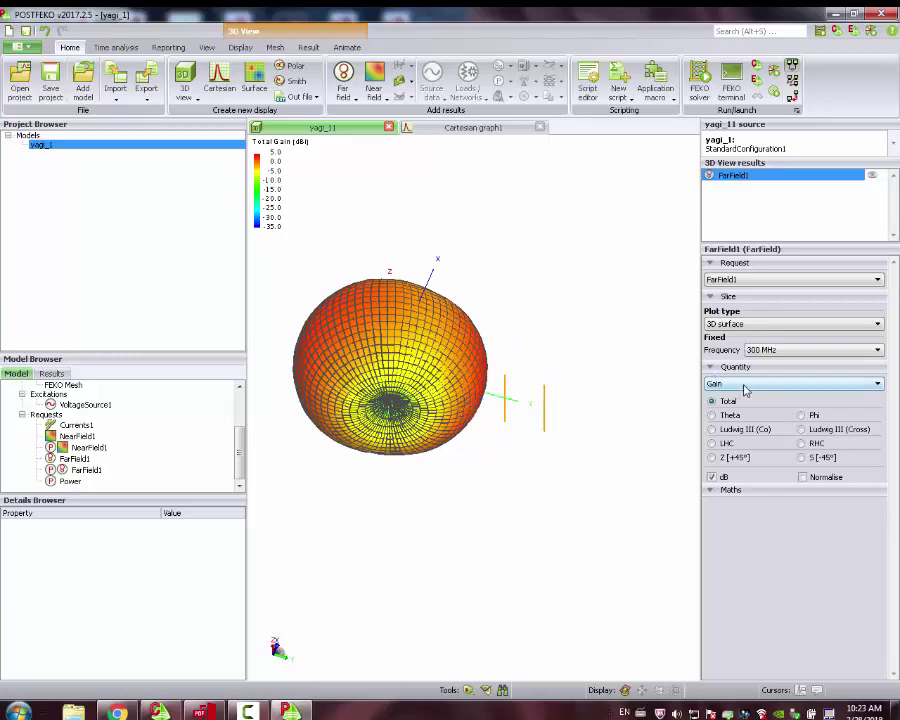
pyautogui.click(770, 350)
pyautogui.click(770, 352)
pyautogui.click(346, 50)
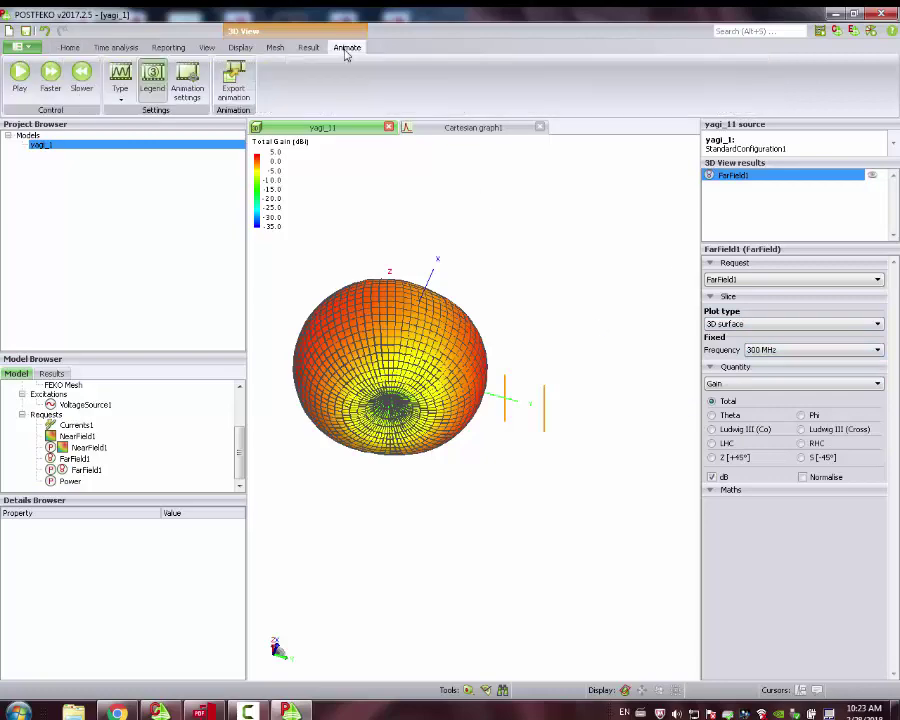
# - Animate the gain pattern over frequency at slower speed, stopping at 310 MHz
pyautogui.click(120, 95)
pyautogui.click(145, 112)
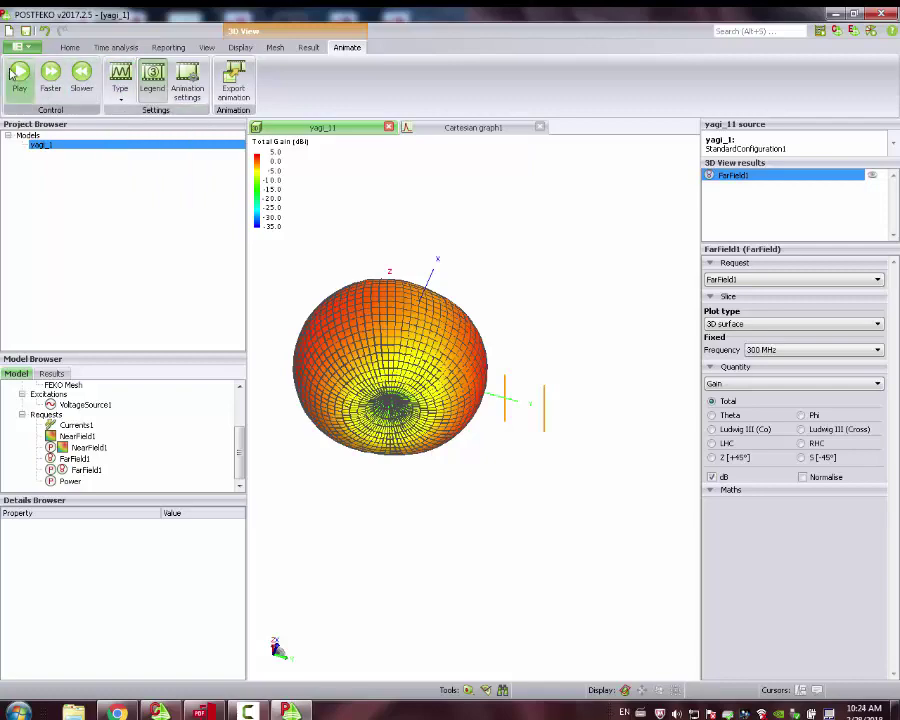
pyautogui.click(19, 75)
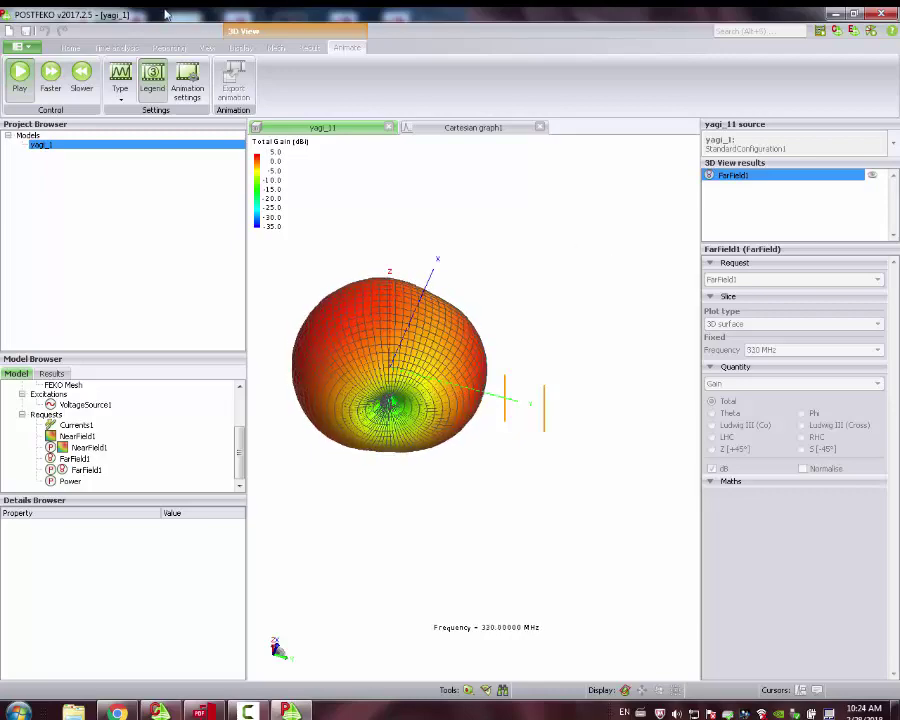
pyautogui.click(81, 76)
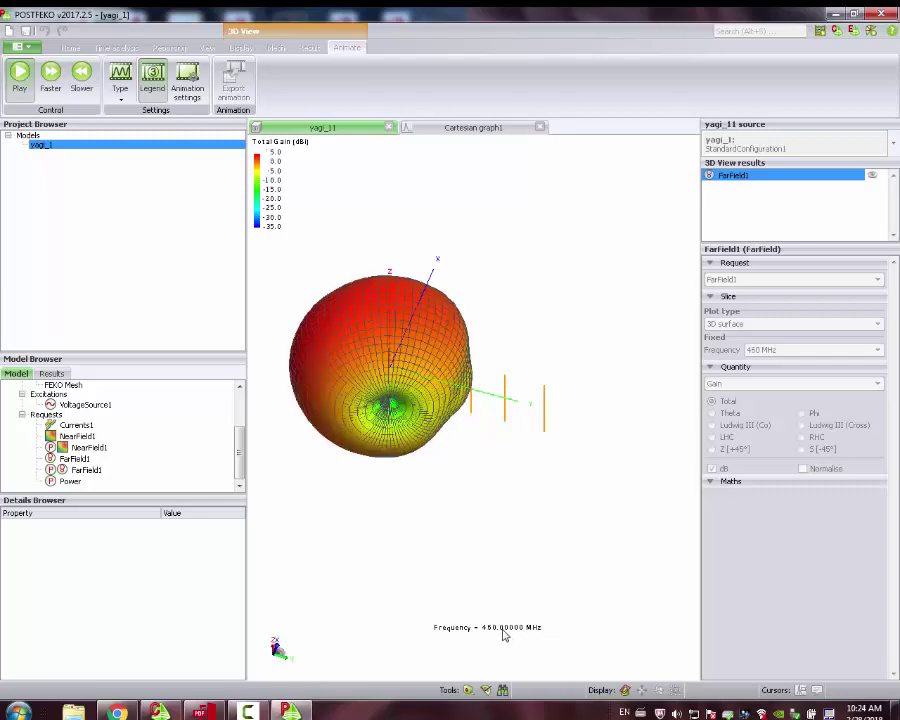
pyautogui.click(20, 75)
pyautogui.click(818, 352)
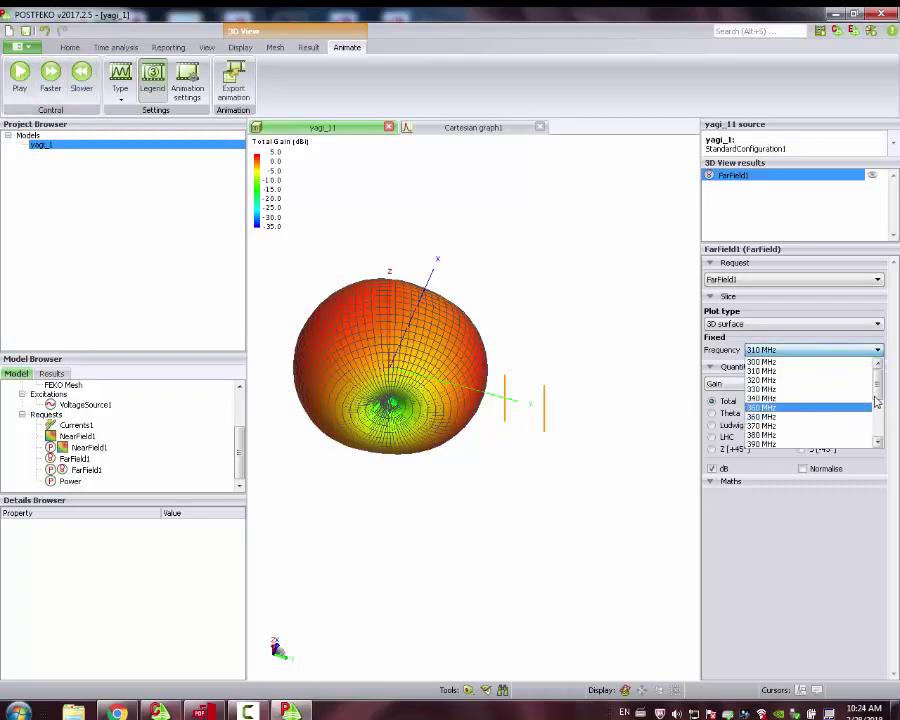
# - Show the far-field gain pattern at 400 MHz and rotate it to inspect the beam
pyautogui.click(850, 404)
pyautogui.moveTo(497, 383); pyautogui.dragTo(436, 313)
pyautogui.scroll(3, 402, 402)
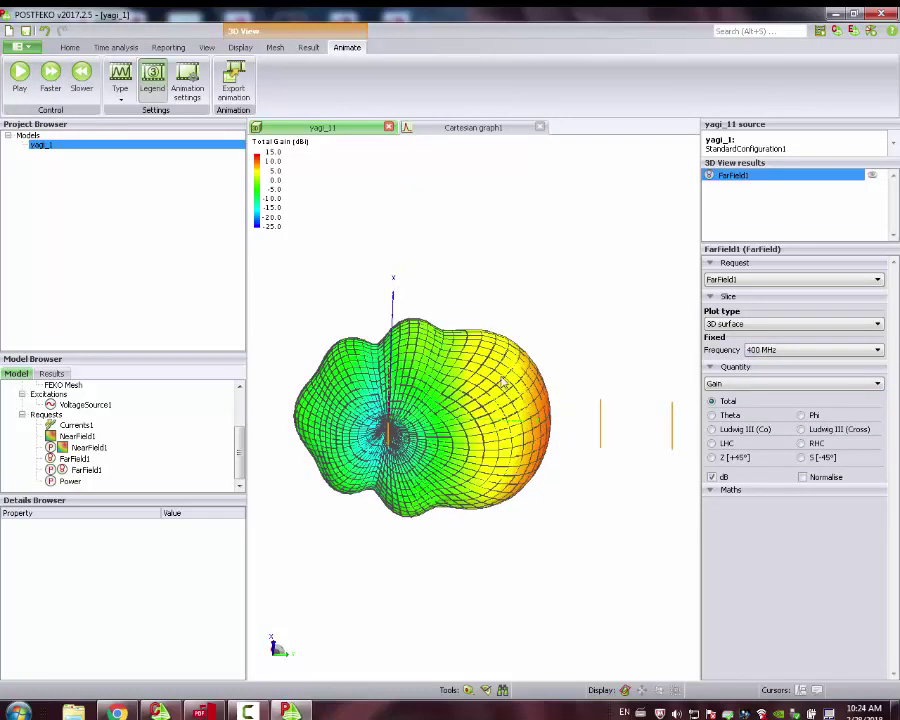
pyautogui.moveTo(404, 380); pyautogui.dragTo(385, 428)
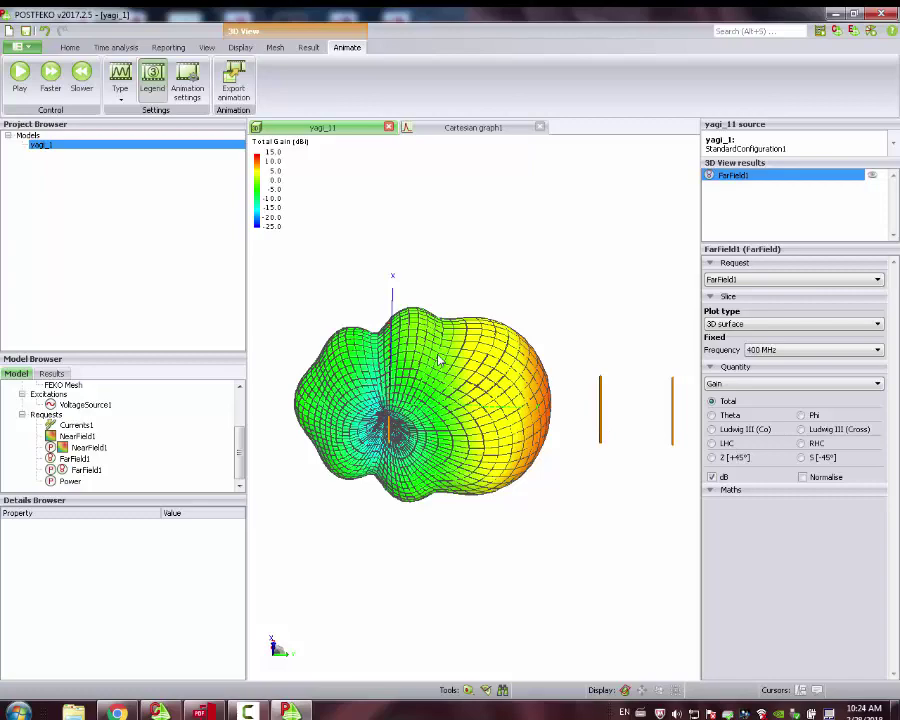
pyautogui.moveTo(406, 390); pyautogui.dragTo(416, 394)
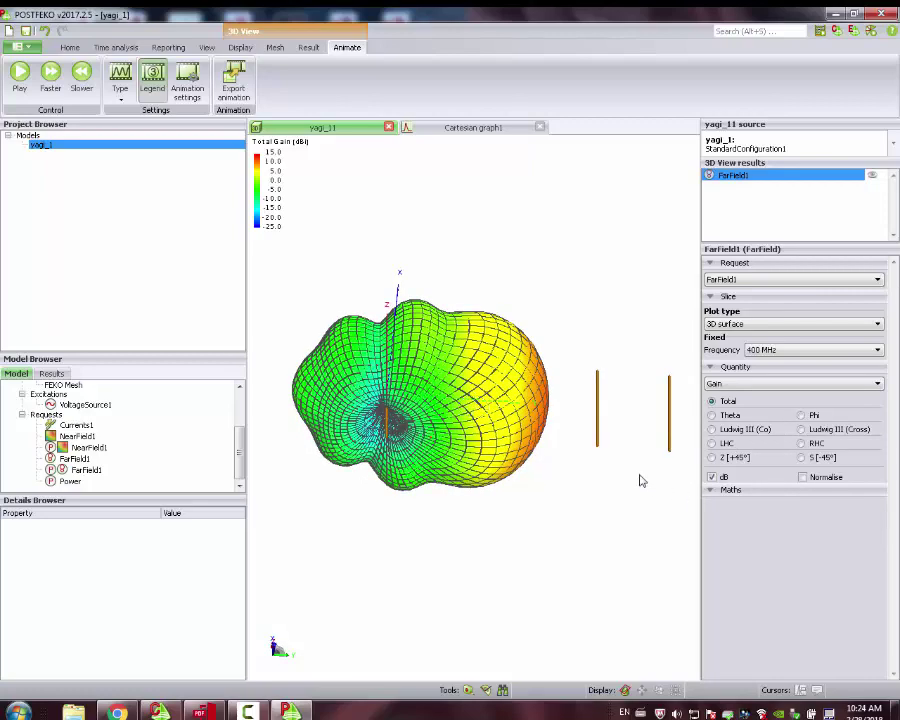
pyautogui.scroll(-3, 619, 462)
pyautogui.moveTo(619, 454); pyautogui.dragTo(620, 407)
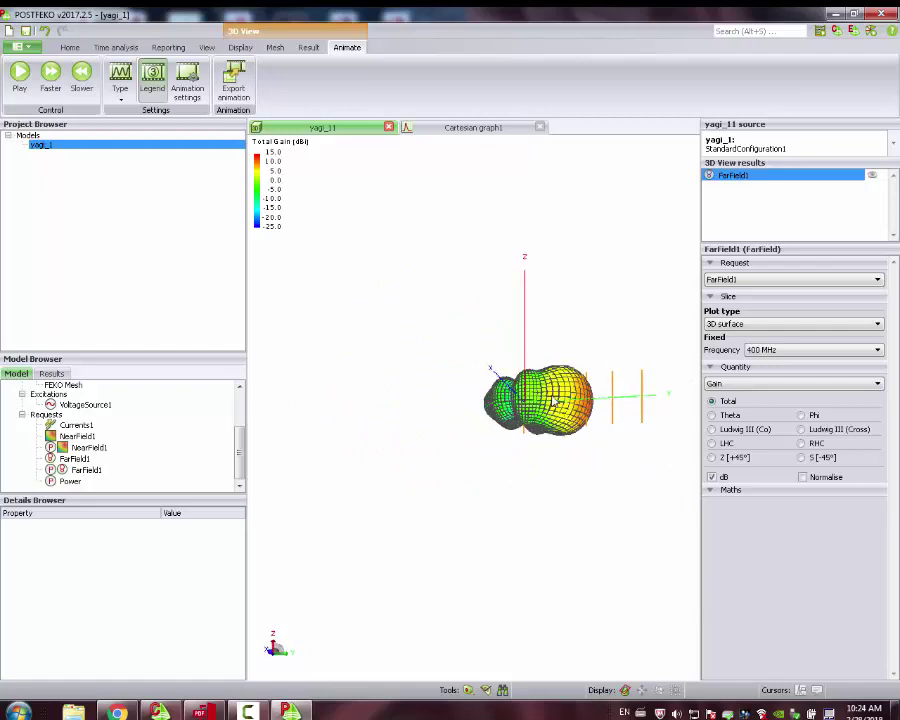
pyautogui.moveTo(582, 400); pyautogui.dragTo(565, 423)
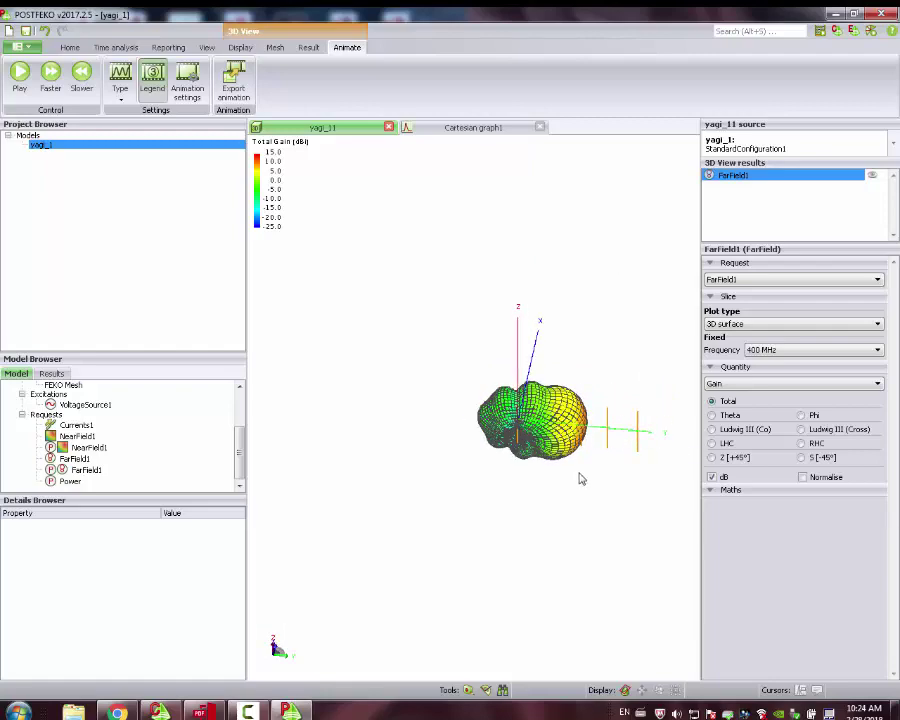
pyautogui.moveTo(556, 490); pyautogui.dragTo(520, 398)
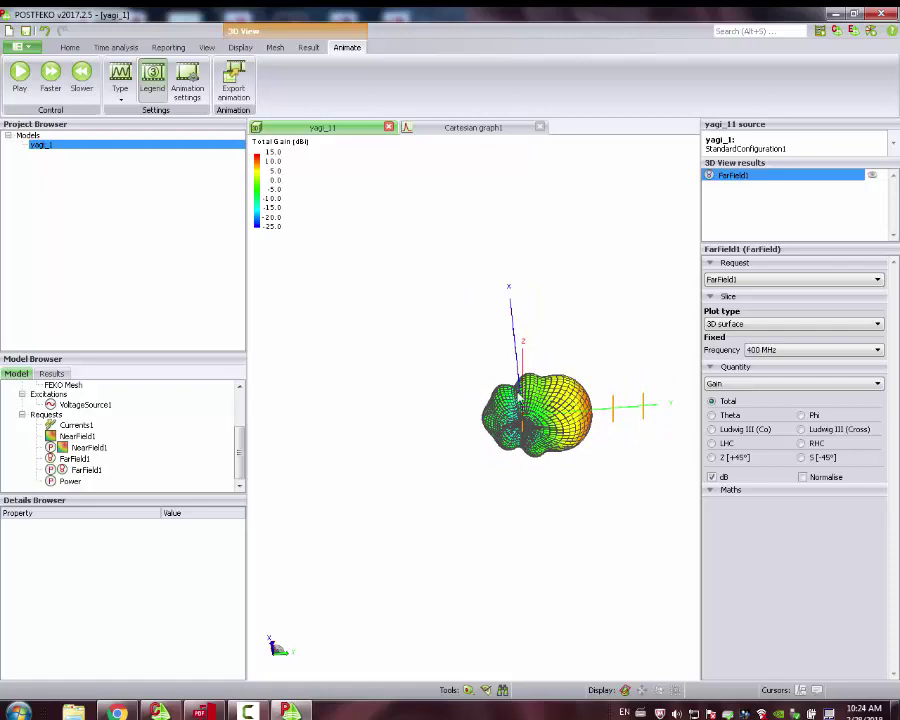
# - Compare the pattern at 350 MHz, then return to 400 MHz
pyautogui.click(783, 350)
pyautogui.click(779, 372)
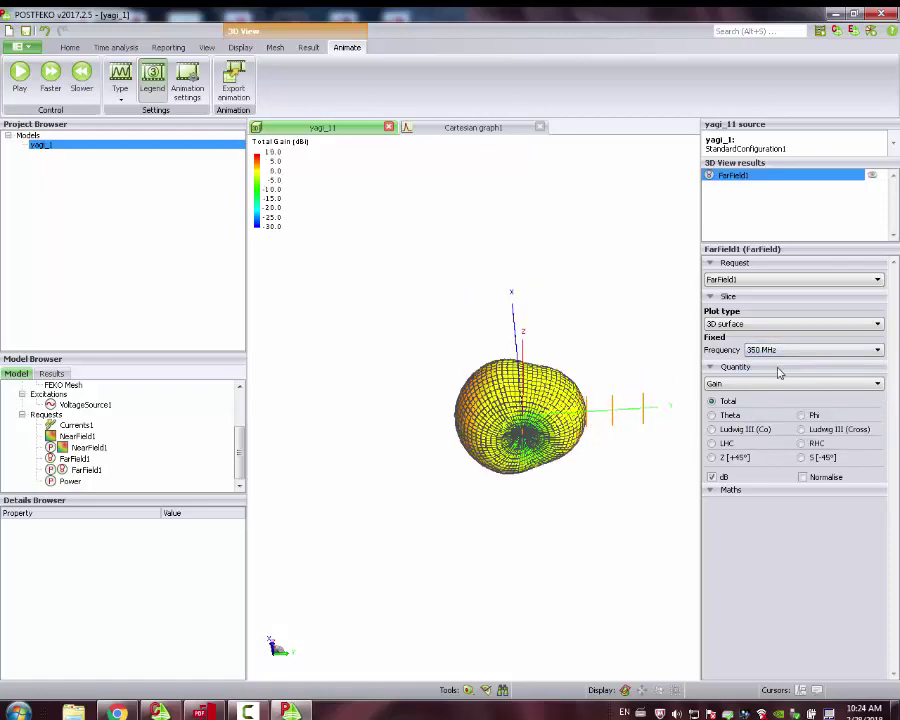
pyautogui.click(784, 350)
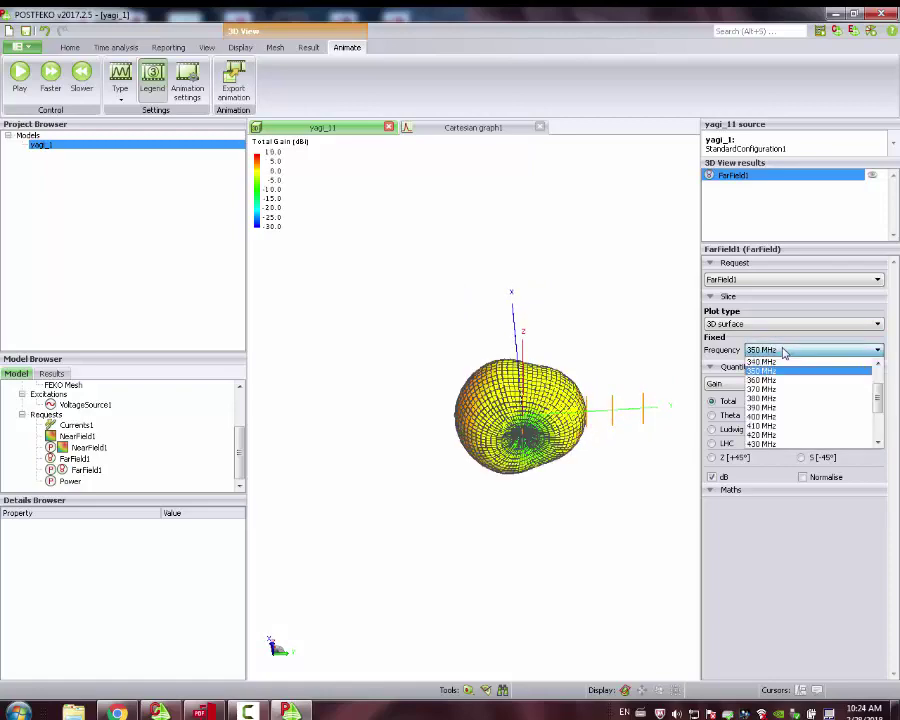
pyautogui.click(789, 418)
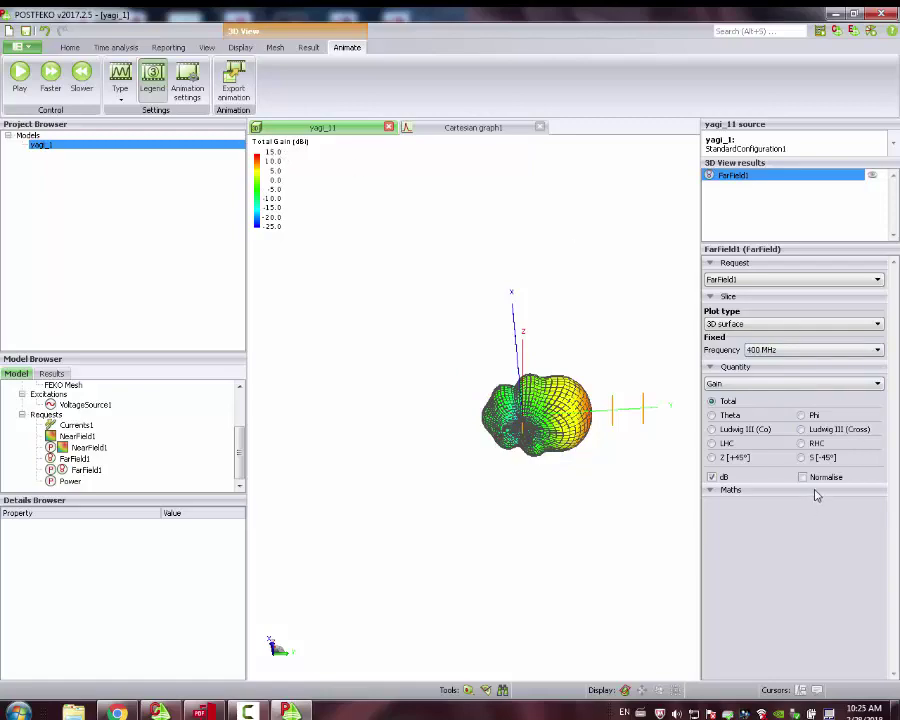
# - Change the far-field quantity from gain to realised gain and briefly check graph1
pyautogui.click(784, 384)
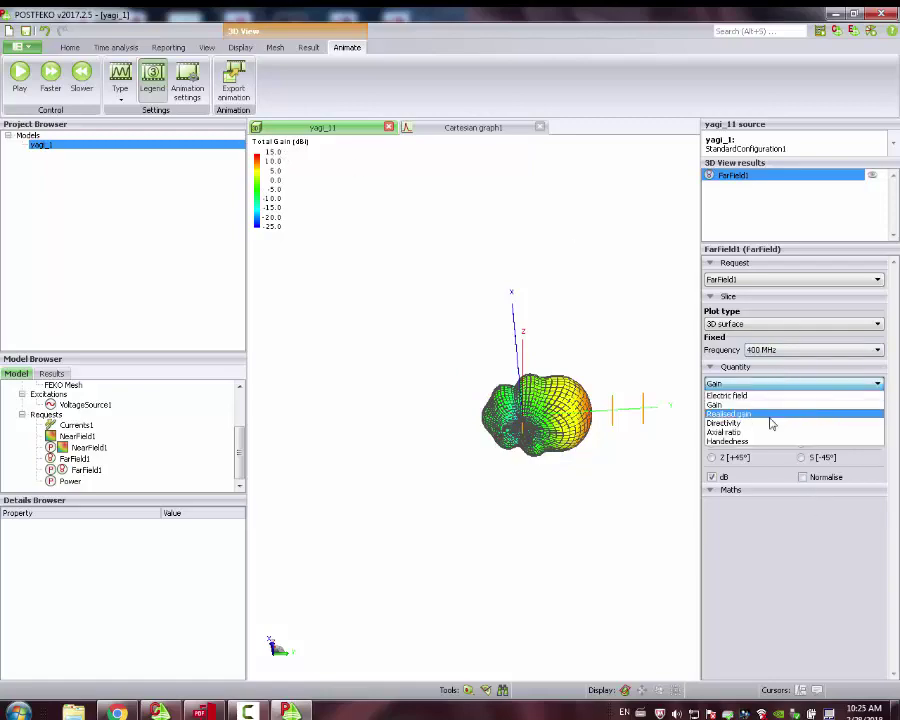
pyautogui.click(772, 415)
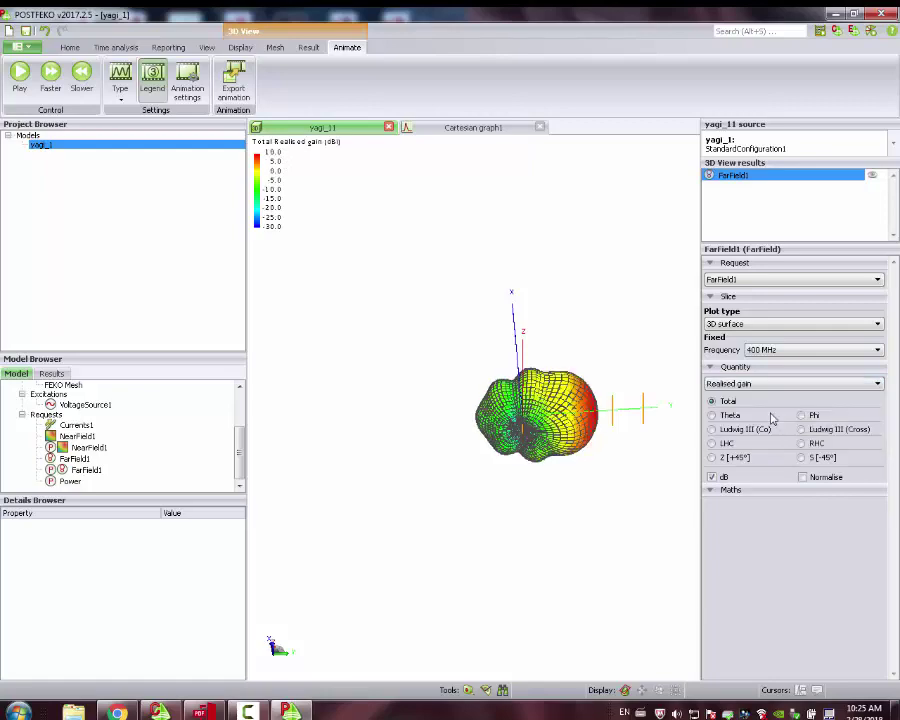
pyautogui.moveTo(456, 309); pyautogui.dragTo(444, 234)
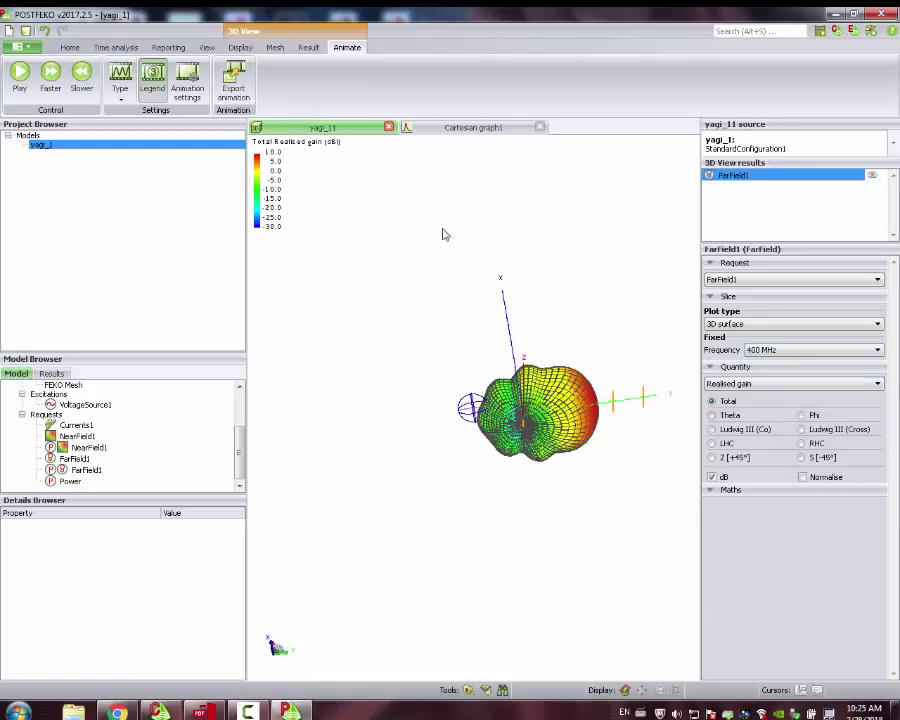
pyautogui.click(438, 130)
pyautogui.click(322, 130)
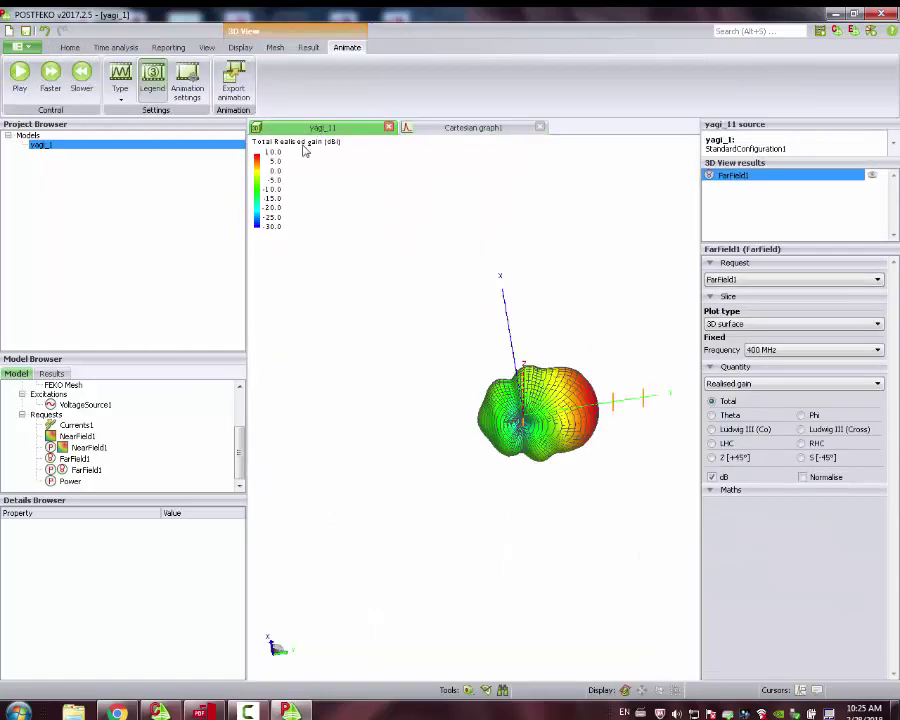
# - Add the NearField1 YZ-plane E-field magnitude to the 3D view alongside the far-field pattern
pyautogui.doubleClick(75, 437)
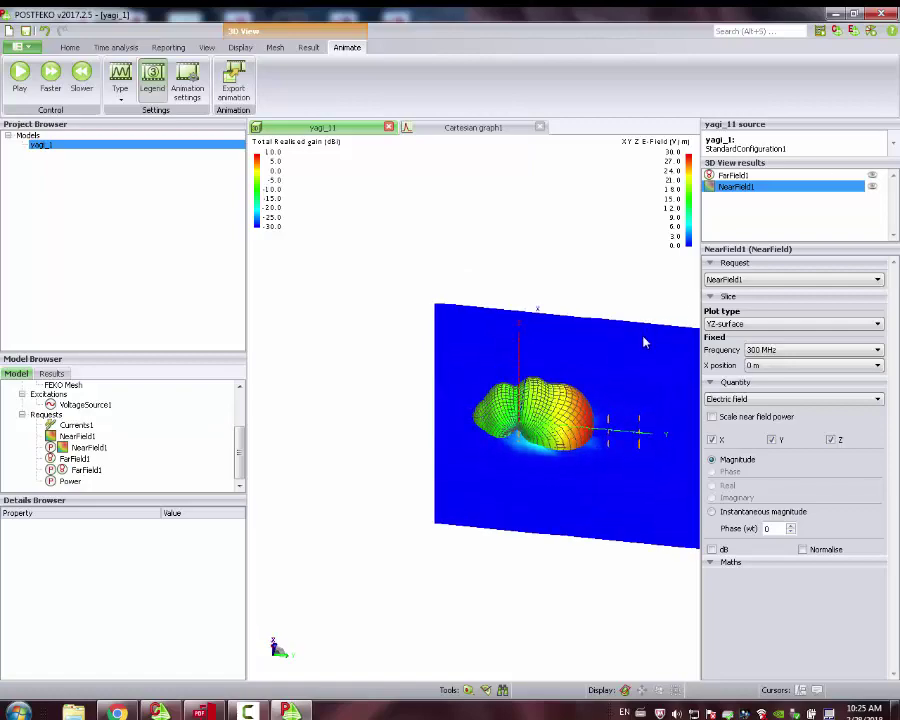
pyautogui.moveTo(645, 342); pyautogui.dragTo(587, 525)
pyautogui.scroll(3, 447, 509)
pyautogui.scroll(-2, 447, 509)
pyautogui.click(766, 176)
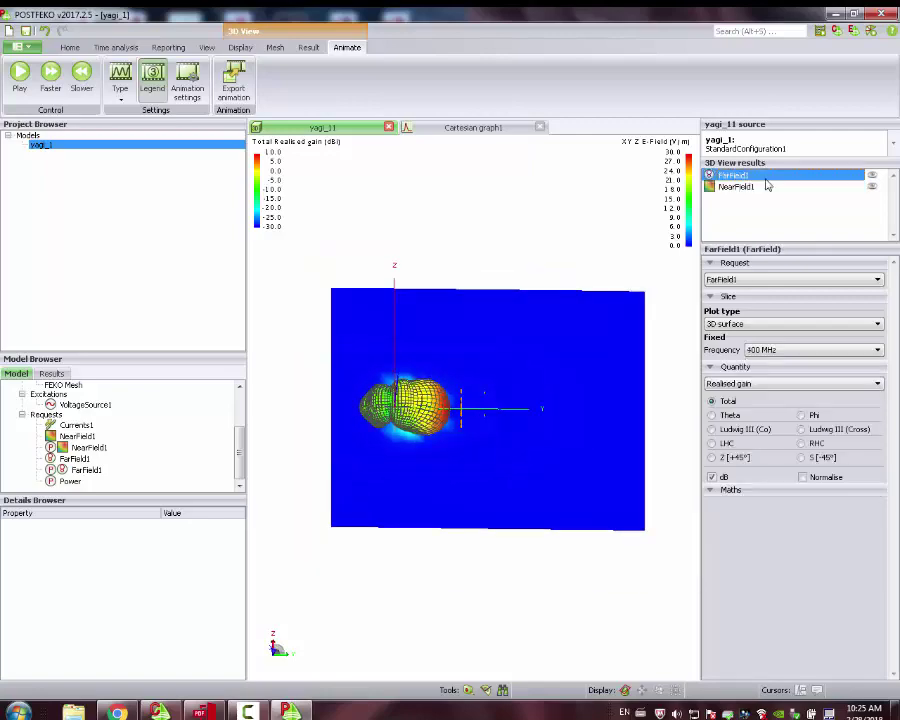
# - Hide the FarField1 gain surface and change its quantity to Electric field
pyautogui.click(872, 177)
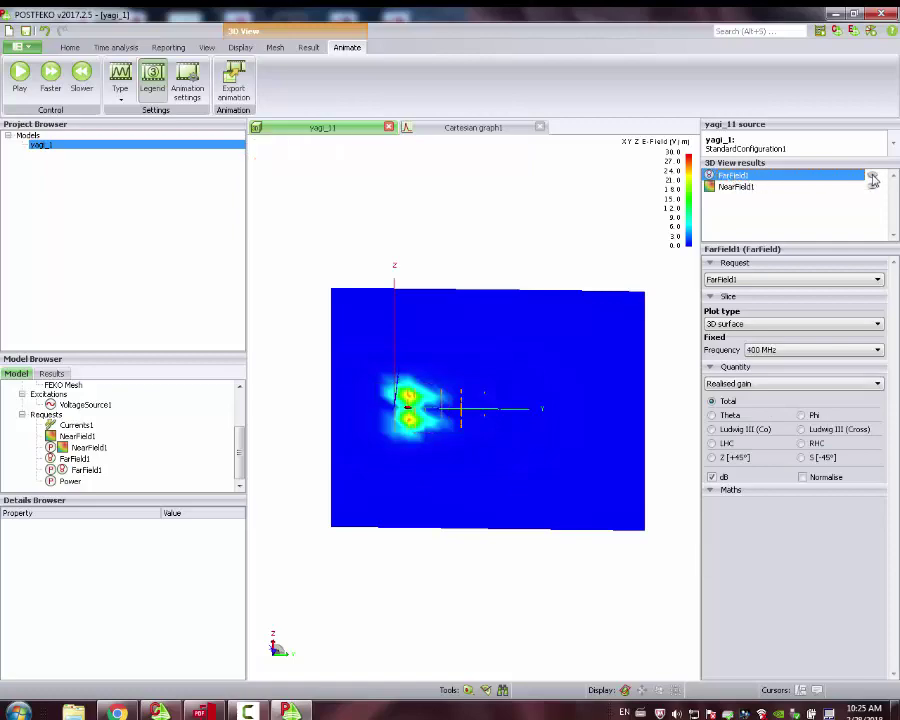
pyautogui.click(738, 386)
pyautogui.click(722, 396)
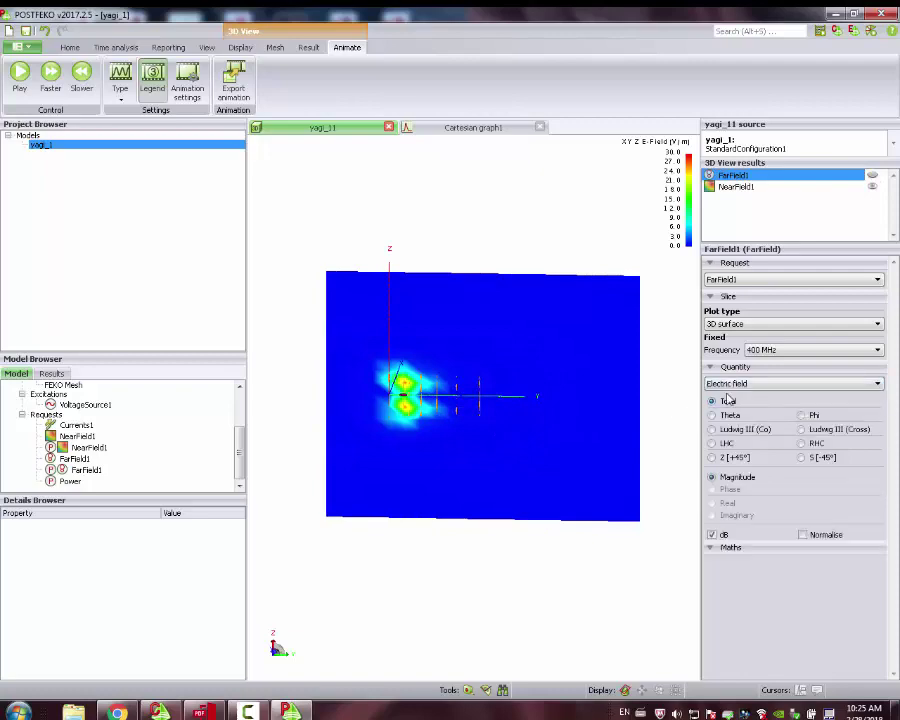
# - Select NearField1 and set its animation type to Phase
pyautogui.click(740, 187)
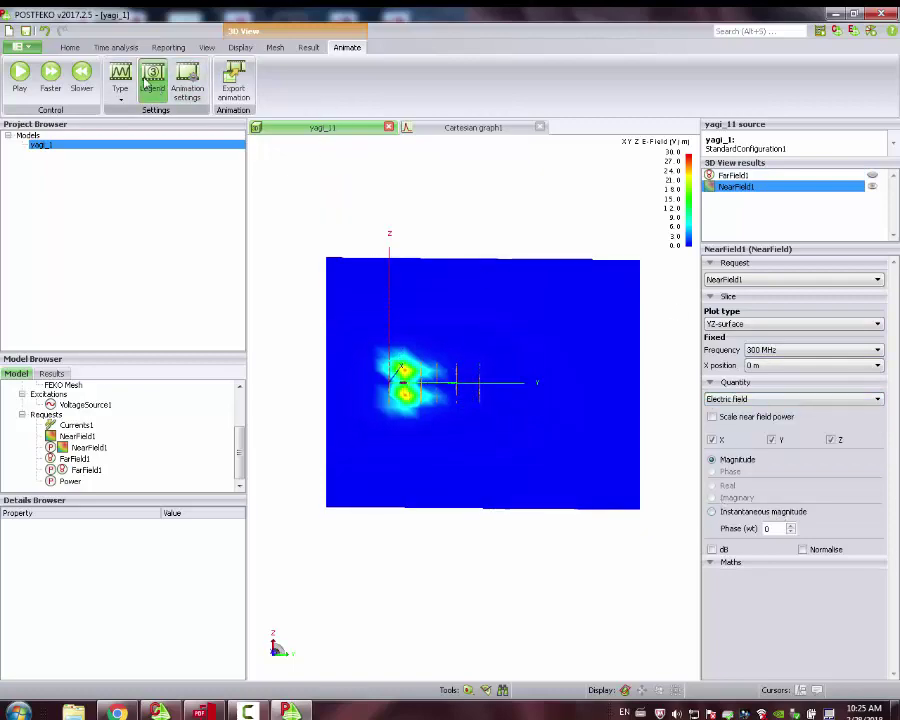
pyautogui.click(122, 92)
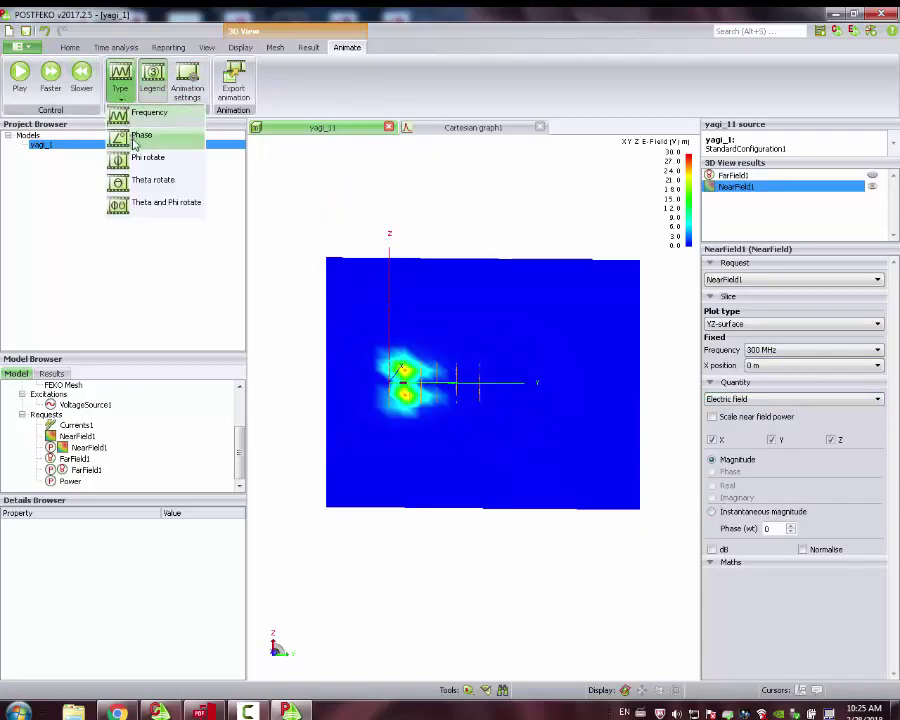
pyautogui.click(136, 139)
pyautogui.click(775, 352)
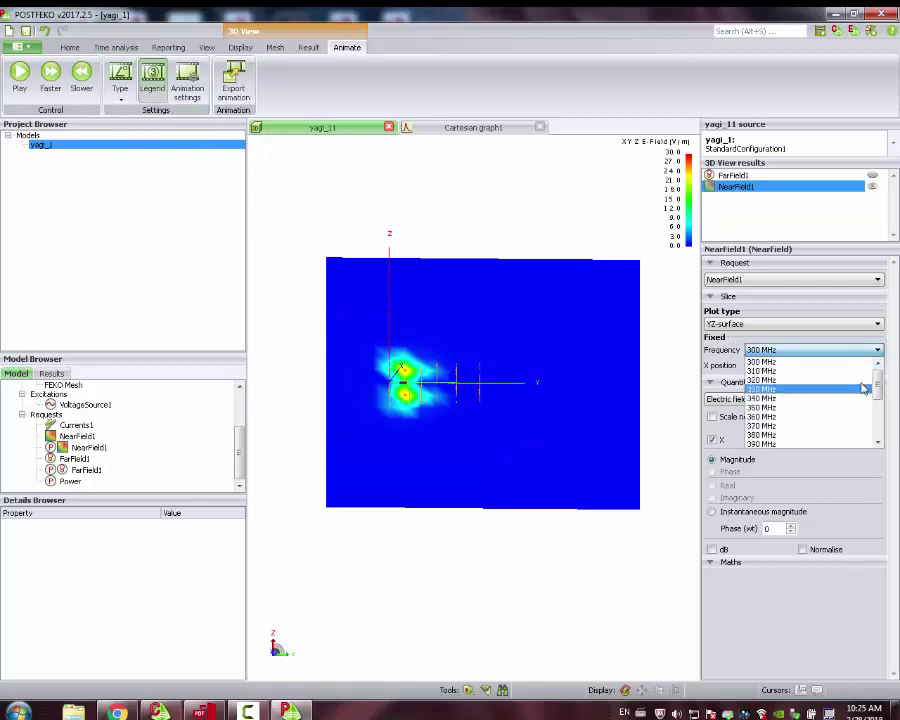
pyautogui.moveTo(878, 388); pyautogui.dragTo(878, 396)
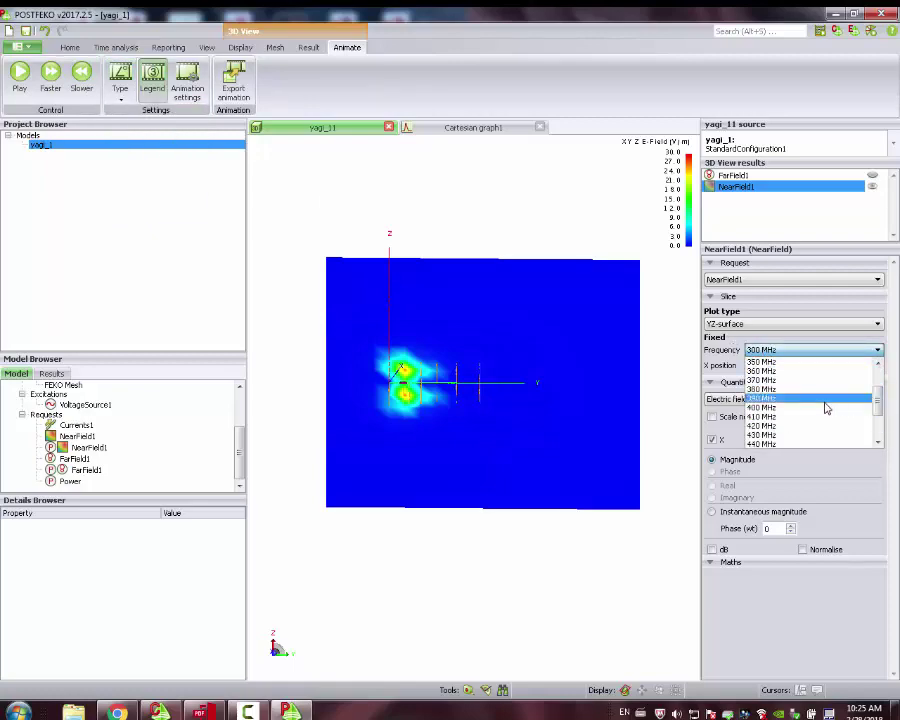
# - Show NearField1 at 400 MHz and play its phase animation, tilting the plane for a better view
pyautogui.click(792, 390)
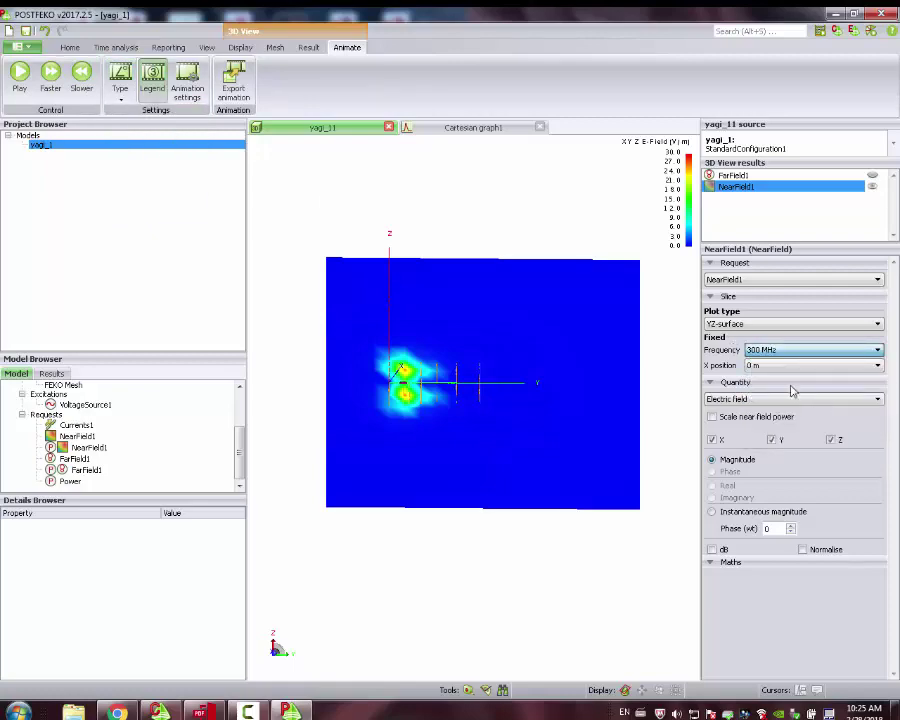
pyautogui.click(16, 78)
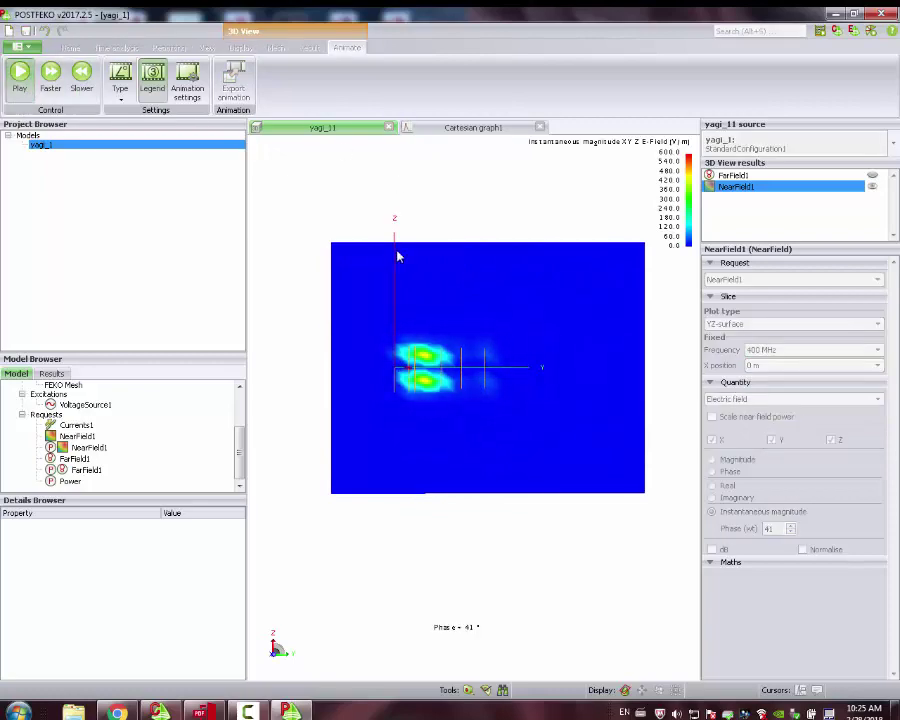
pyautogui.scroll(-1, 397, 257)
pyautogui.scroll(3, 397, 257)
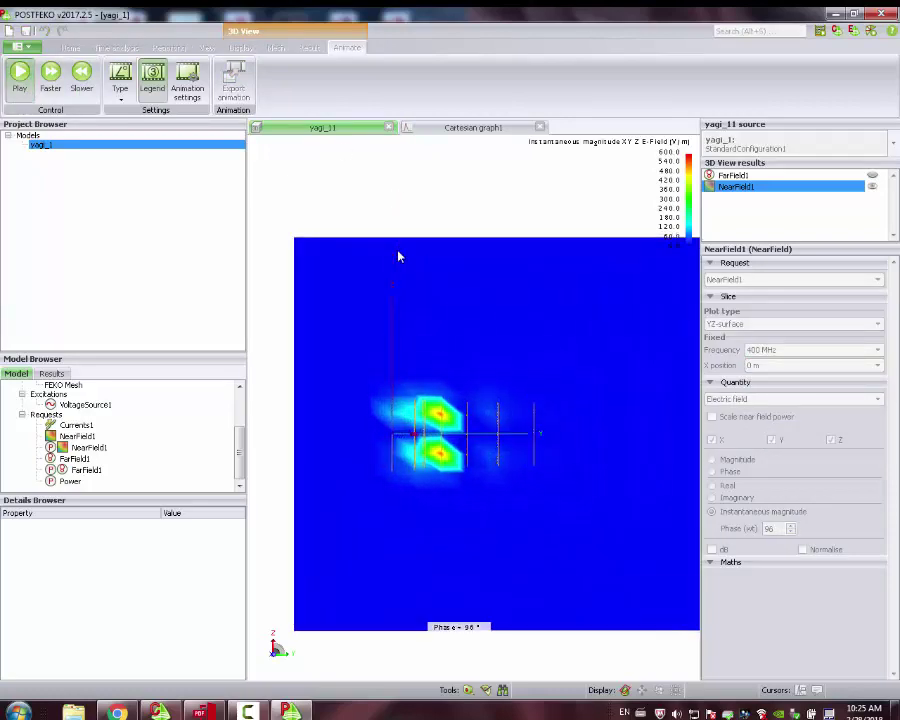
pyautogui.scroll(1, 398, 256)
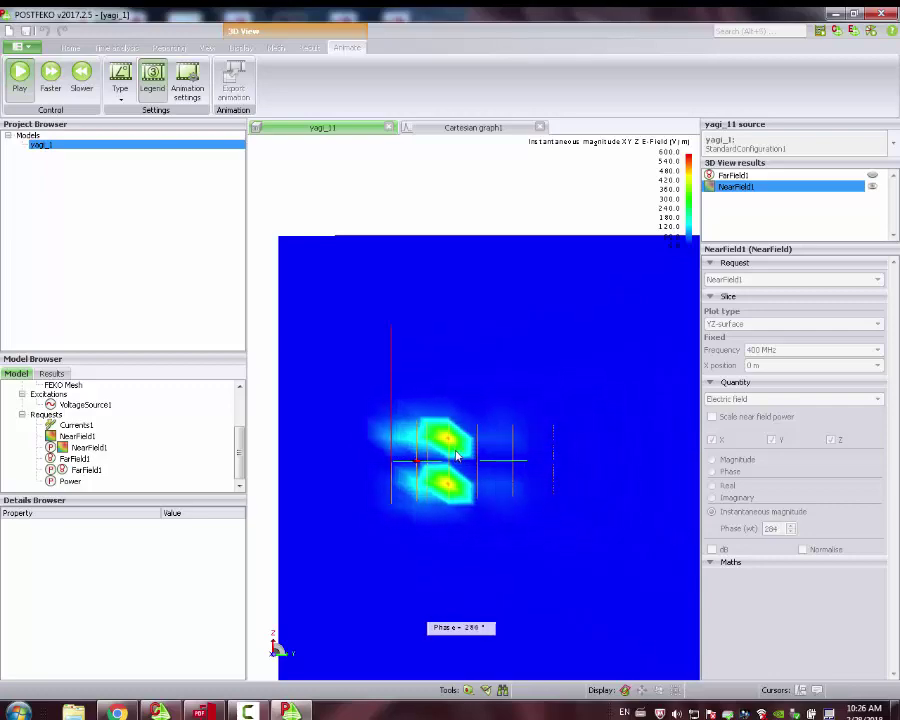
pyautogui.moveTo(511, 406); pyautogui.dragTo(432, 420)
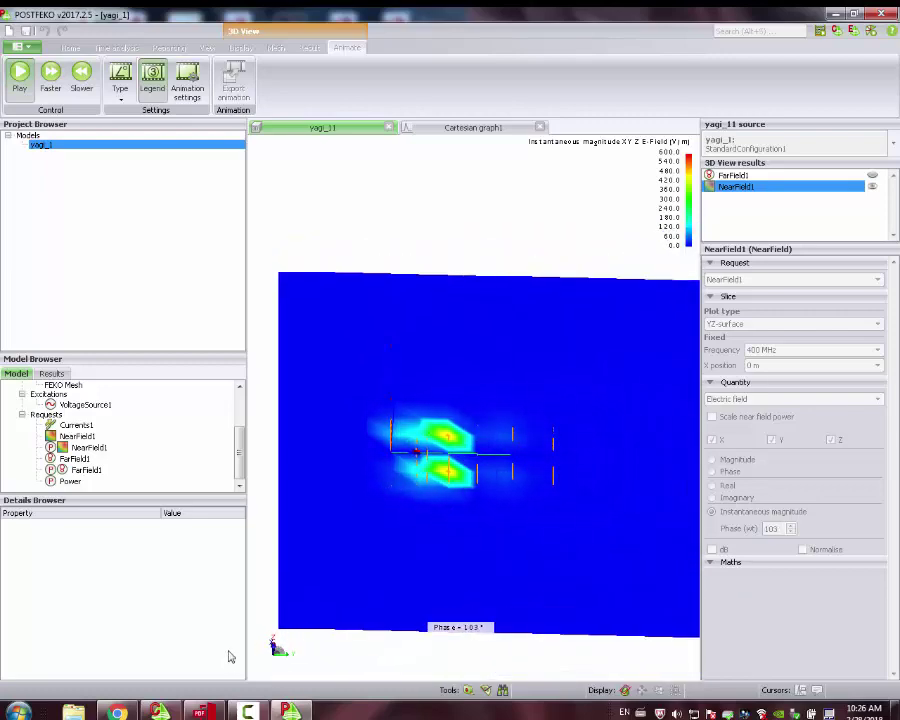
# - Check Table 19-2 in ARRL_Antennas.pdf in PDFescape, then return to POSTFEKO
pyautogui.click(200, 712)
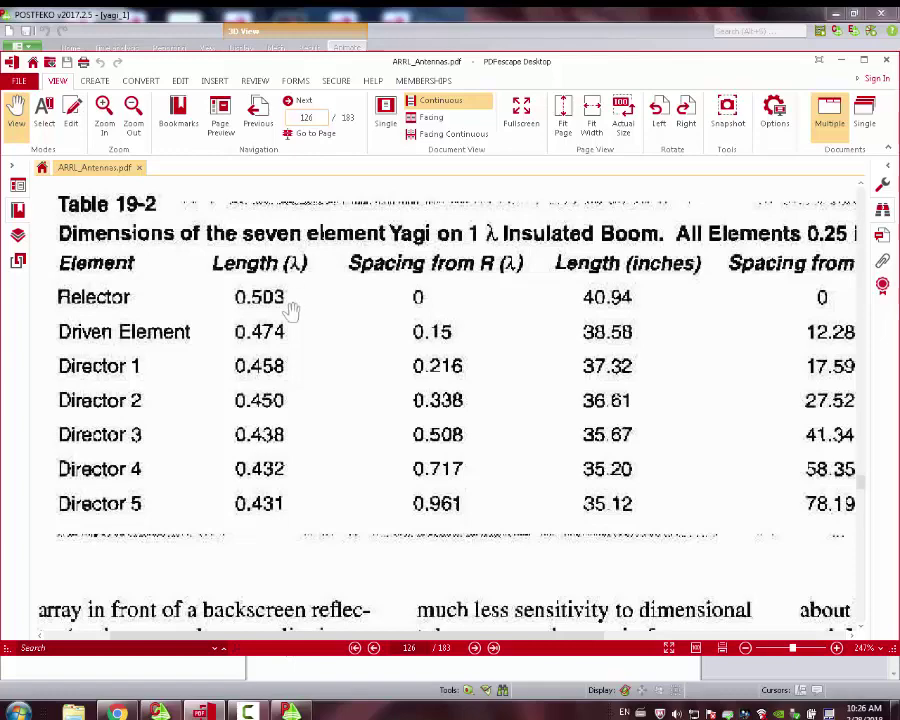
pyautogui.click(290, 712)
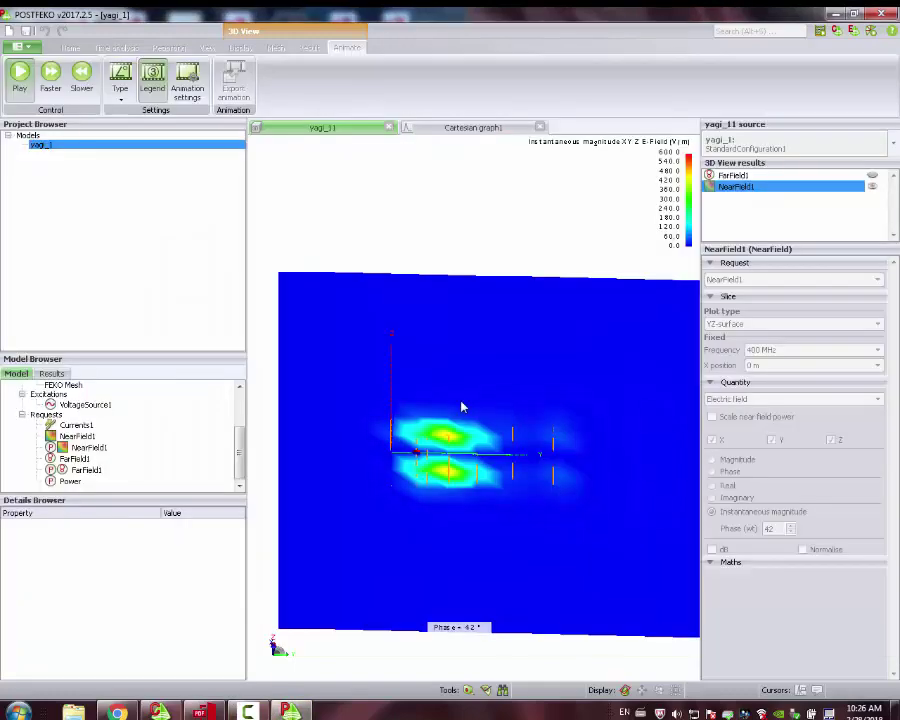
# - Stop the animation and switch the near-field plot to 300 MHz
pyautogui.click(18, 78)
pyautogui.click(868, 350)
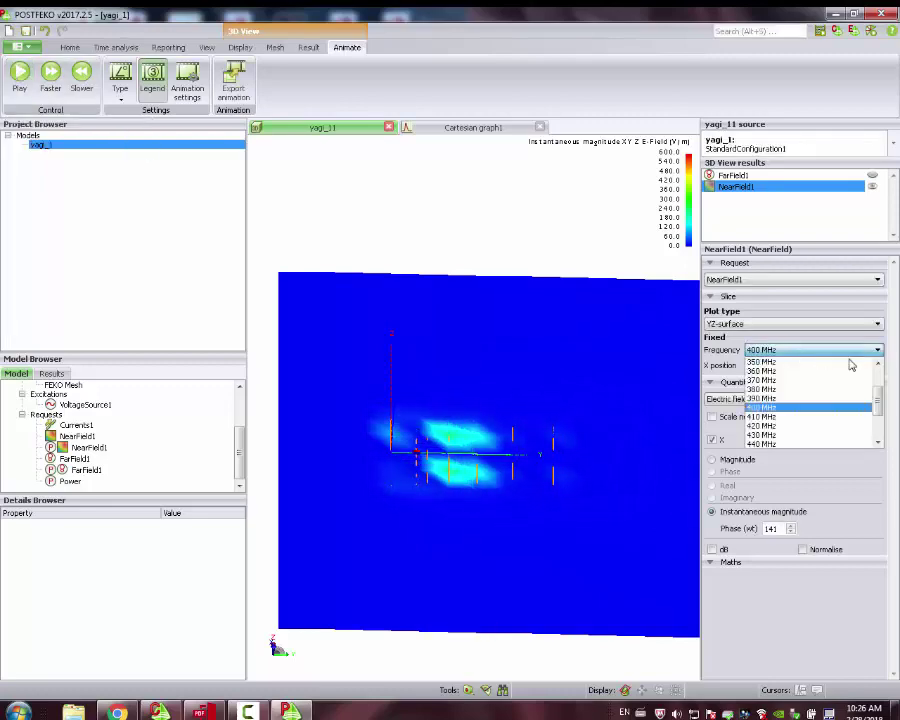
pyautogui.moveTo(878, 408); pyautogui.dragTo(876, 358)
pyautogui.click(806, 362)
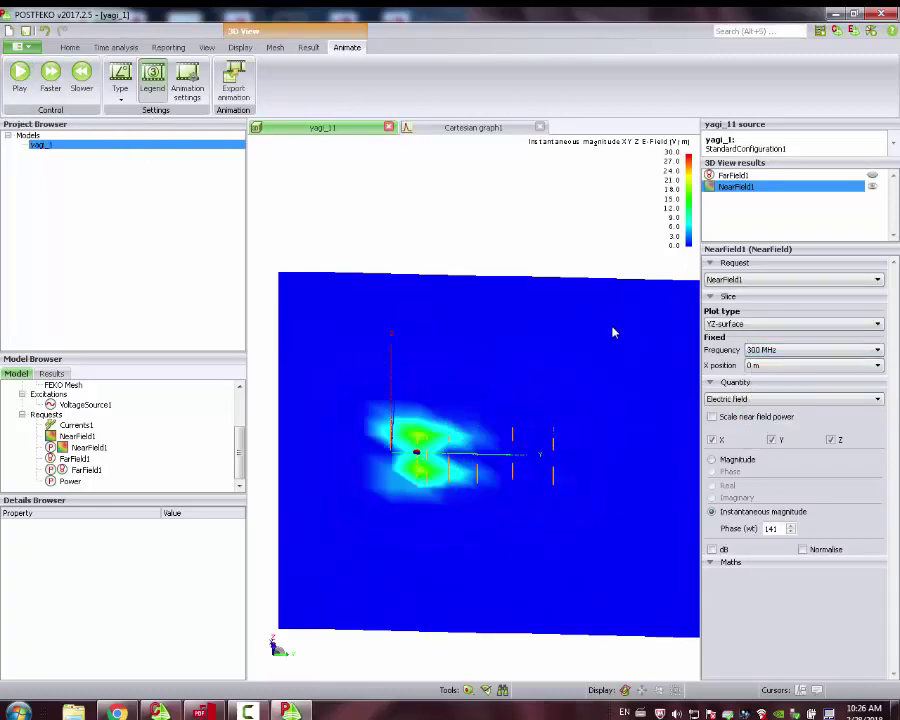
# - Replay the 300 MHz phase animation, then stop it and reorient the near-field plane
pyautogui.click(18, 78)
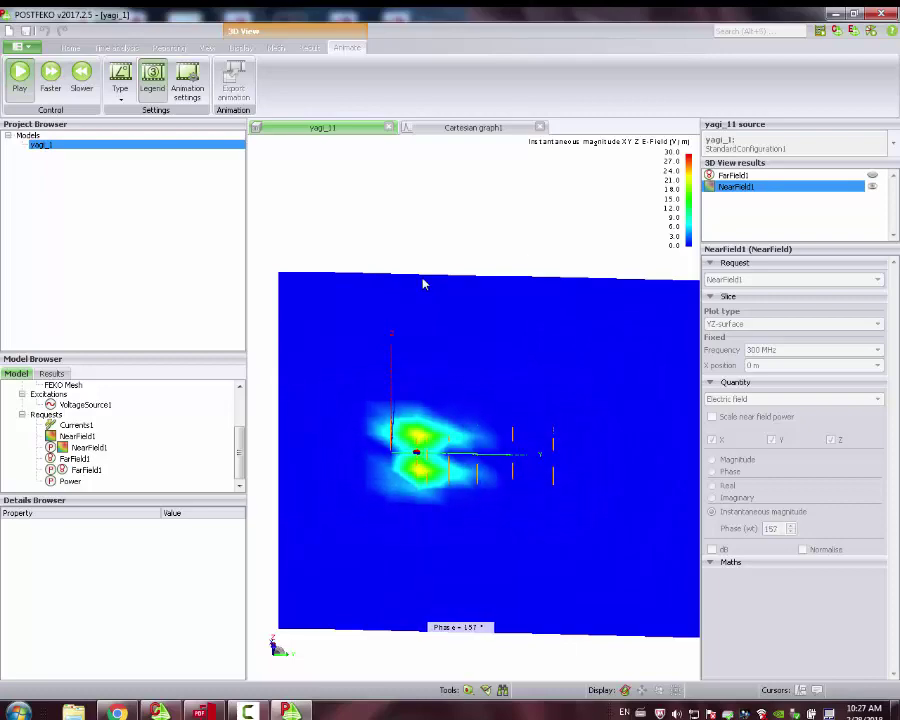
pyautogui.click(21, 75)
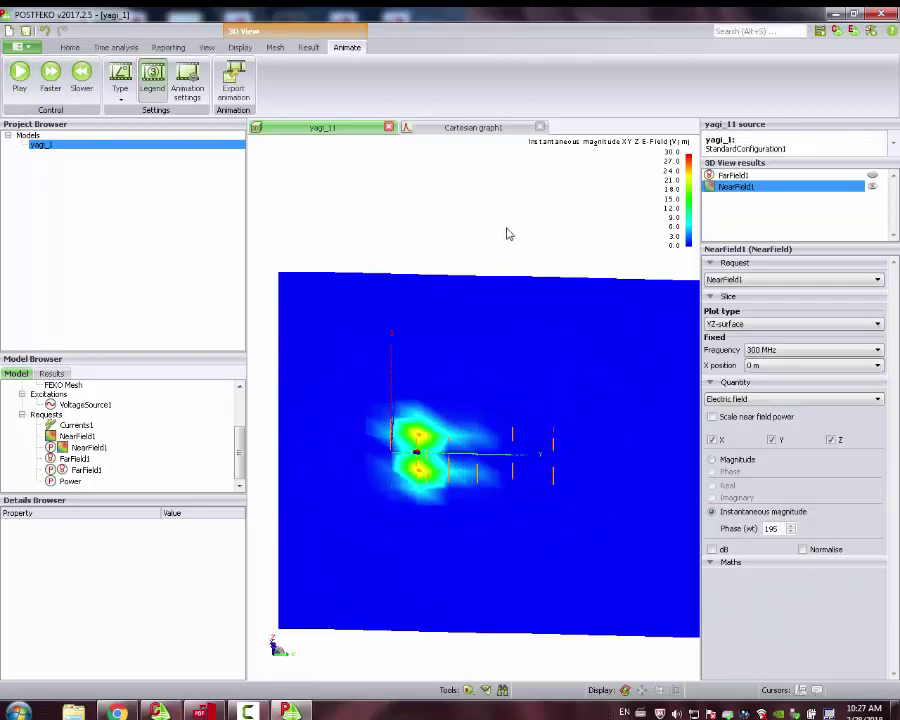
pyautogui.moveTo(507, 233); pyautogui.dragTo(481, 184)
pyautogui.moveTo(466, 365); pyautogui.dragTo(242, 388)
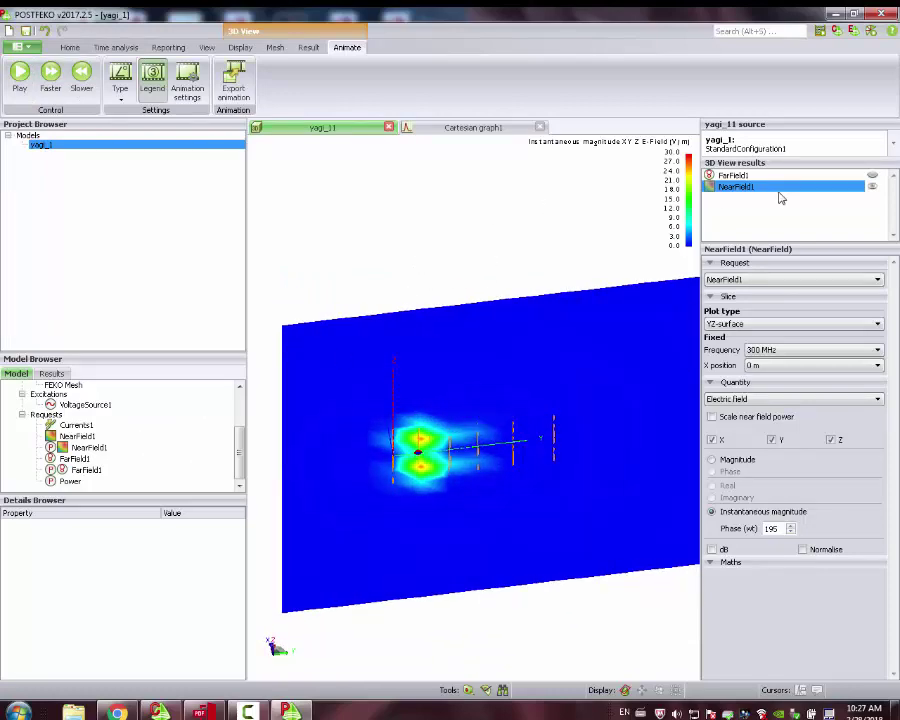
# - Hide NearField1 and display Currents1, rotated so the seven elements spread apart
pyautogui.click(873, 188)
pyautogui.moveTo(368, 345); pyautogui.dragTo(164, 467)
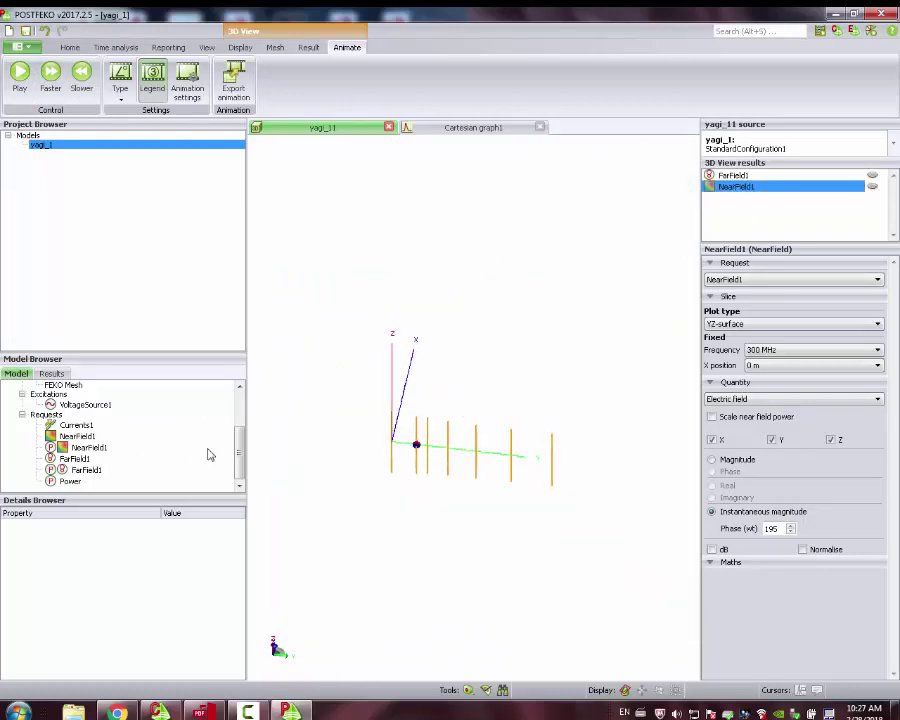
pyautogui.doubleClick(86, 430)
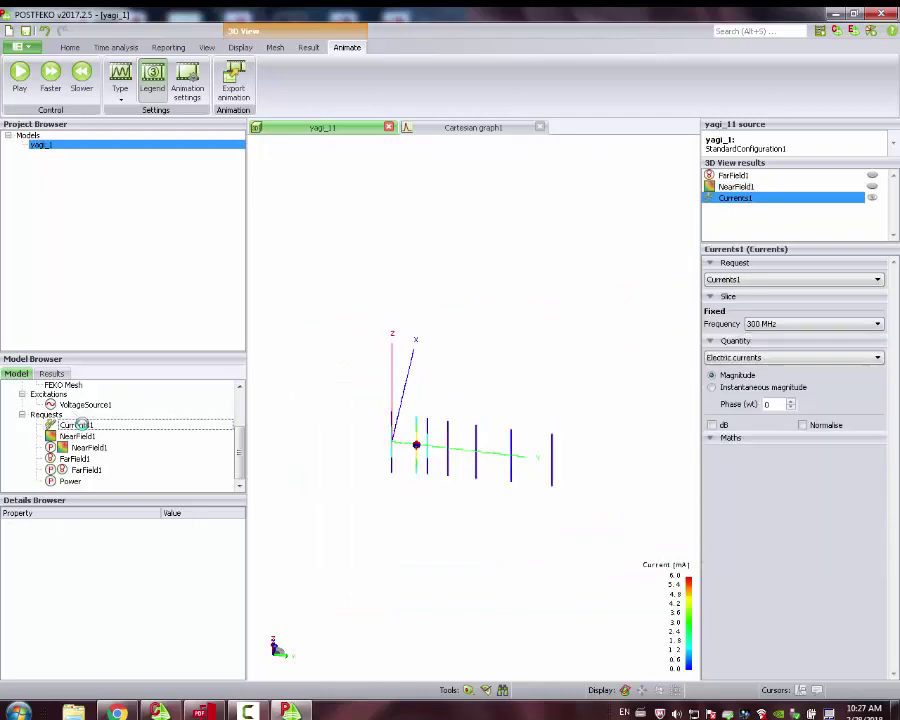
pyautogui.moveTo(405, 472); pyautogui.dragTo(388, 598)
pyautogui.scroll(3, 457, 501)
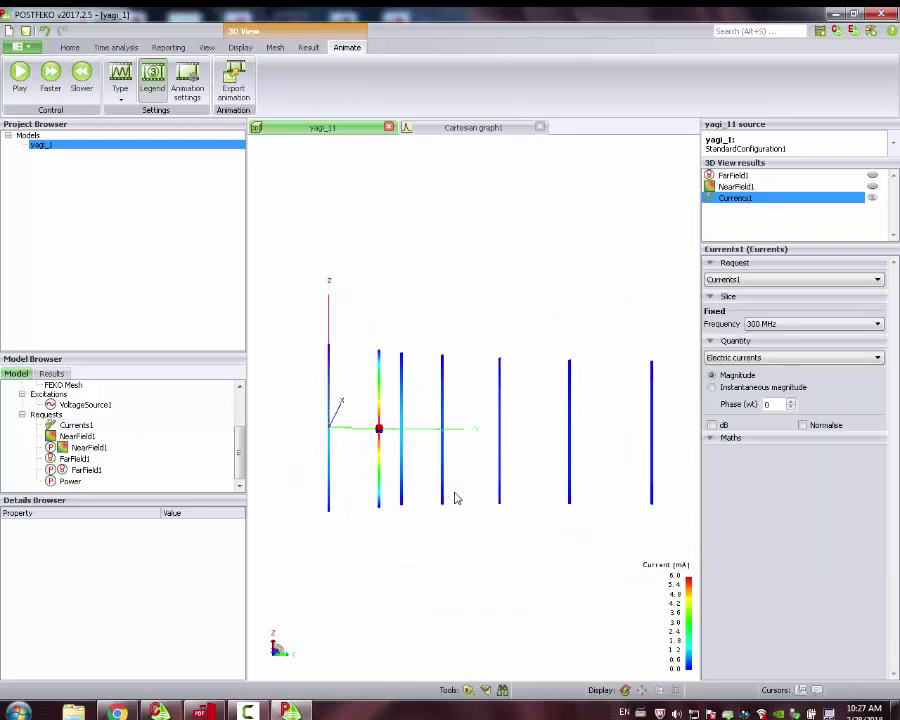
pyautogui.moveTo(437, 432); pyautogui.dragTo(602, 433)
pyautogui.moveTo(687, 432); pyautogui.dragTo(562, 434)
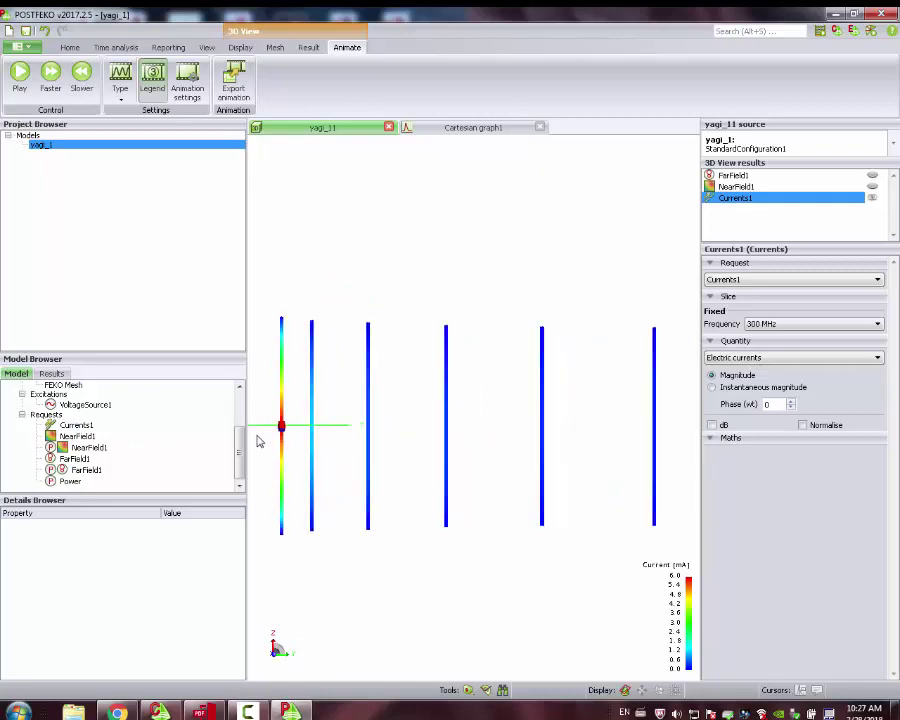
pyautogui.moveTo(247, 445); pyautogui.dragTo(171, 436)
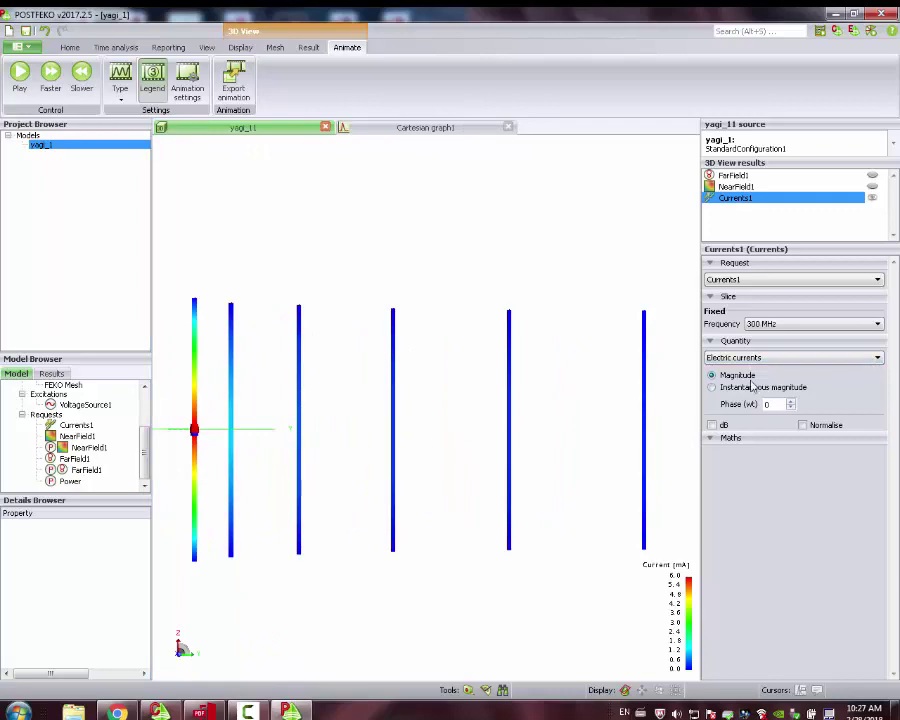
# - Show the currents in dB and animate them over phase at 400 MHz
pyautogui.click(723, 426)
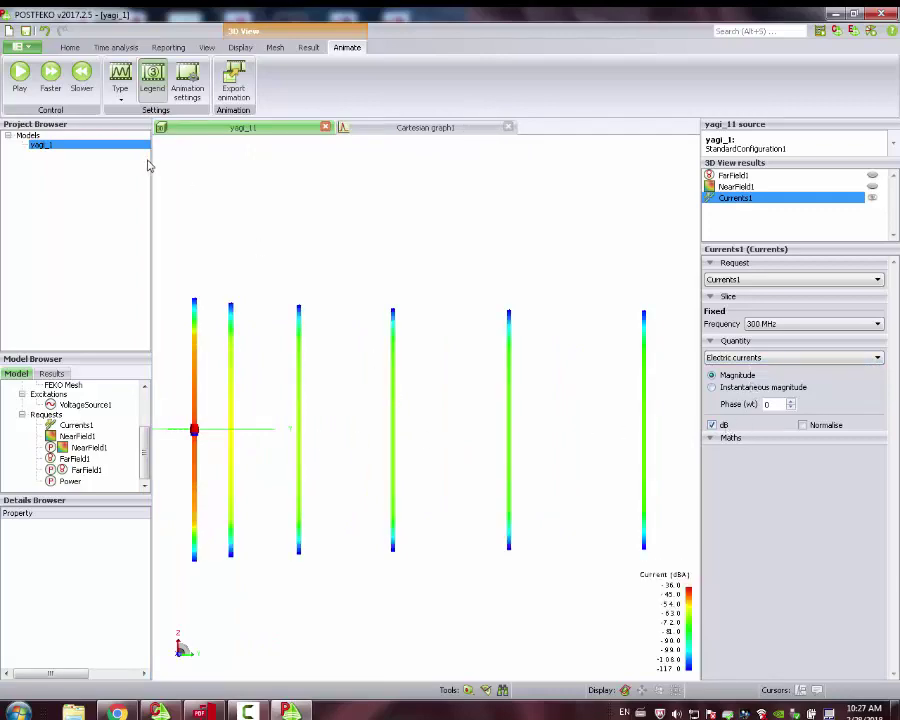
pyautogui.click(121, 96)
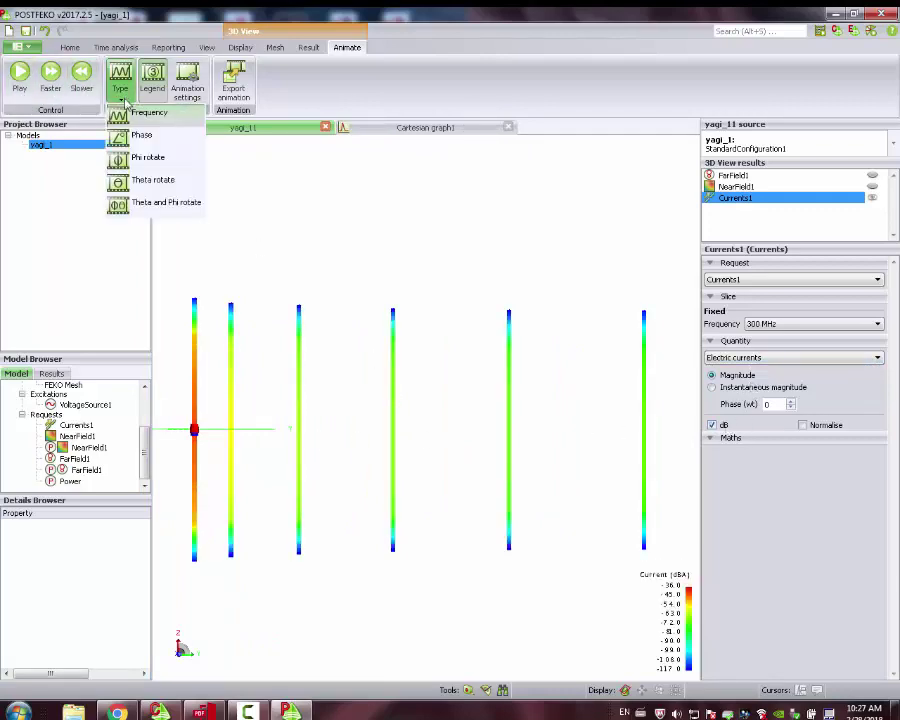
pyautogui.click(141, 135)
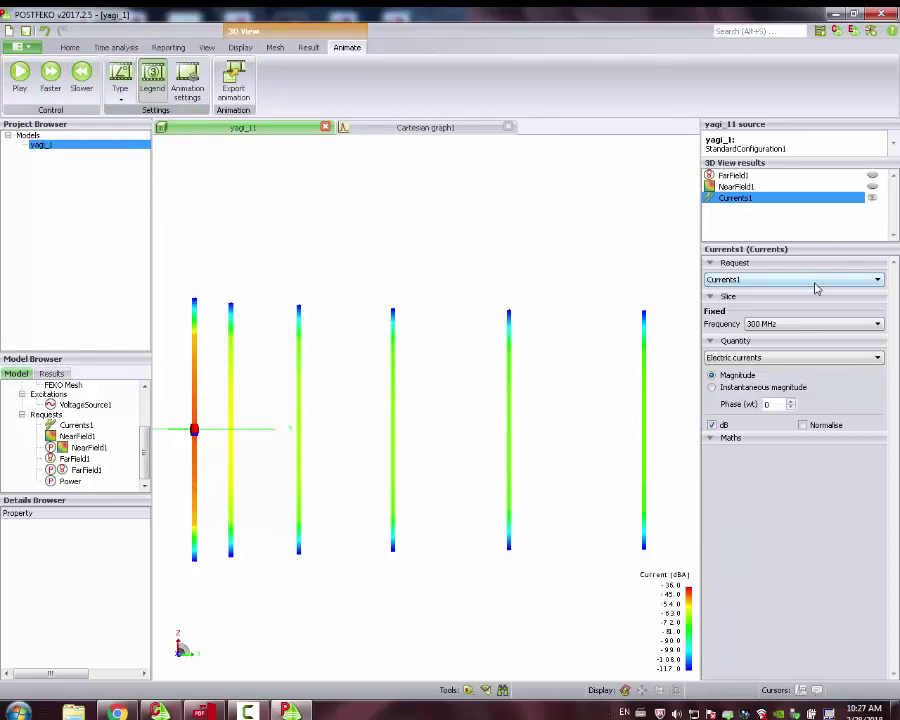
pyautogui.click(810, 323)
pyautogui.scroll(-3, 872, 366)
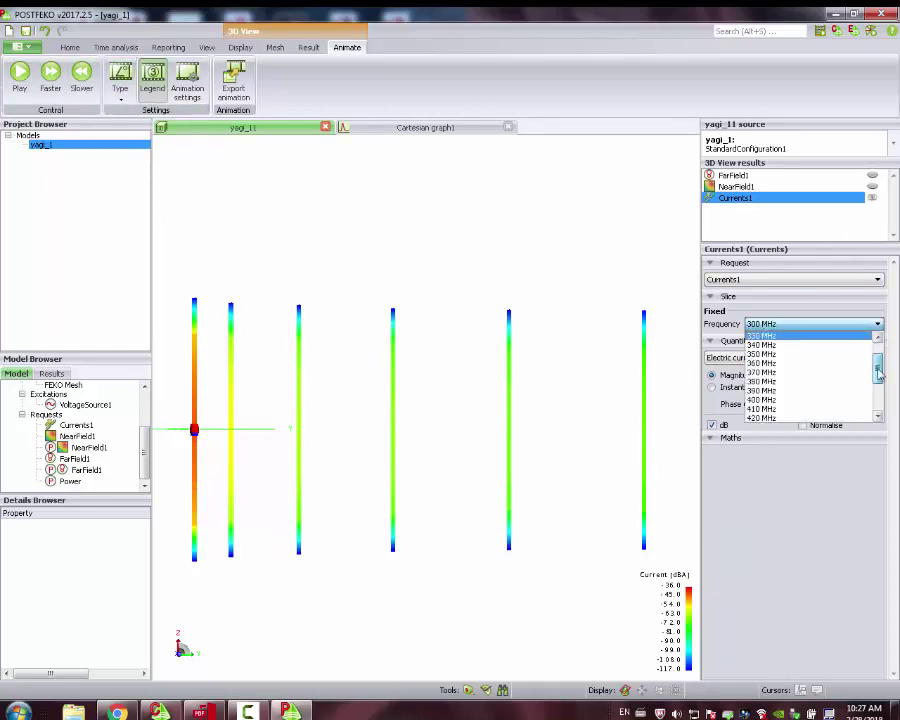
pyautogui.click(816, 401)
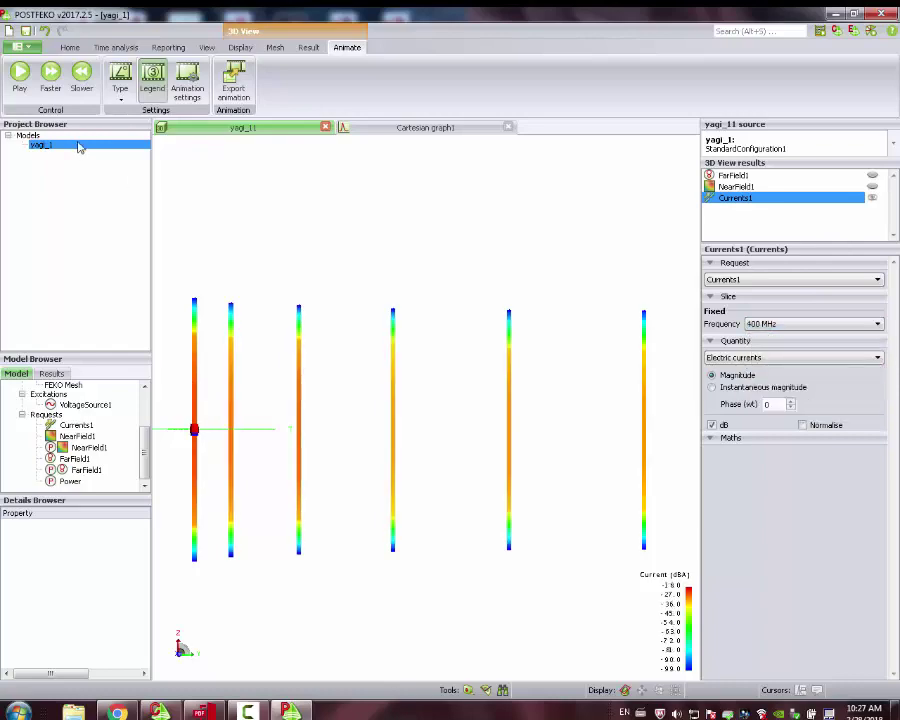
pyautogui.click(19, 72)
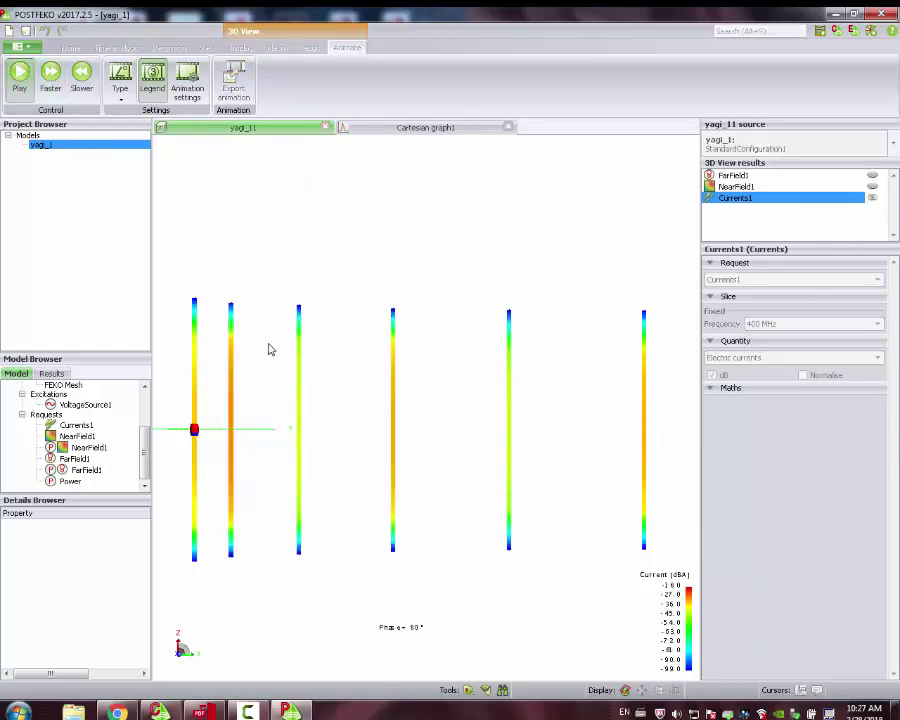
pyautogui.rightClick(311, 409)
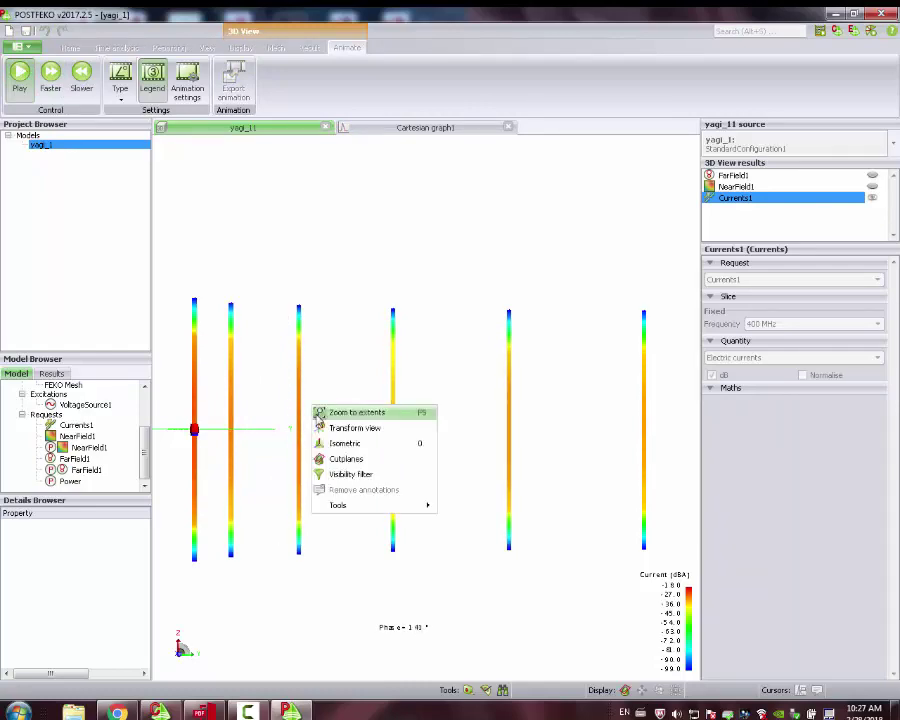
pyautogui.click(259, 427)
pyautogui.scroll(-5, 259, 427)
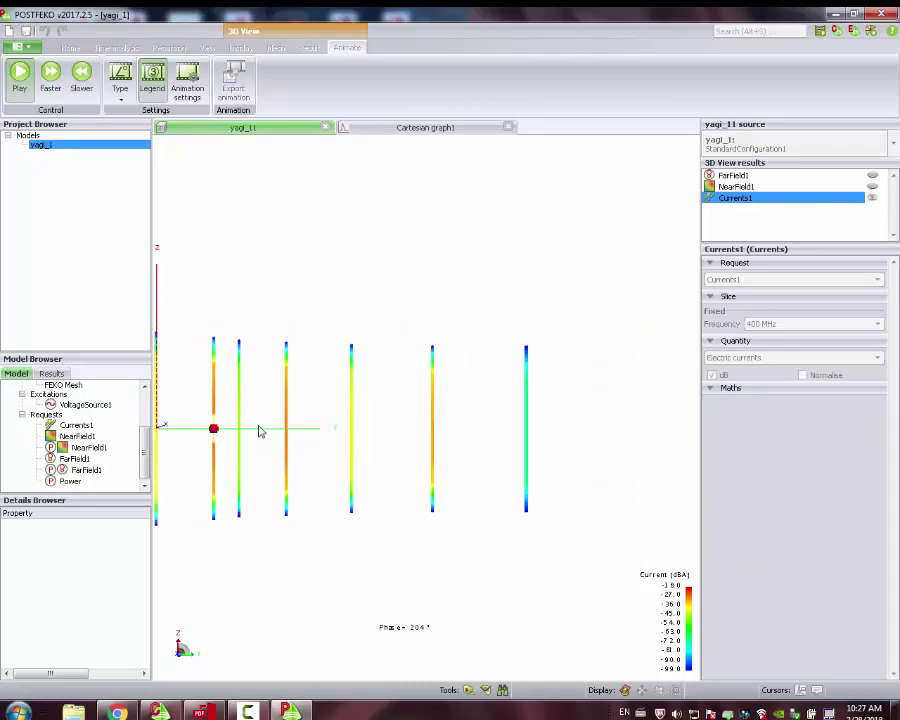
pyautogui.scroll(3, 159, 410)
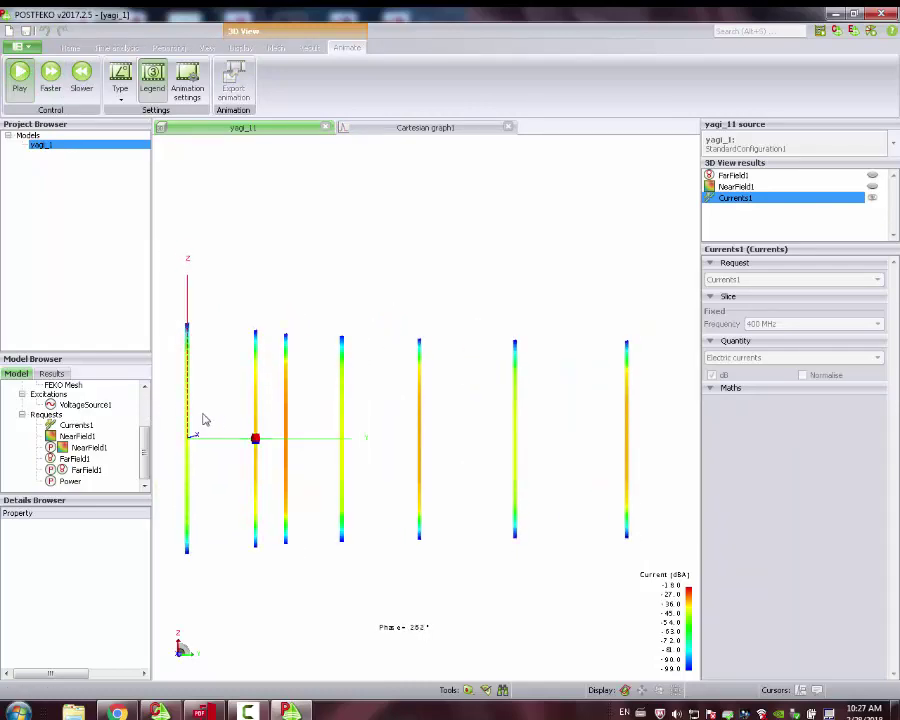
pyautogui.scroll(-2, 203, 420)
pyautogui.scroll(4, 203, 420)
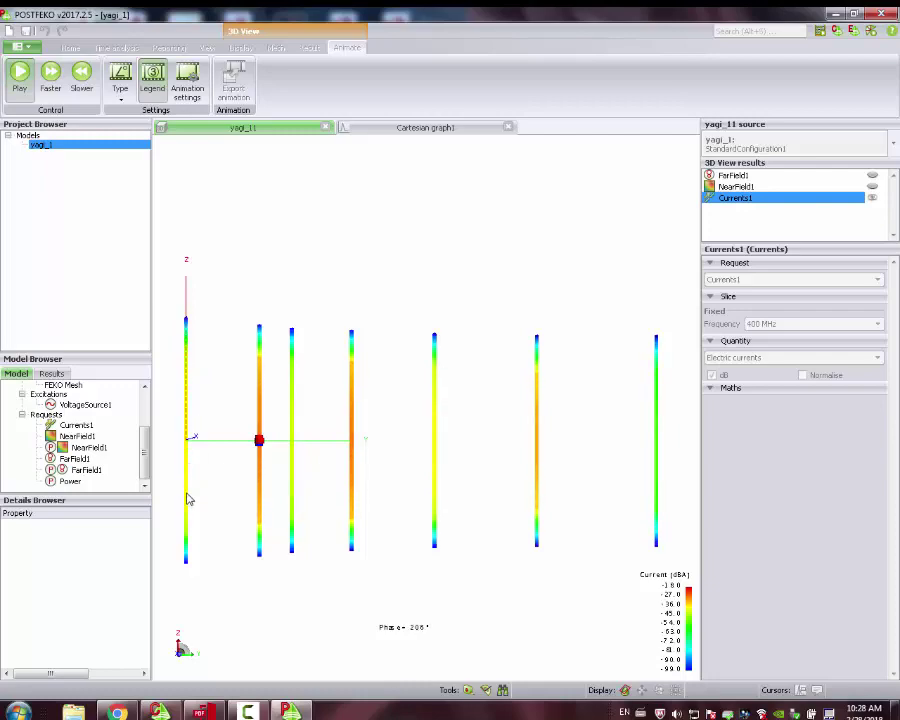
pyautogui.press('Left')
pyautogui.press('Left')
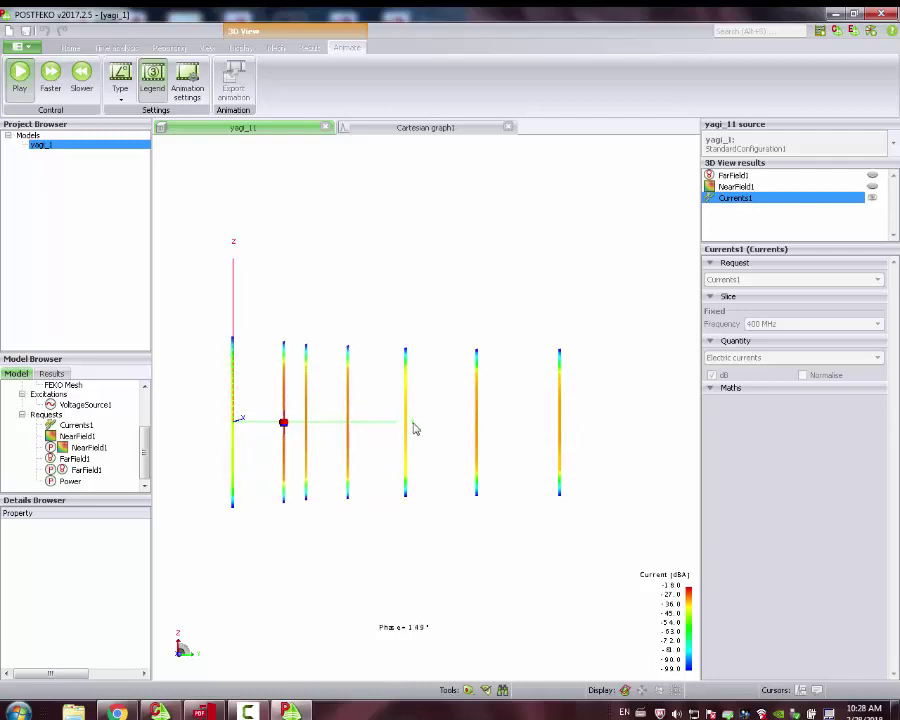
pyautogui.moveTo(400, 557); pyautogui.dragTo(398, 306)
pyautogui.moveTo(547, 454); pyautogui.dragTo(527, 578)
pyautogui.moveTo(545, 506); pyautogui.dragTo(551, 529)
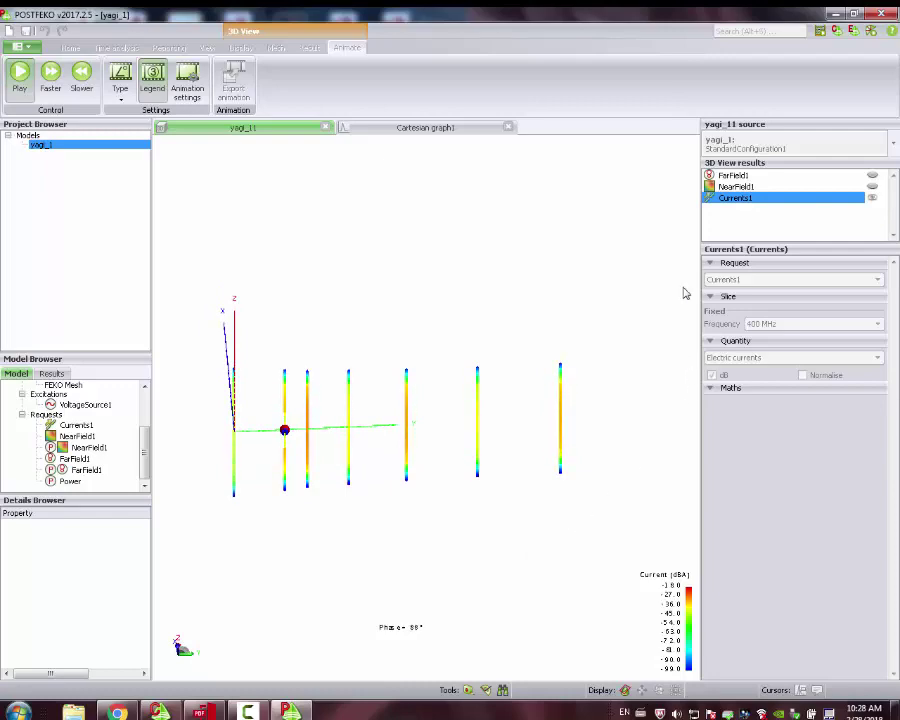
# - Make FarField1 visible again and stop the animation at 460 MHz
pyautogui.click(744, 177)
pyautogui.click(872, 176)
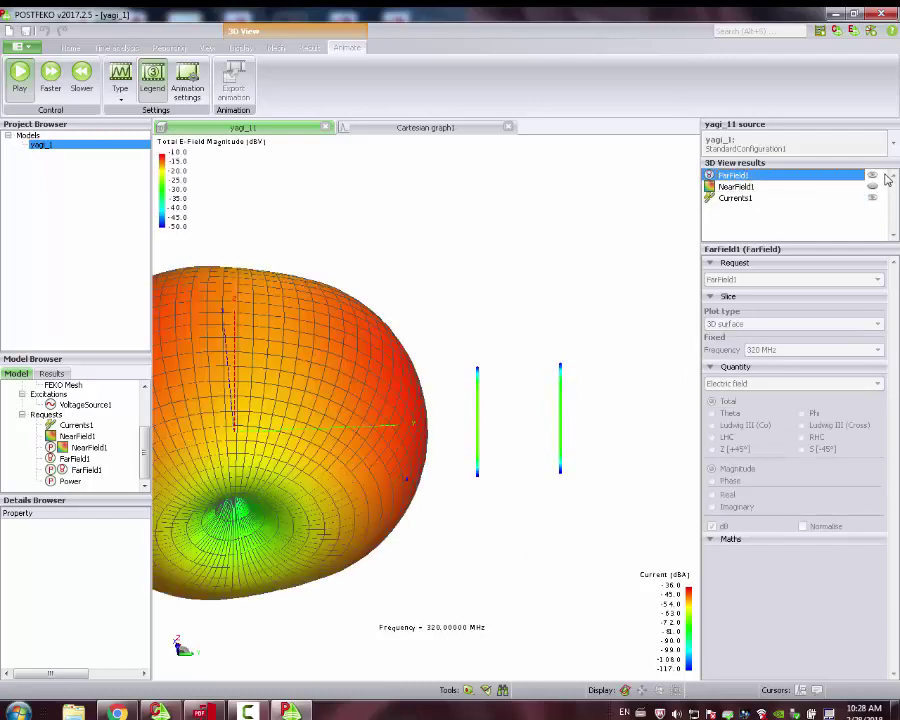
pyautogui.click(19, 76)
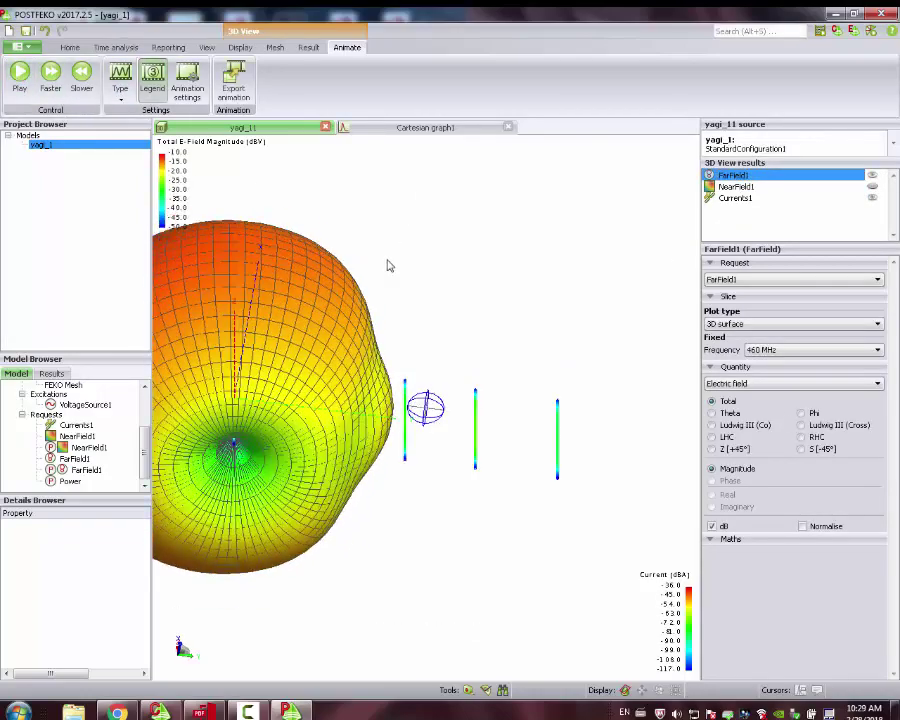